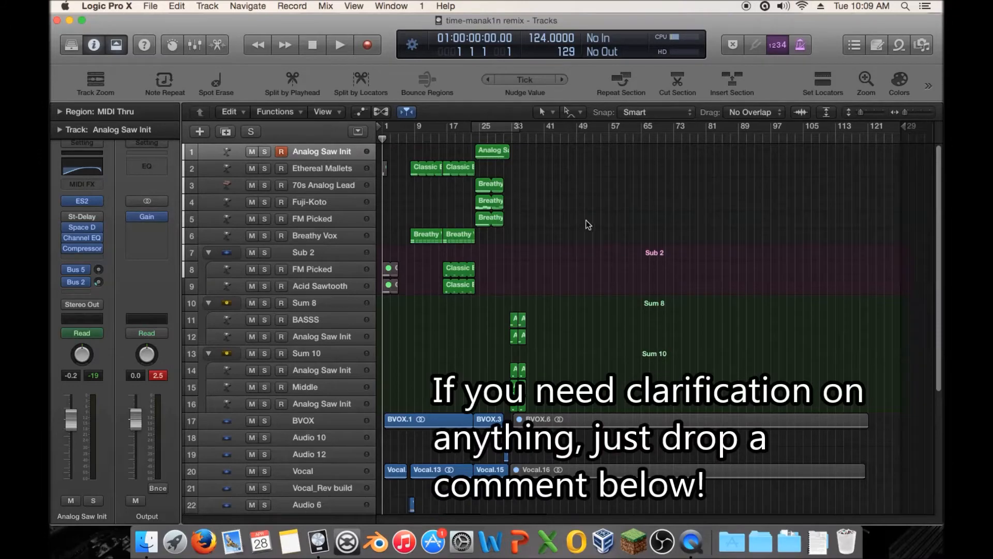
- Play the arrangement from around bar 7 and select the edm-snare-11 and Audio 11 tracks during playback
scroll(588, 223, down, 10)
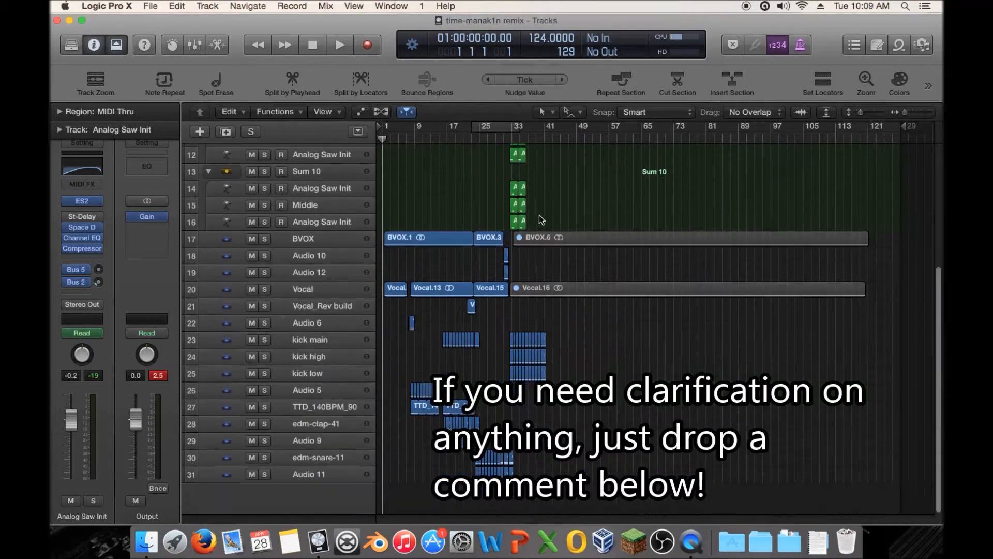
drag(905, 112, 908, 112)
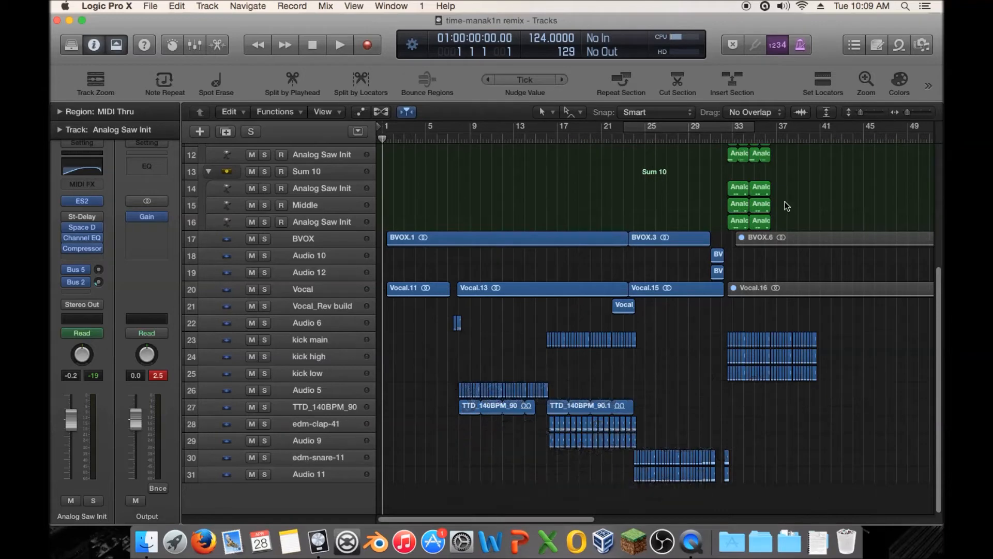
scroll(569, 321, up, 2)
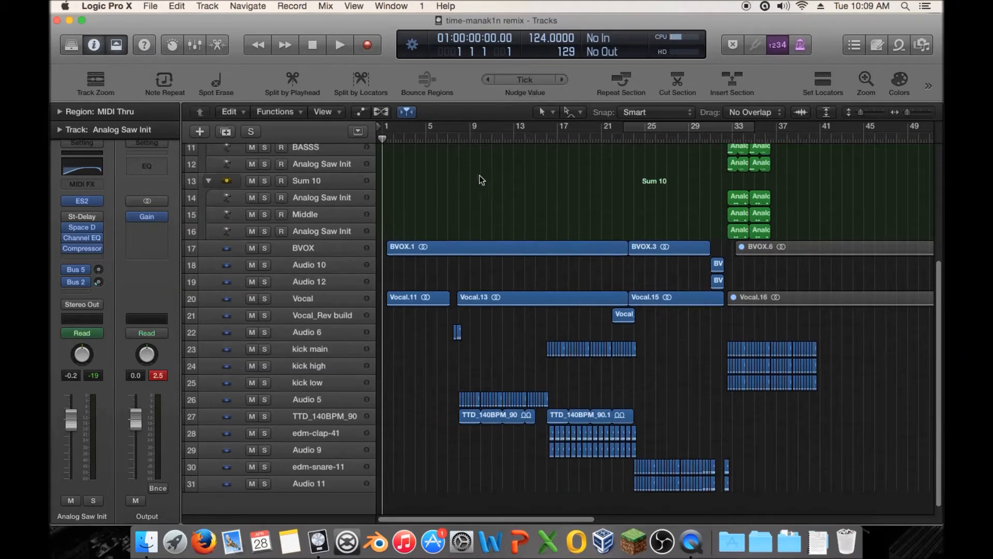
click(450, 138)
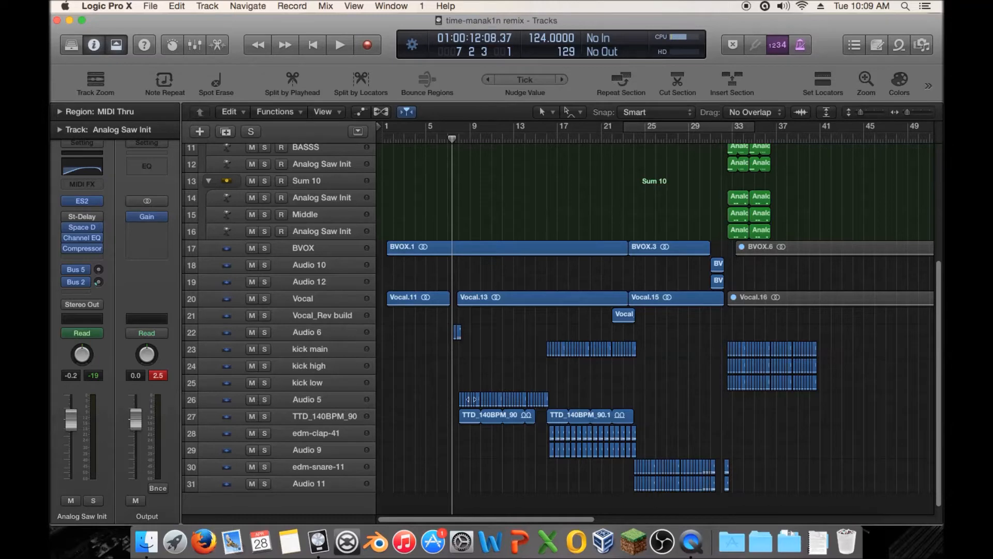
key(space)
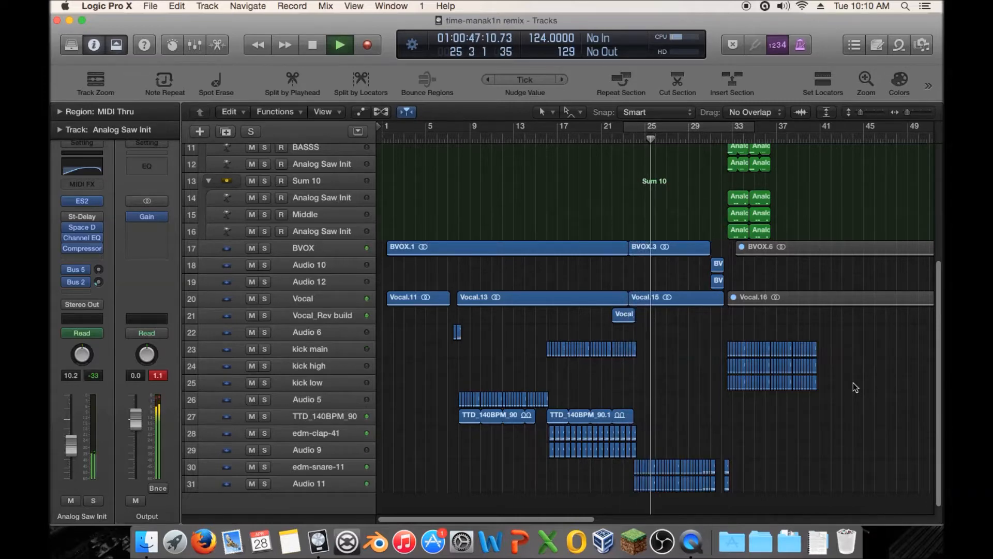
click(323, 467)
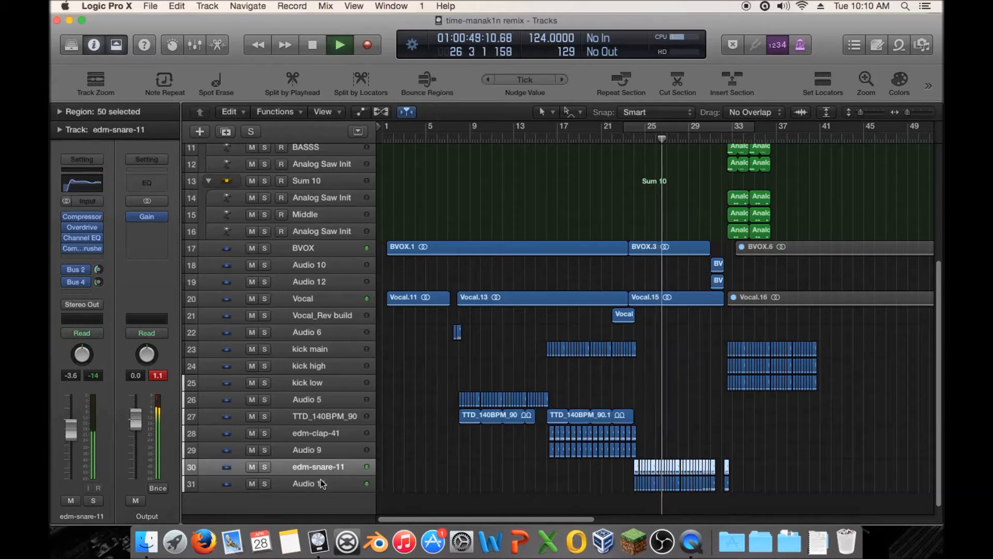
shift+click(323, 483)
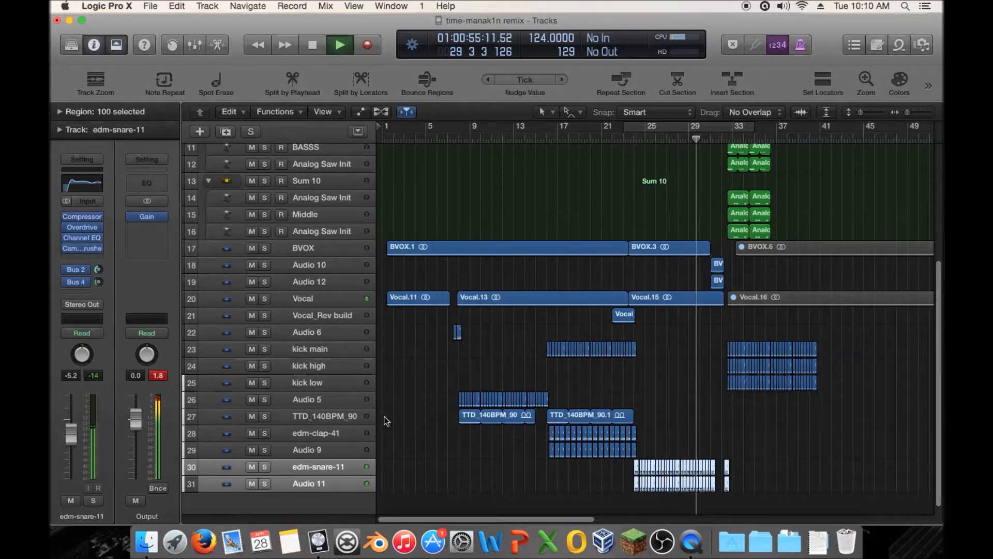
- Set the make-up gain of the Compressor on the first Analog Saw Init track to 0 dB and close the plug-in
scroll(414, 406, up, 5)
scroll(429, 398, up, 1)
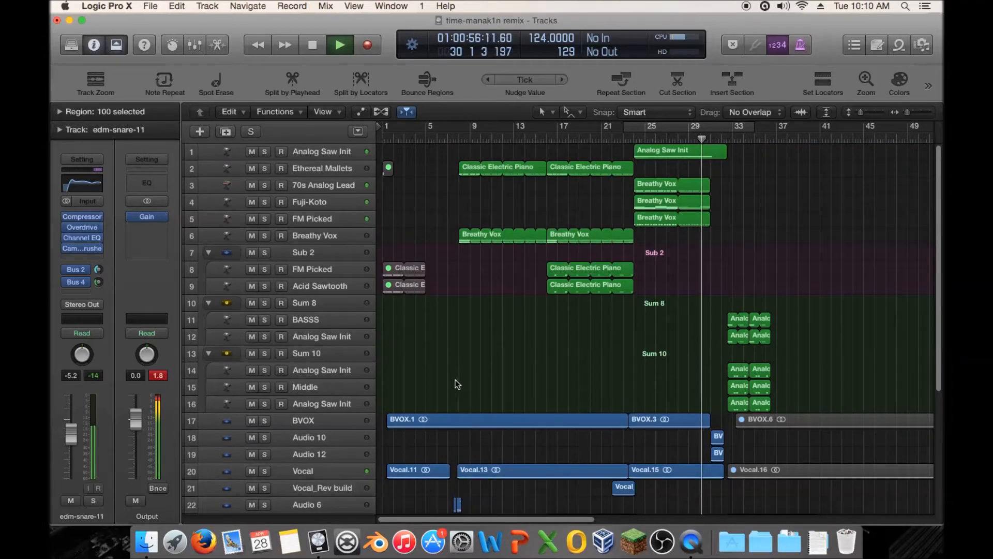
click(316, 152)
click(82, 249)
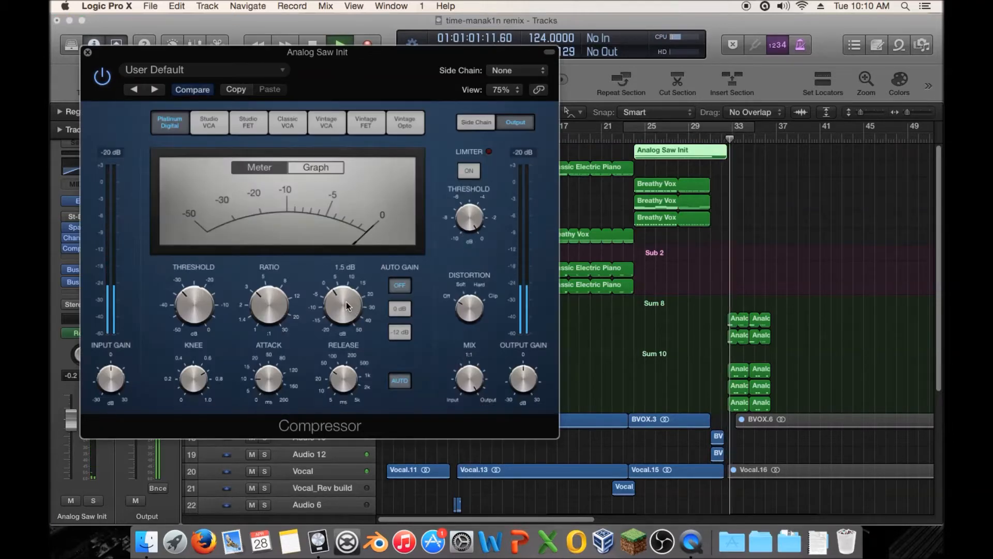
double_click(346, 305)
text(0)
key(Return)
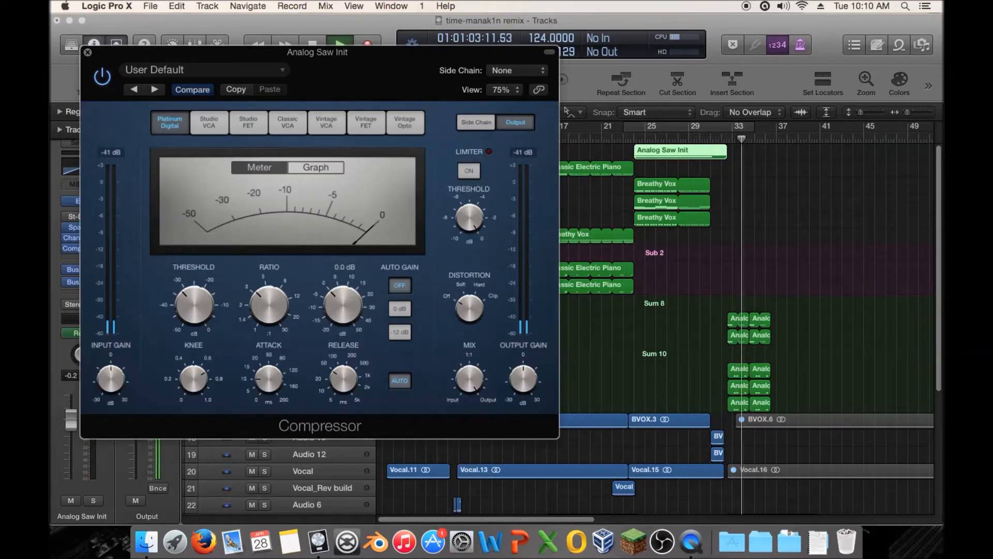
click(87, 52)
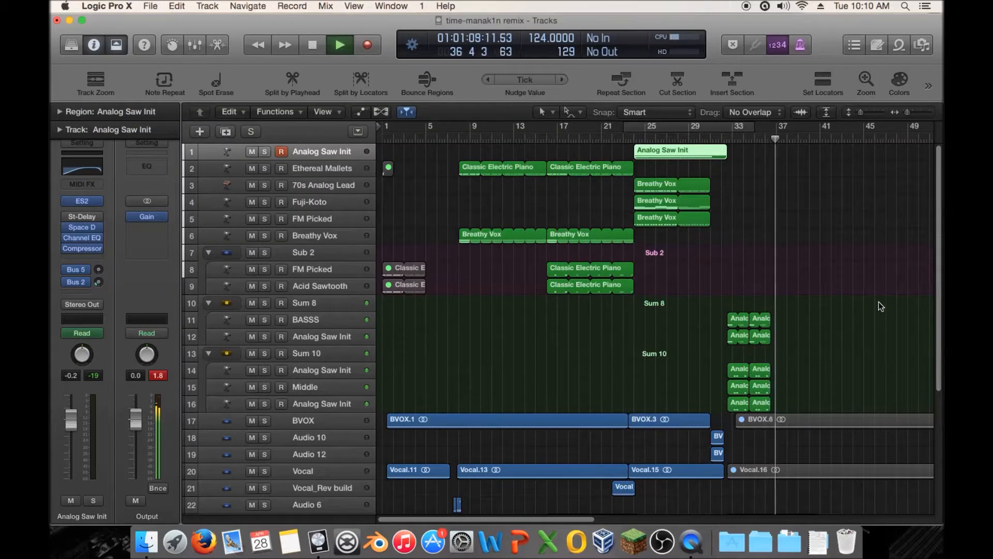
- Stop playback and copy the ten regions in Sum 8 and Sum 10 so the copies directly follow the originals
key(space)
scroll(831, 306, right, 2)
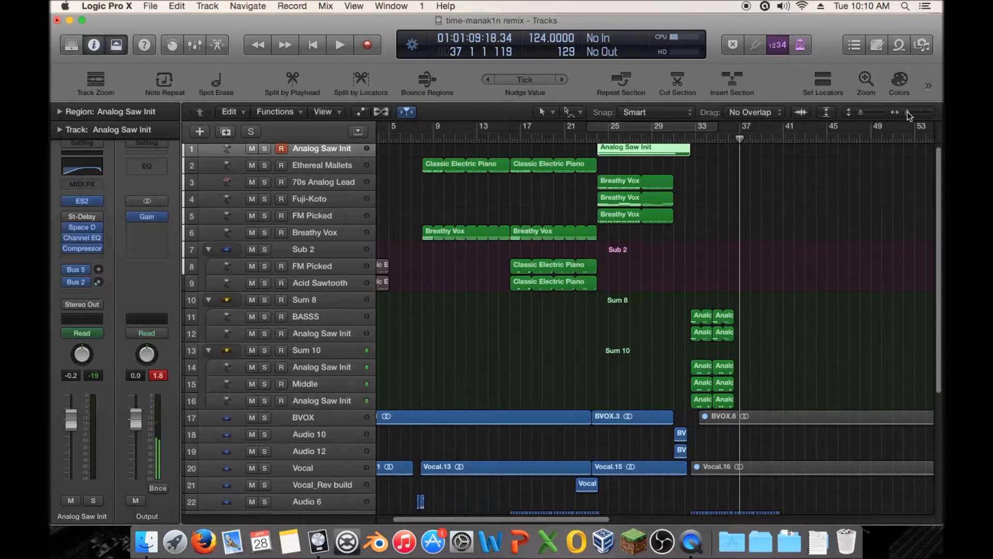
drag(905, 115, 907, 115)
scroll(838, 271, right, 5)
scroll(724, 290, down, 5)
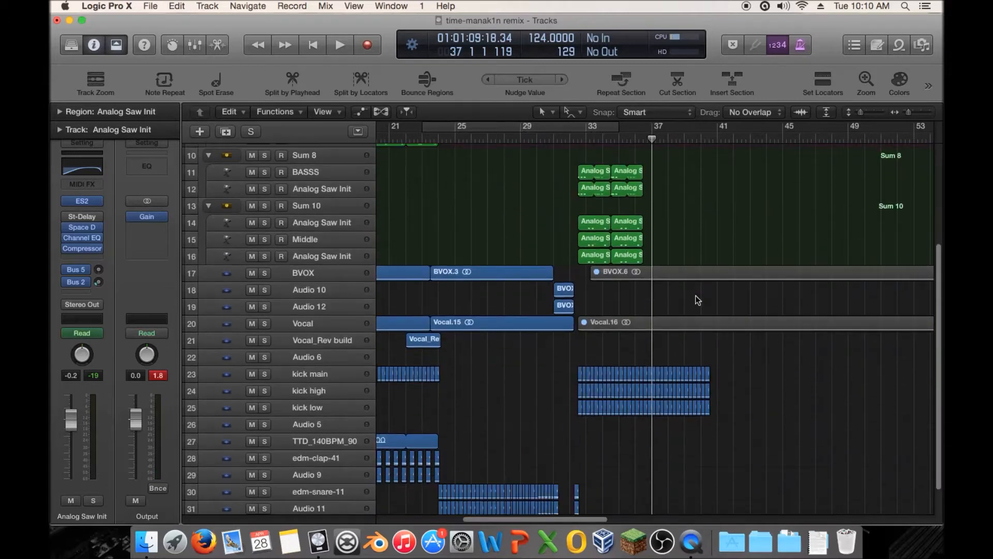
drag(693, 168, 595, 258)
drag(583, 173, 649, 172)
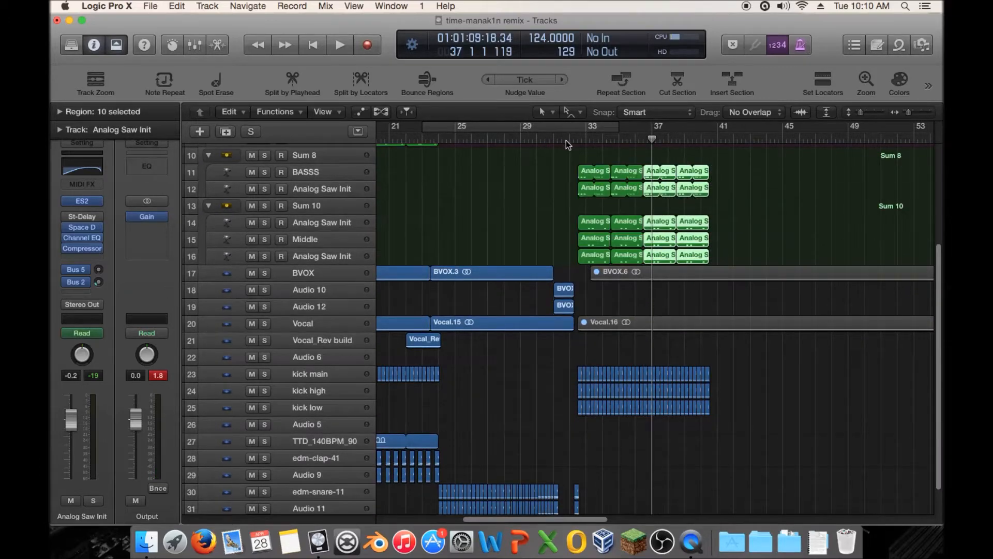
- Play the extended Sum 8 and Sum 10 section from position 32 3 1
click(576, 140)
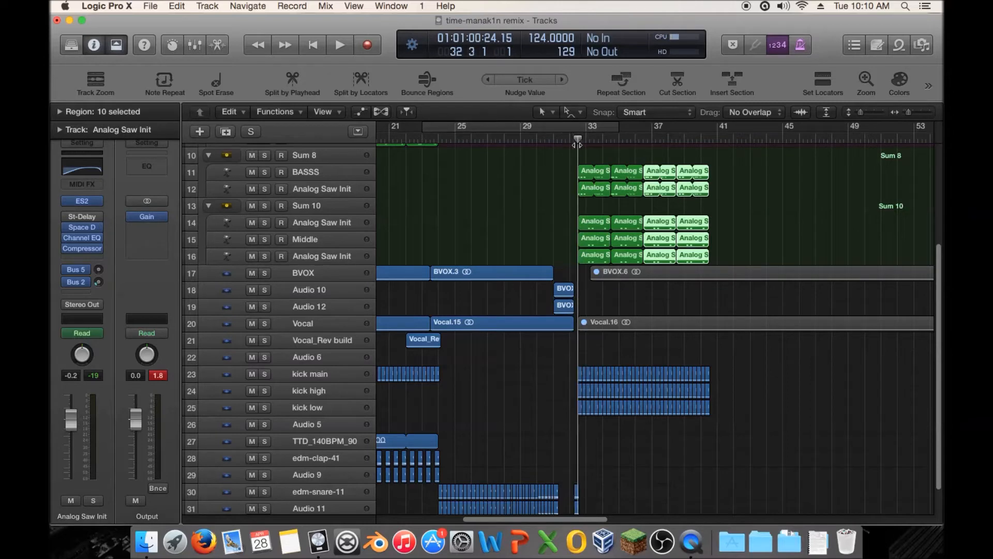
drag(683, 178, 658, 174)
key(space)
scroll(710, 201, down, 2)
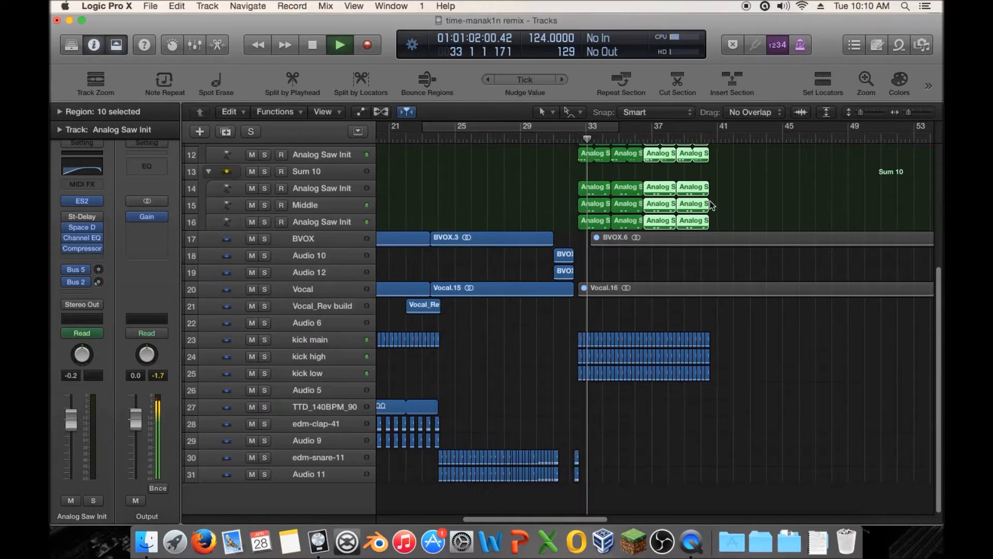
- Open the file browser and go into the My Samples folder
key(f)
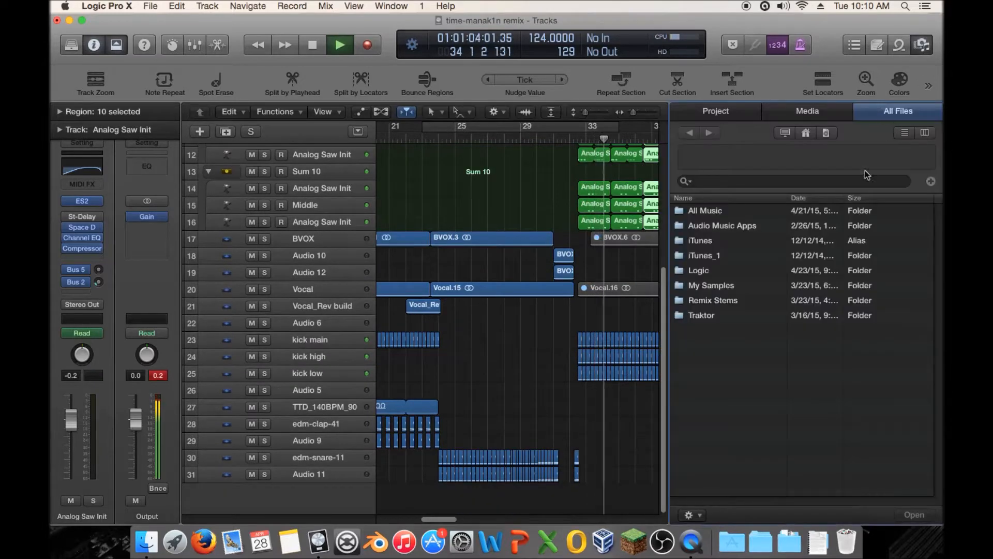
double_click(722, 285)
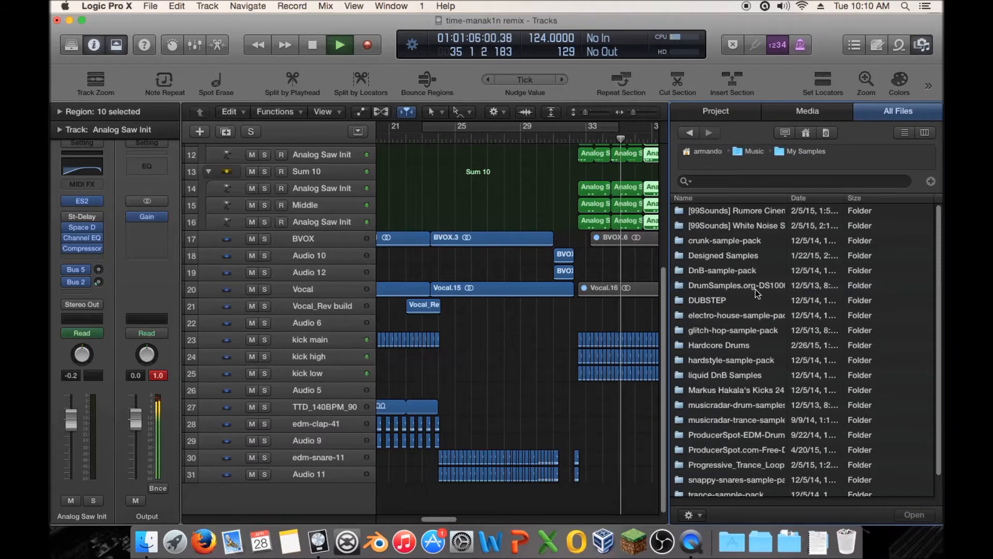
scroll(755, 290, down, 1)
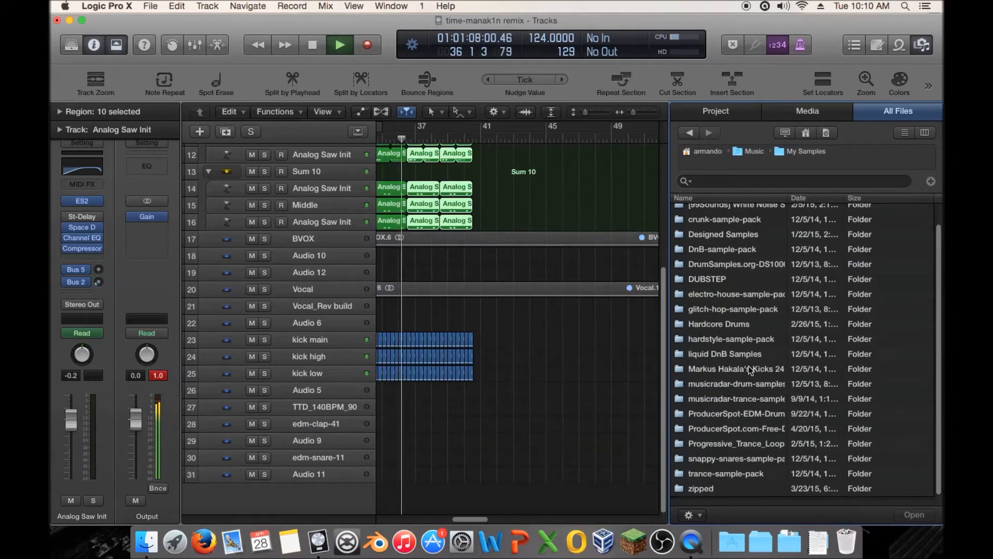
- Stop playback and place the playhead at position 36 2 1
key(space)
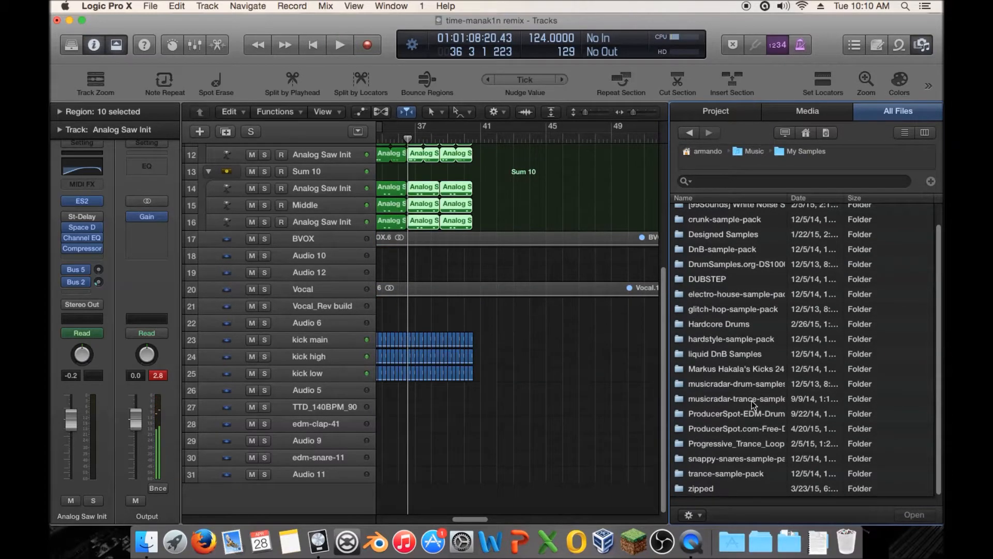
drag(470, 518, 462, 519)
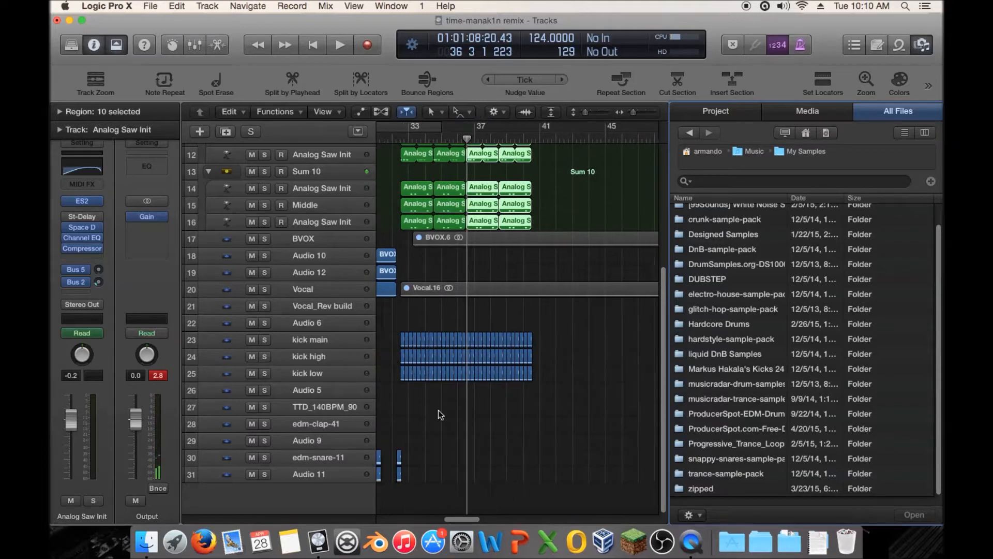
click(462, 140)
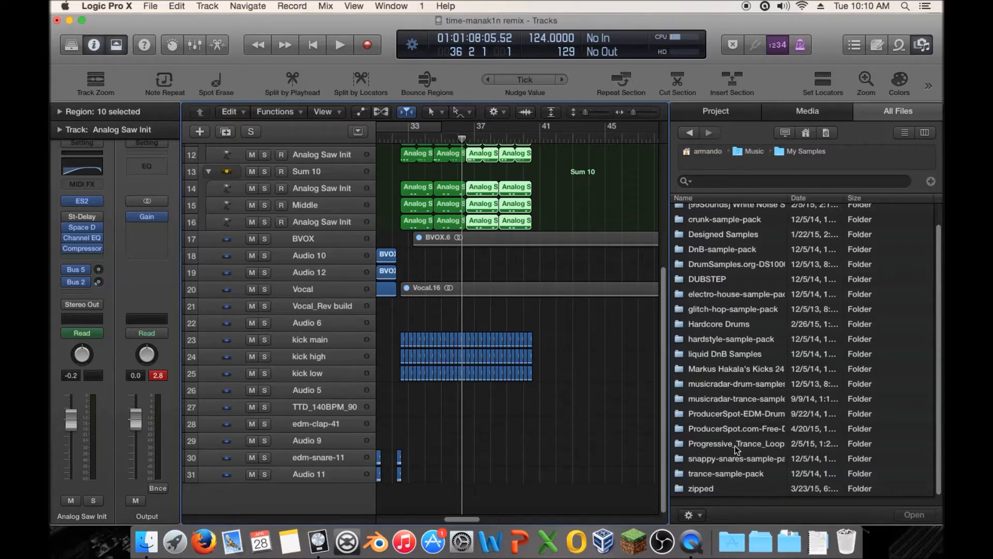
- Open the Apple_Loops folder inside Techno_&_Trance_Drums of the Progressive_Trance_Loops & Samples pack
double_click(758, 445)
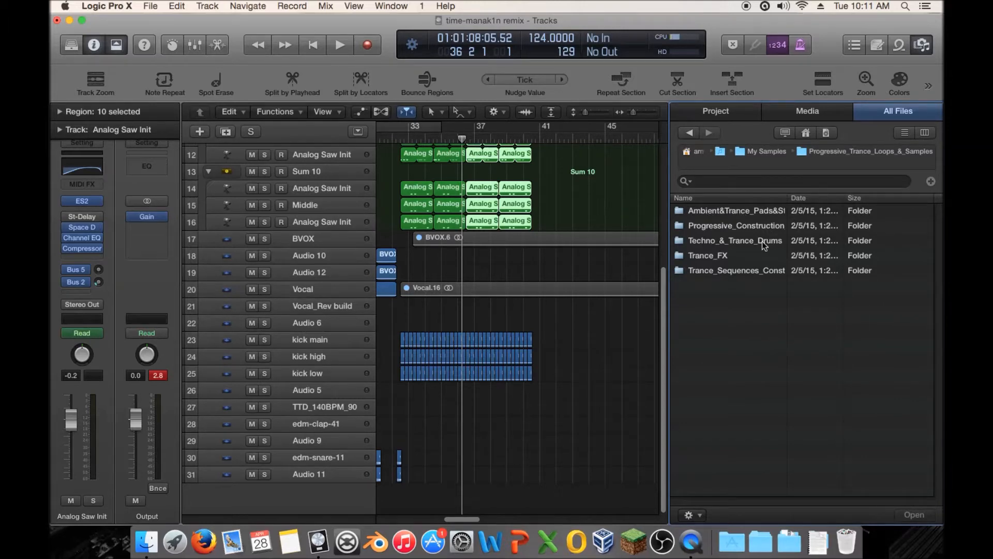
double_click(743, 242)
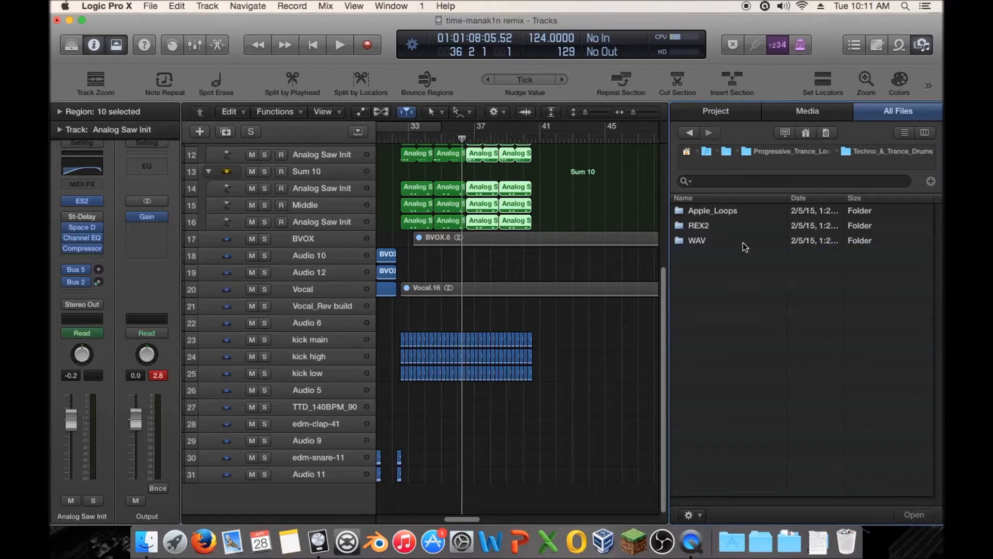
double_click(746, 212)
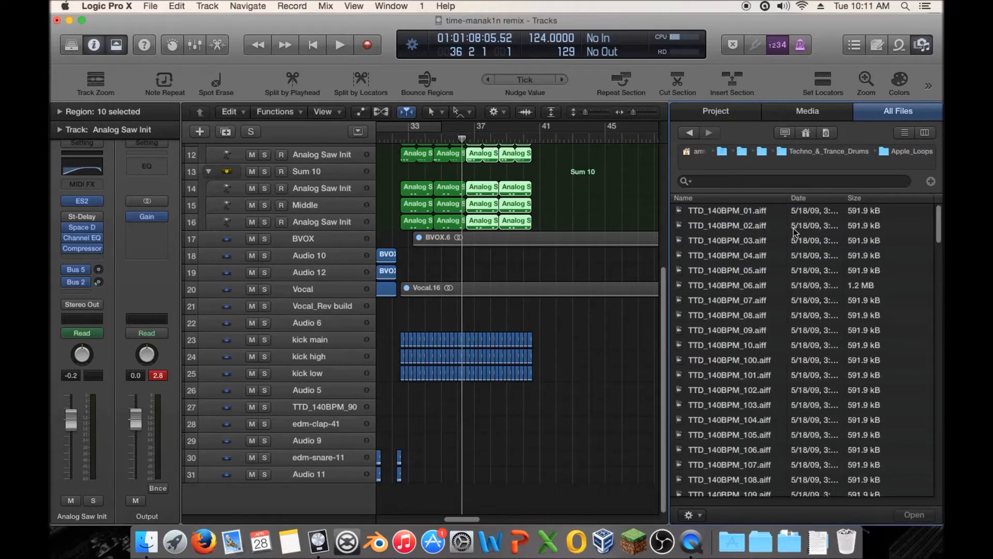
- Audition the drum loops in the Apple_Loops folder one by one, from TTD_140BPM_01.aiff through TTD_140BPM_119.aiff
click(773, 210)
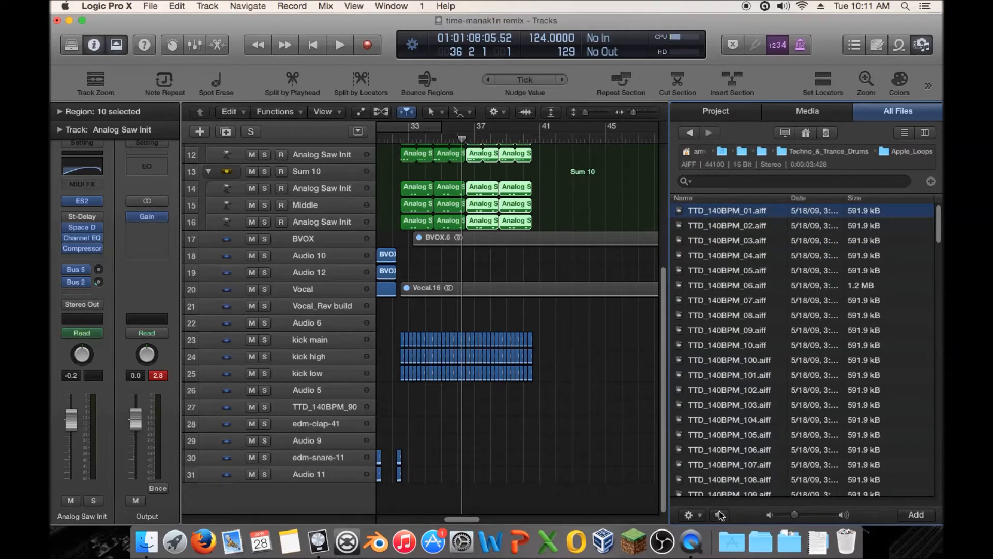
key(Down)
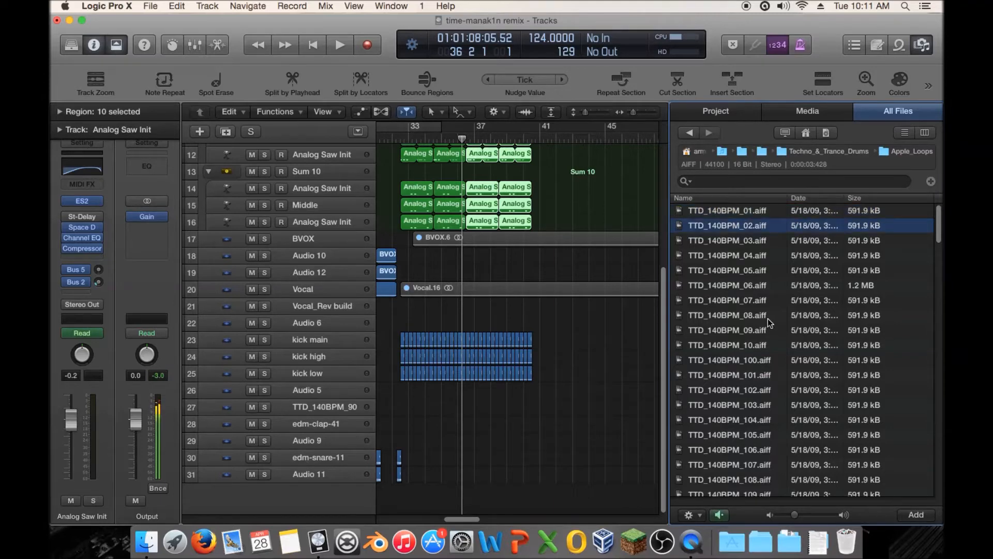
key(Down)
key(Down)
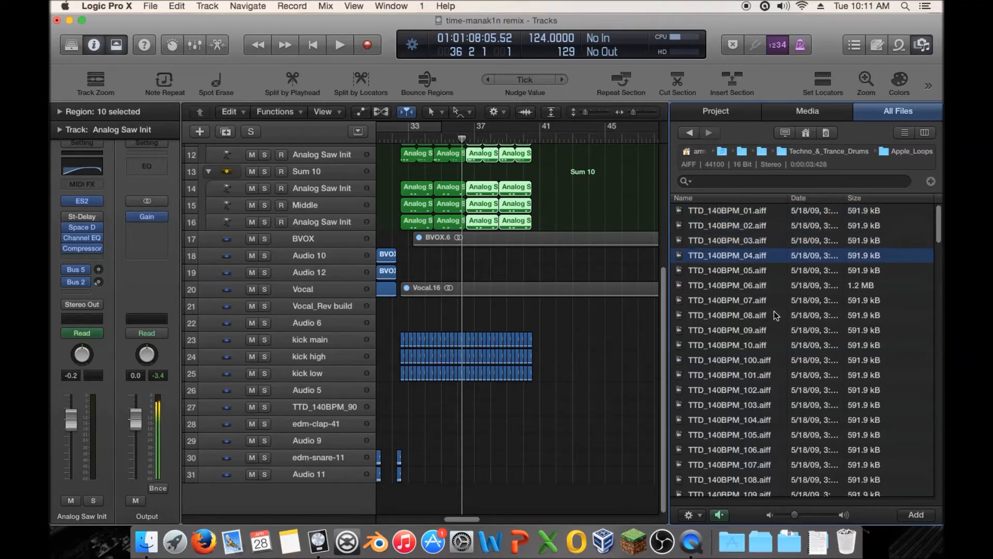
key(Down)
key(Down)
key(Down)
key(Down)
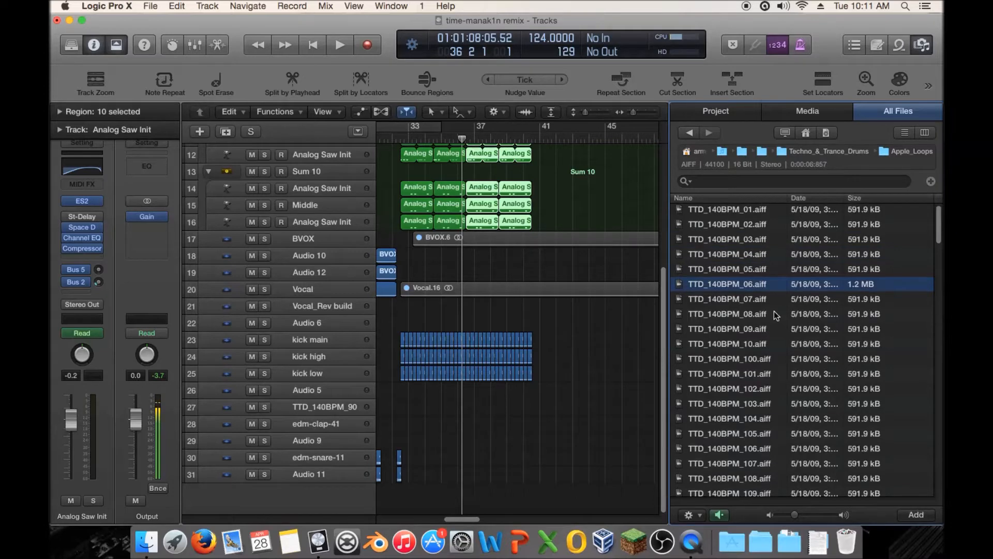
key(Down)
key(Down)
key(Down)
key(Down)
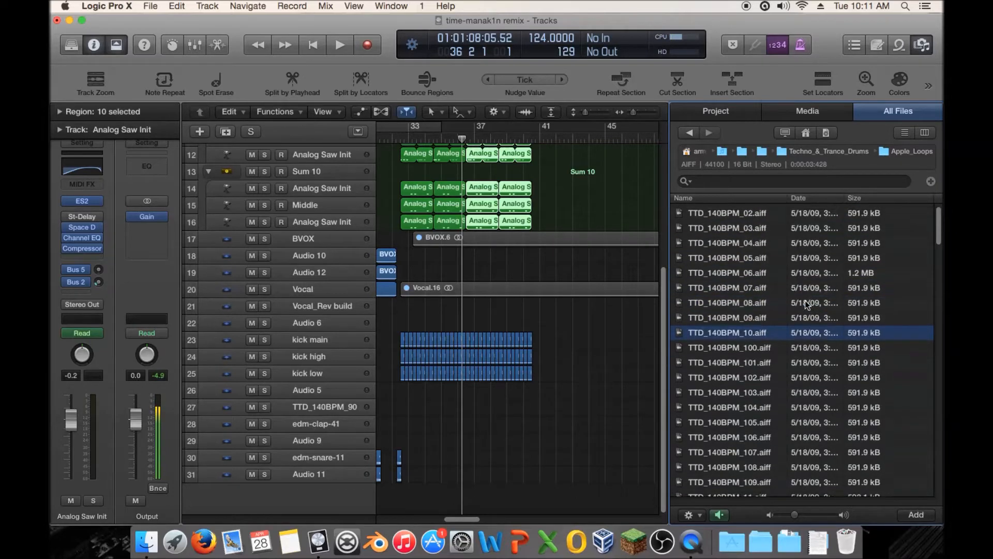
key(Down)
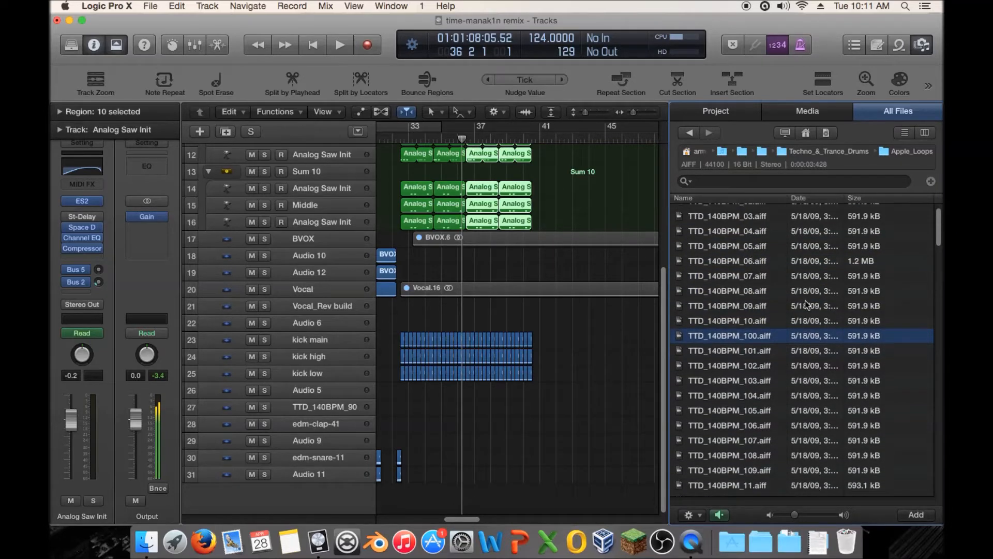
key(Down)
key(Down)
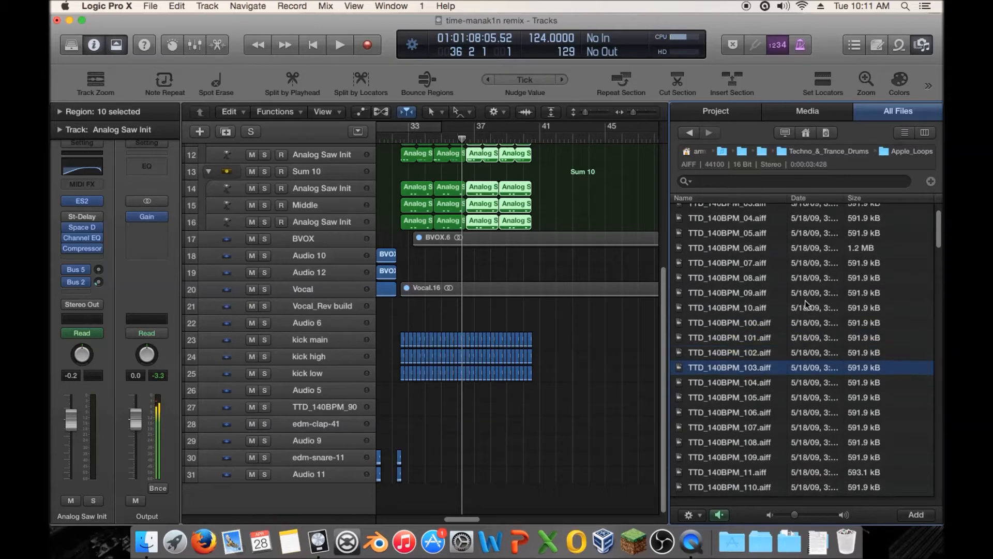
key(Down)
key(Down)
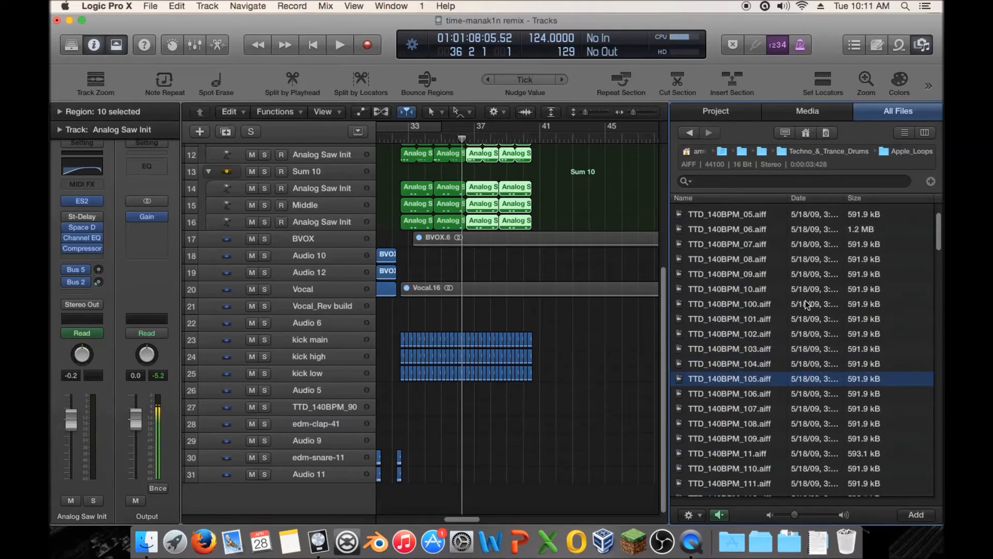
key(Down)
key(Down)
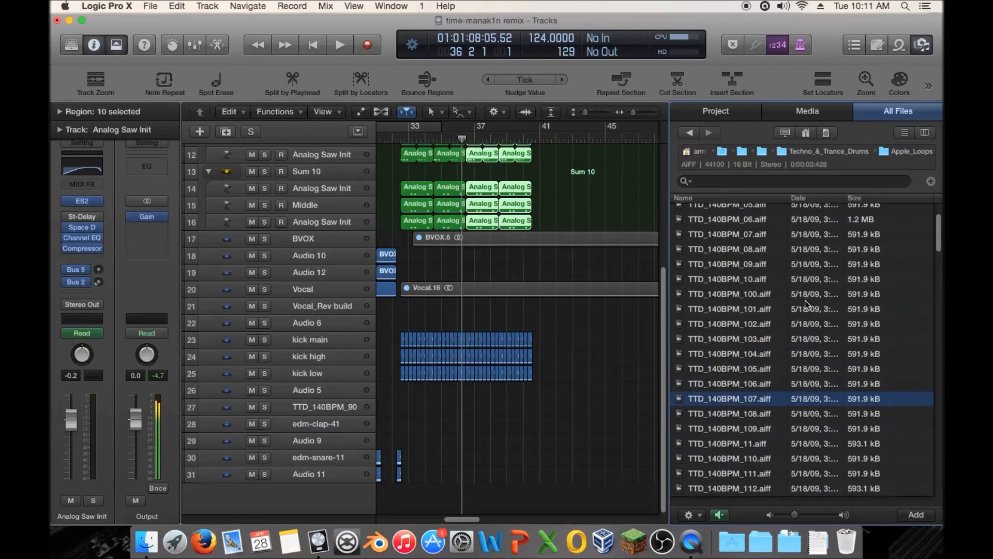
key(Down)
key(Down)
key(Down)
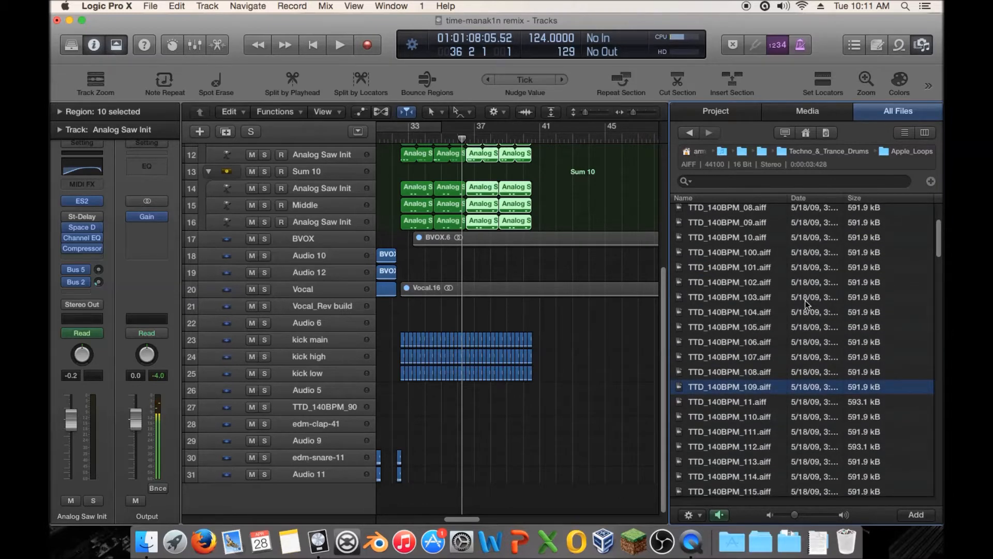
key(Down)
key(Down)
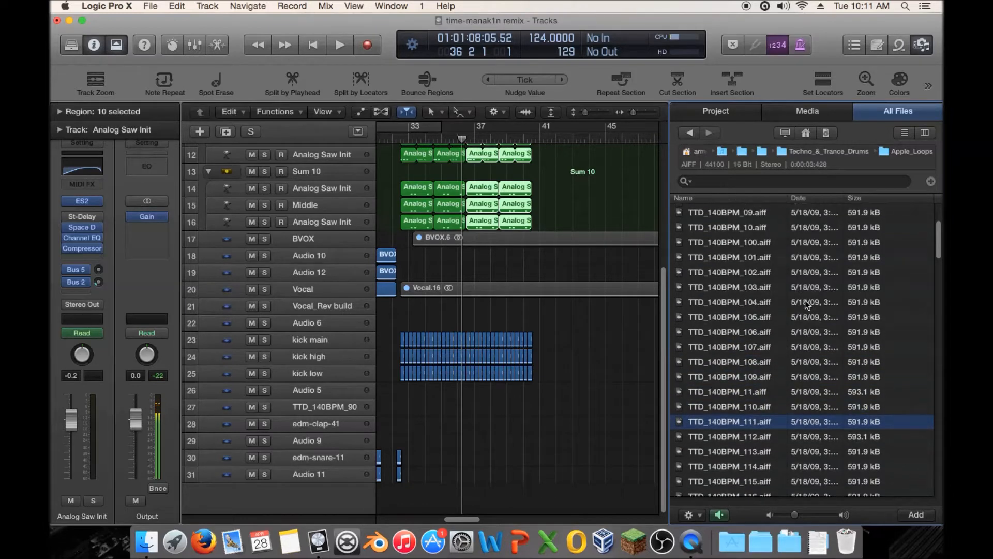
scroll(805, 300, down, 3)
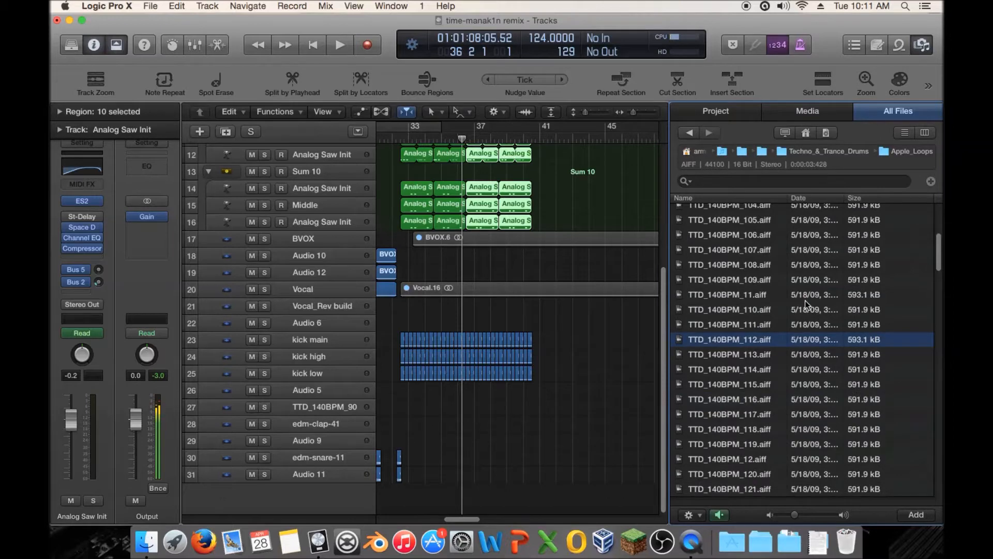
key(Down)
key(Down)
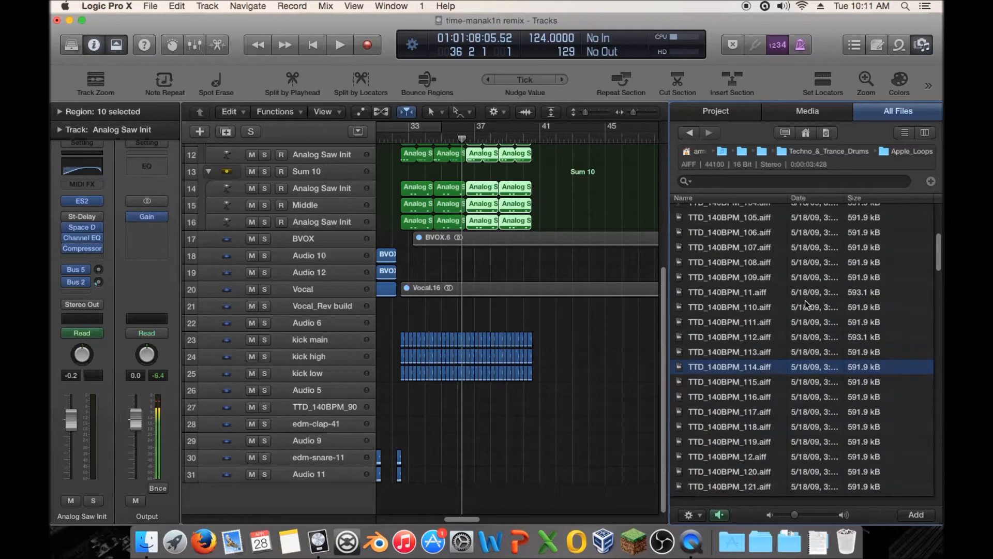
key(Down)
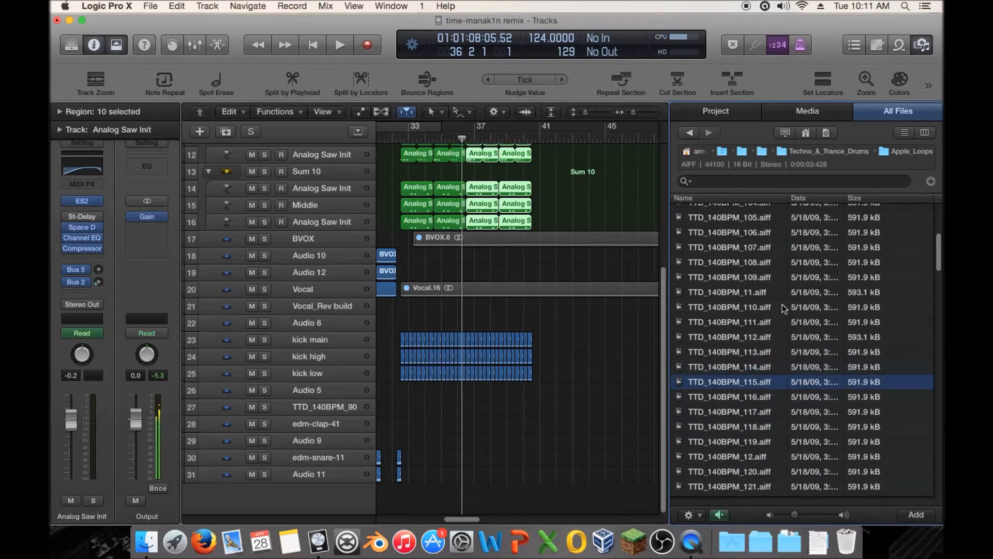
key(Down)
key(Down)
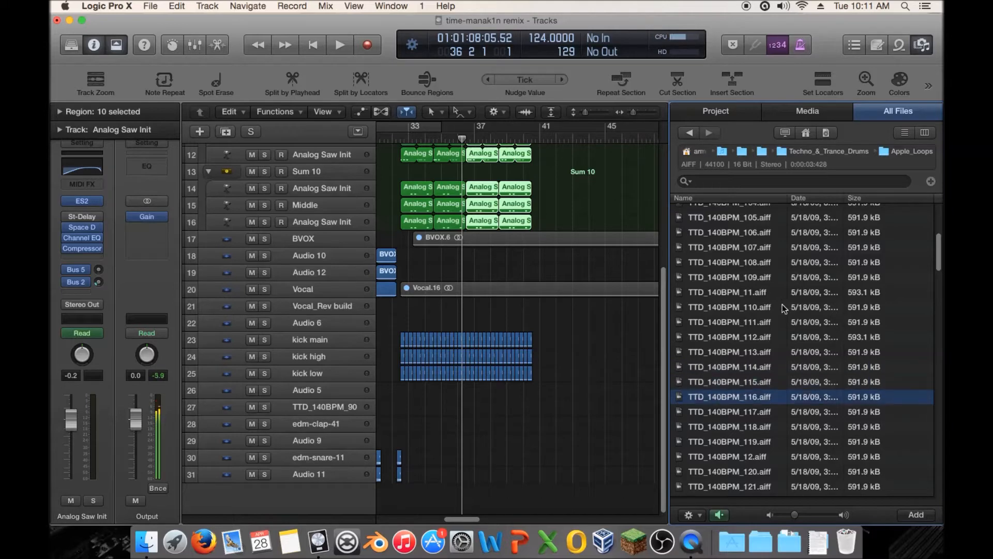
key(Down)
key(Down)
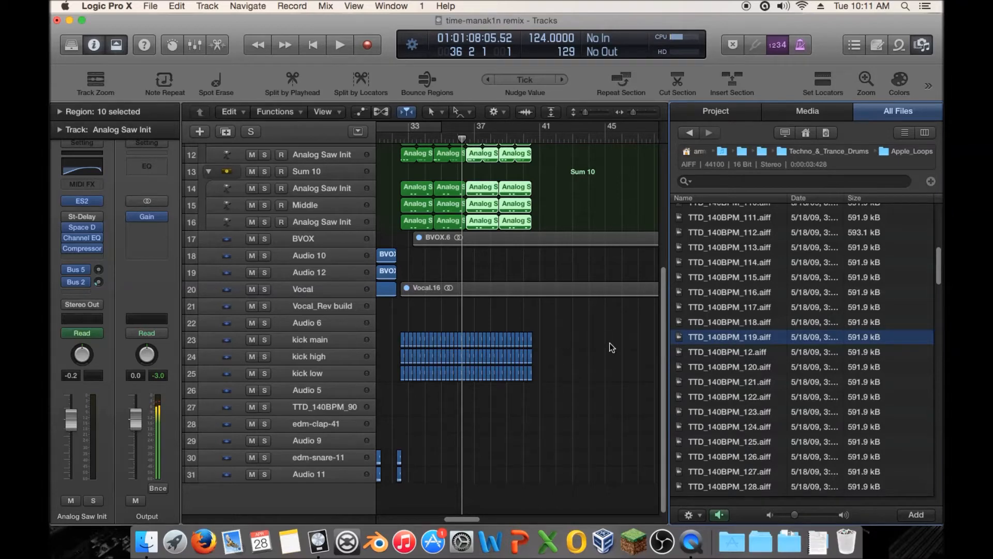
- Add TTD_140BPM_119.aiff to the arrangement at bar 36 on a new track below Audio 11
drag(719, 336, 524, 486)
click(302, 493)
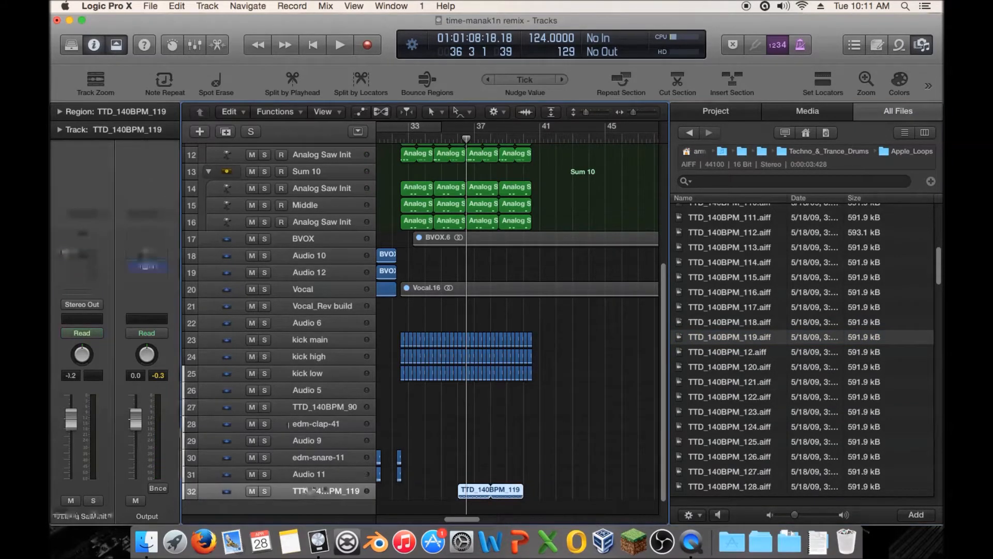
- Lower the gain of the TTD_140BPM_119 region to -17.3 dB while listening to it with the mix
click(60, 112)
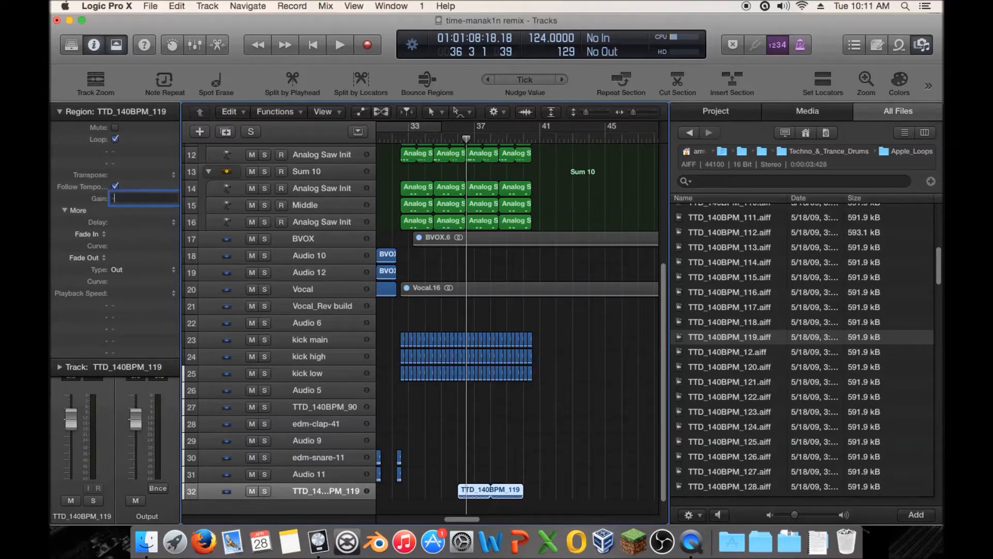
key(space)
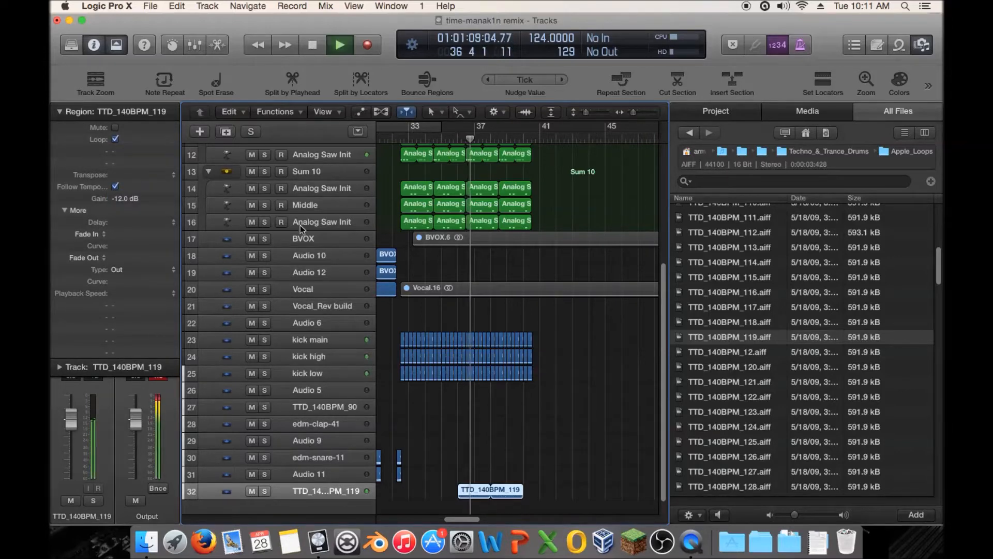
drag(124, 200, 124, 235)
drag(120, 198, 118, 224)
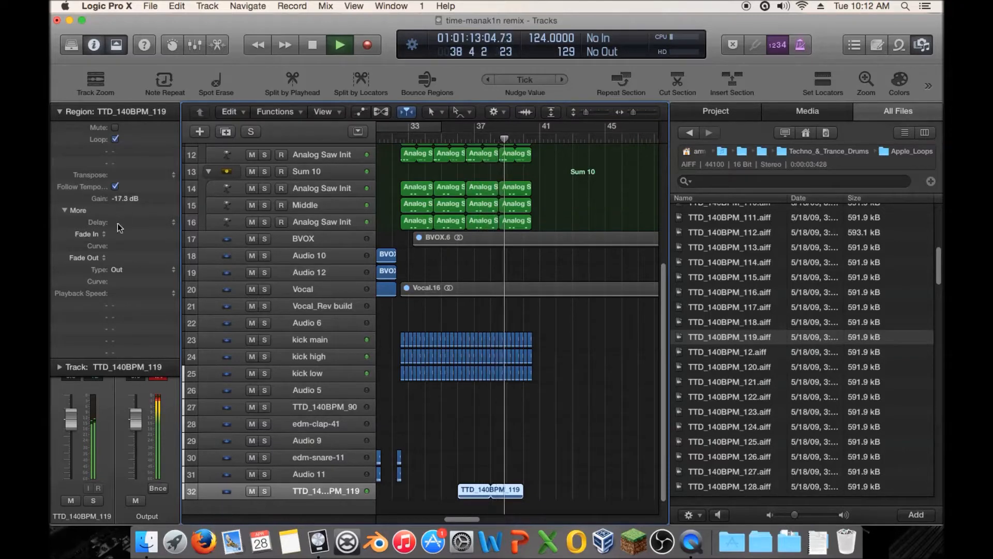
- Replay the section from just before the TTD_140BPM_119 region and collapse the region parameters
click(462, 140)
click(455, 140)
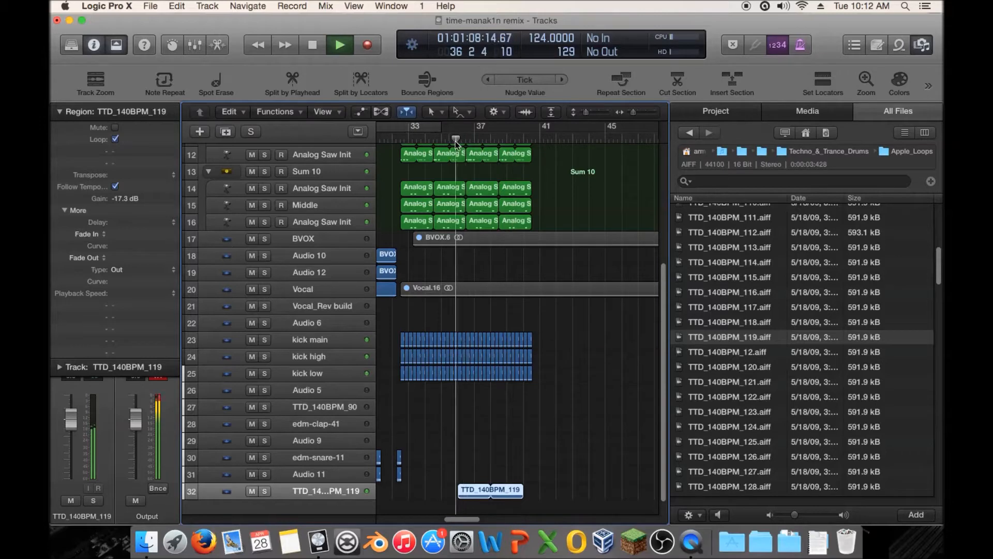
click(58, 112)
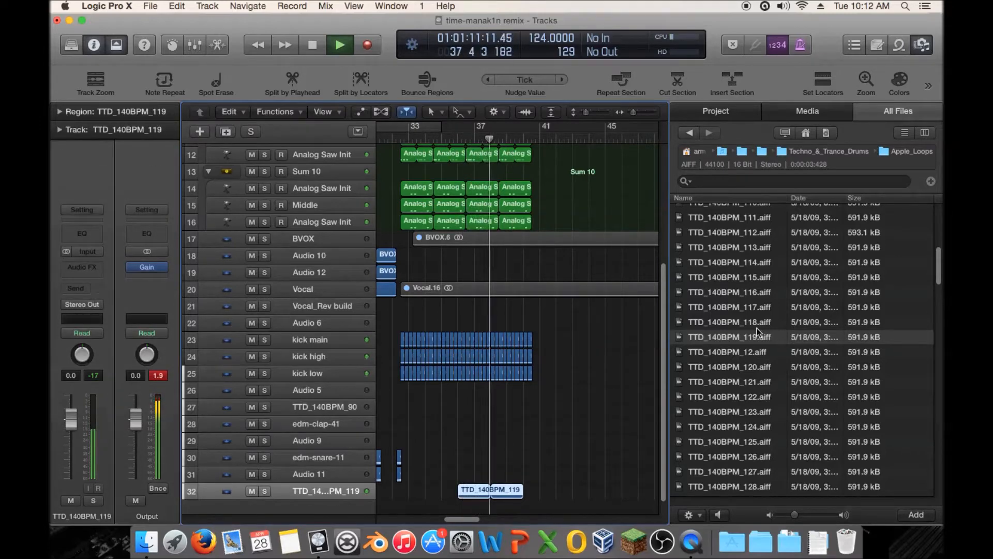
- Solo the TTD_140BPM_119 track and play it in a cycle from bar 36 to bar 40
click(264, 490)
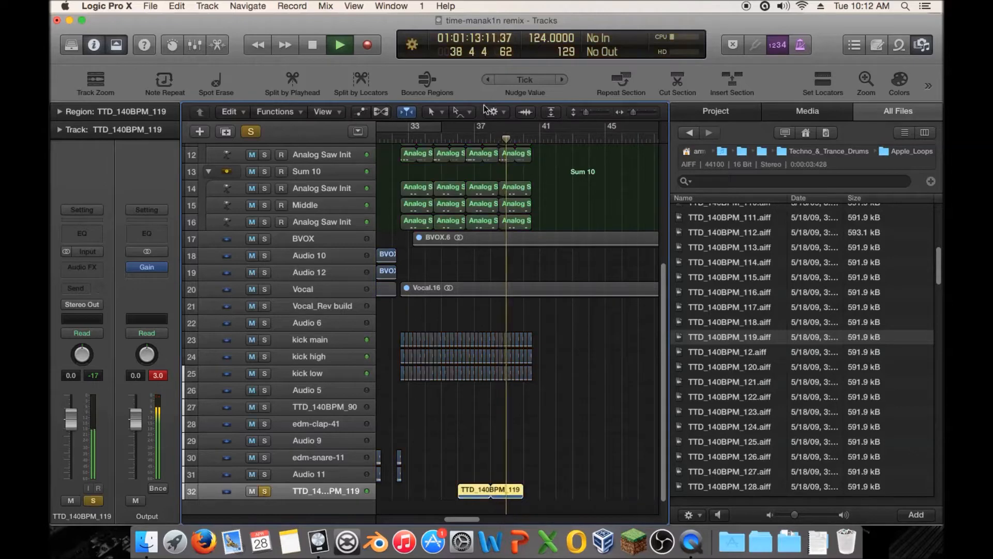
key(space)
scroll(492, 277, down, 1)
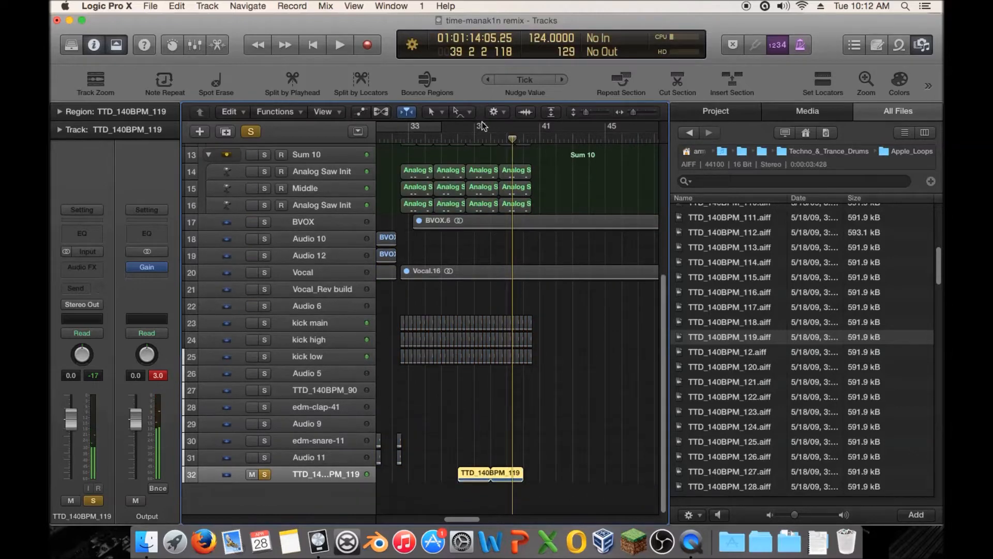
drag(467, 134, 524, 130)
key(space)
- Add a Channel EQ to the TTD_140BPM_119 track with cuts of -7.0 dB at 425 Hz and -3.5 dB at 7400 Hz
click(88, 235)
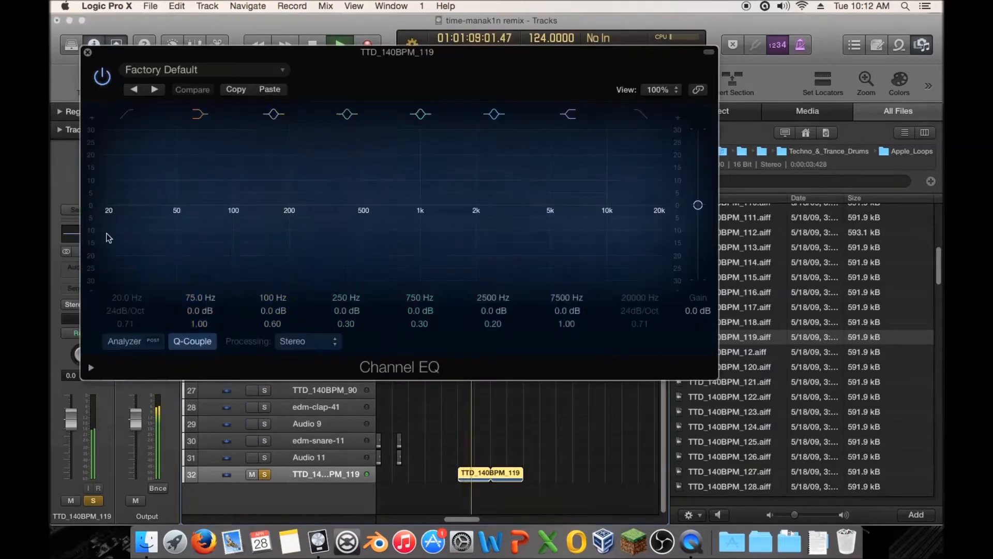
drag(424, 243, 376, 268)
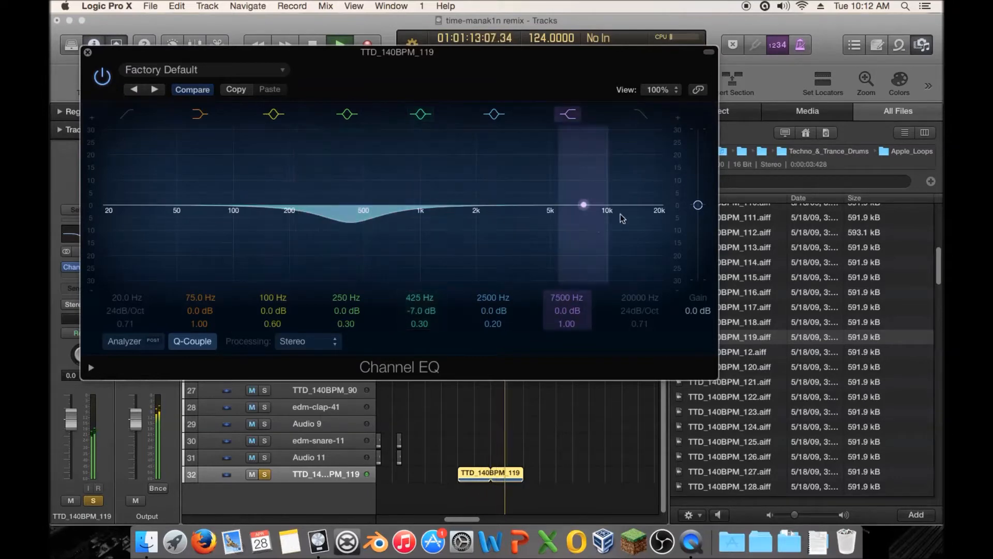
drag(508, 231, 603, 244)
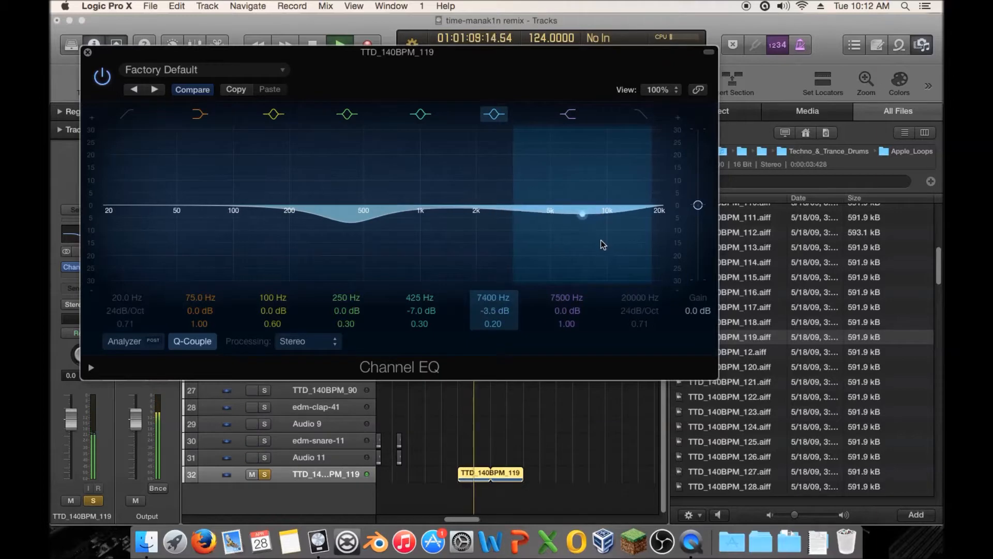
- Enable a 24 dB/Oct low cut at 760 Hz in the Channel EQ, compare the sound without it, and close the EQ with it on
click(127, 115)
drag(104, 208, 447, 200)
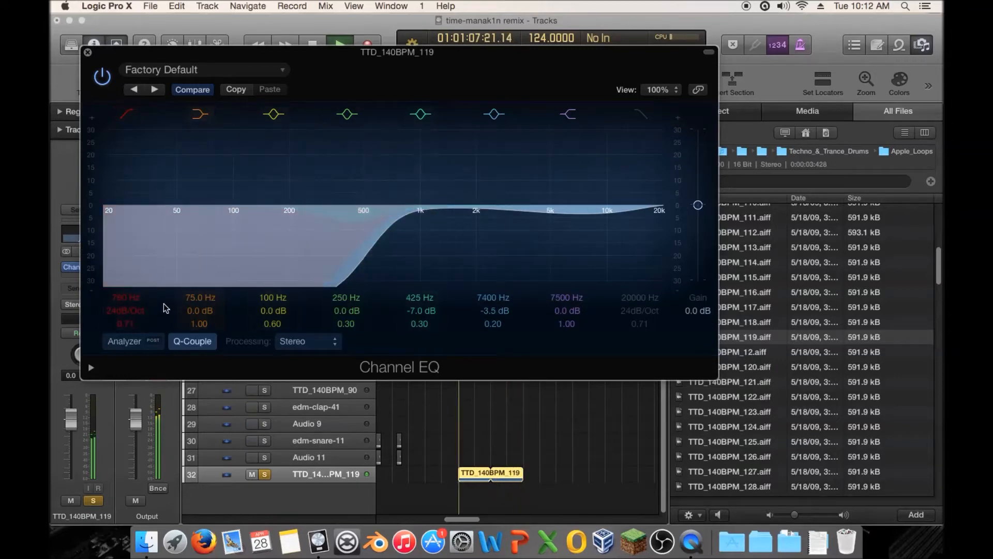
click(126, 114)
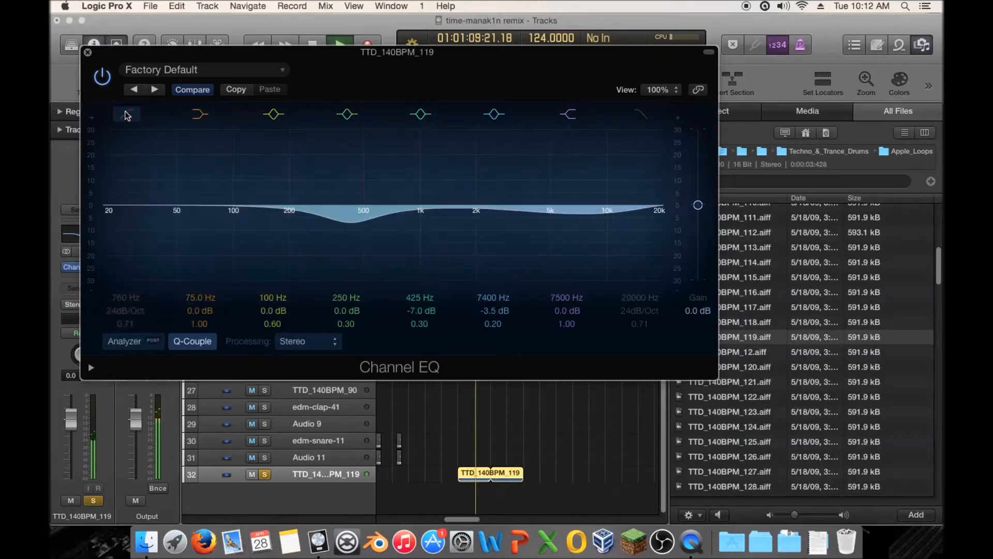
click(125, 114)
click(88, 52)
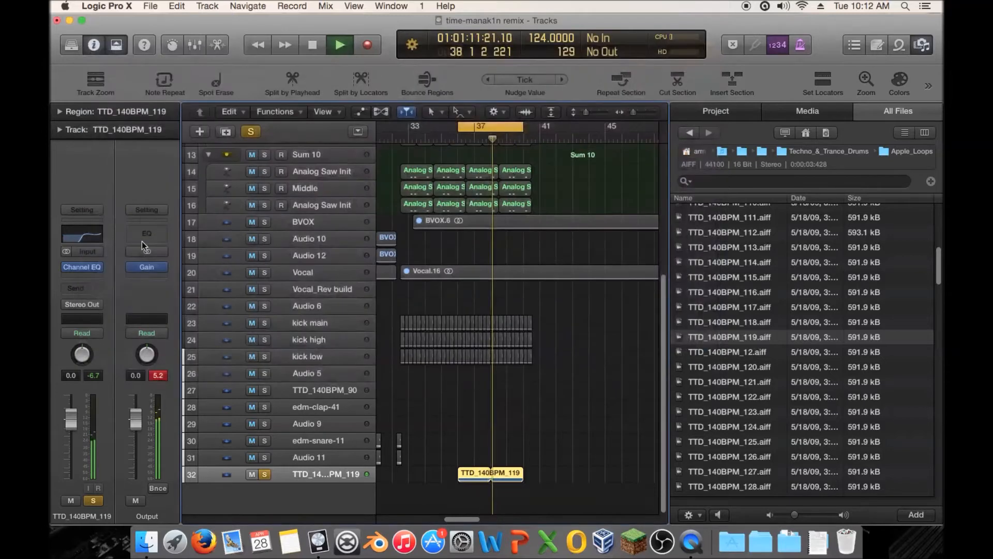
- Send the TTD_140BPM_119 track to Bus 2 at about -17.8 dB
click(78, 287)
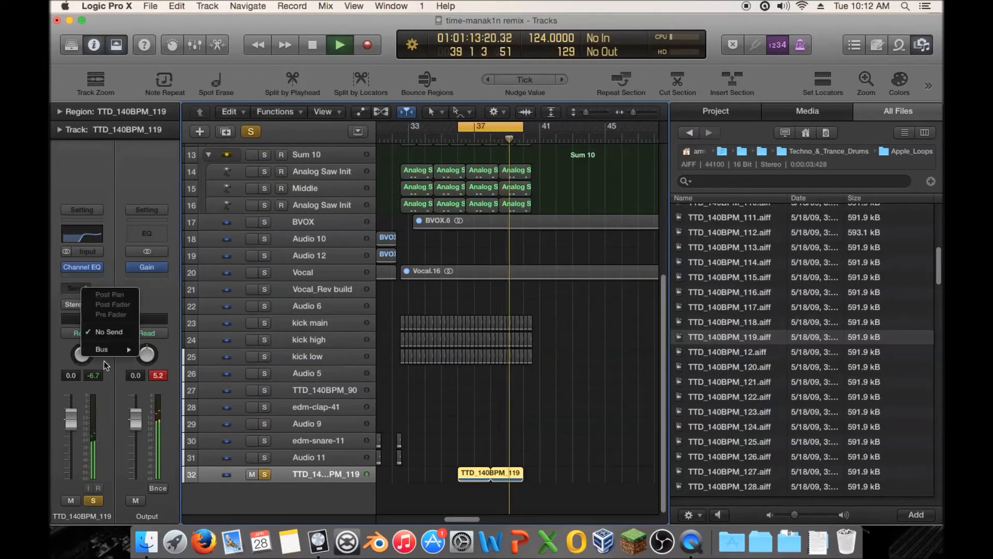
mouse_move(110, 350)
click(233, 315)
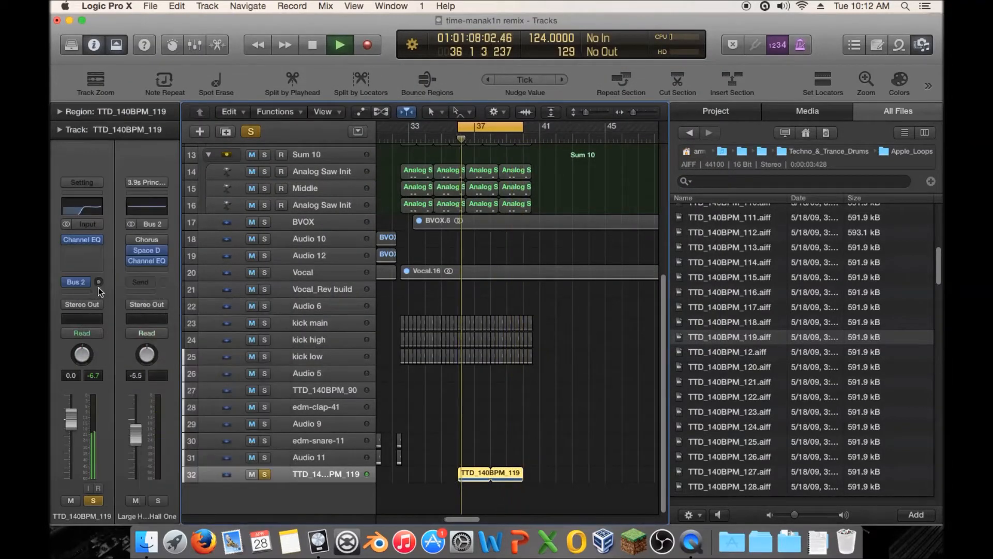
drag(98, 282, 98, 260)
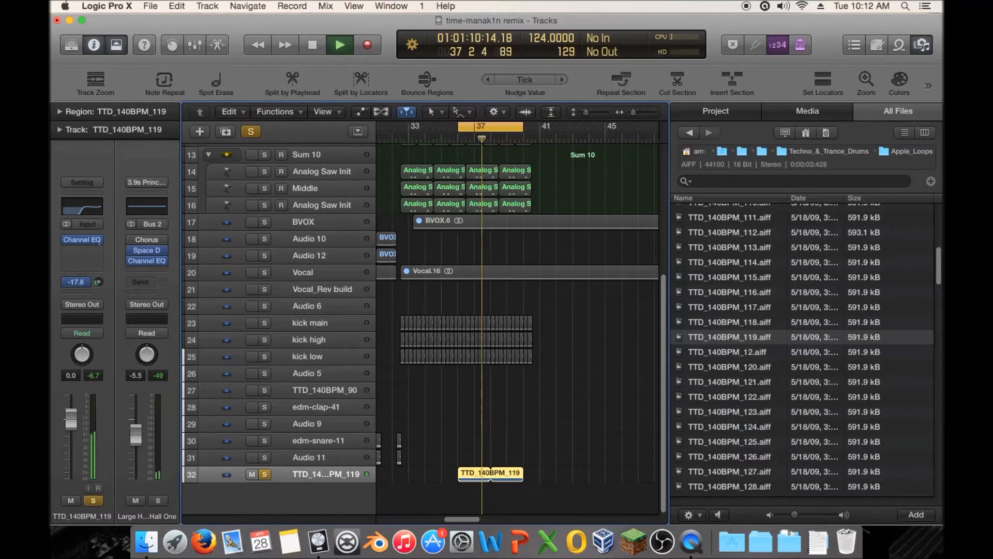
- Unsolo the TTD_140BPM_119 track to hear it with the full mix, and stop playback
click(93, 500)
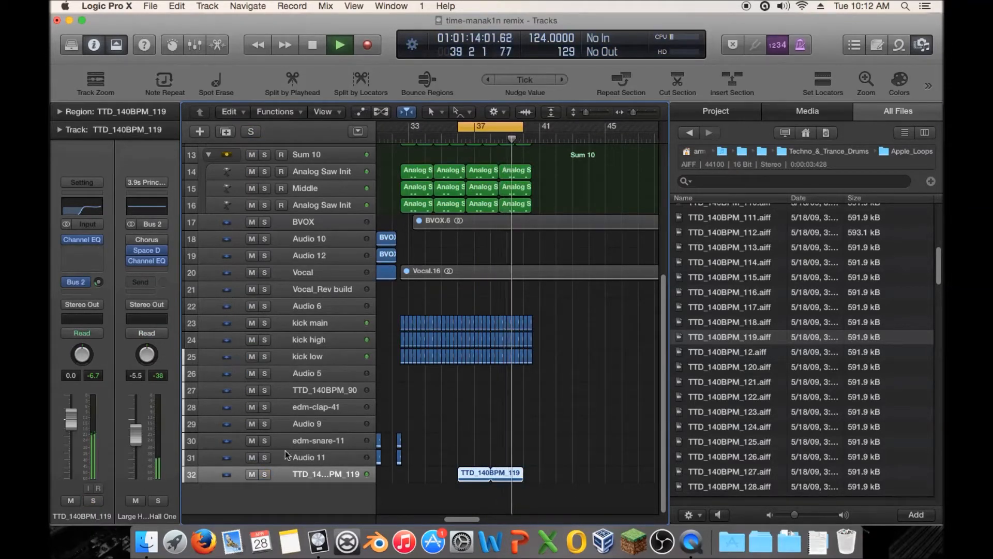
key(space)
- Audition the drum loops in the Apple_Loops folder one after another from TTD_140BPM_12 to TTD_140BPM_132
click(752, 353)
click(748, 371)
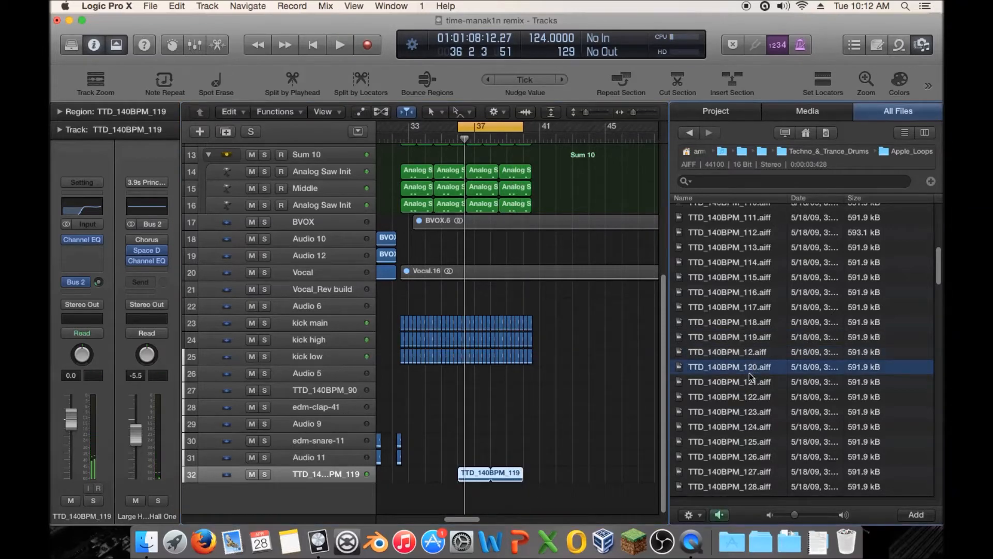
click(750, 382)
click(753, 397)
click(755, 408)
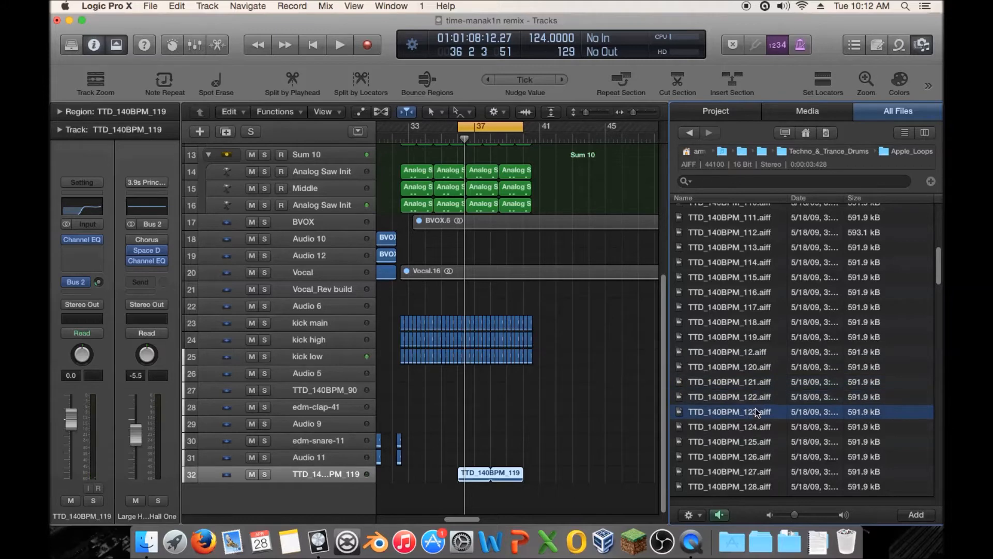
click(758, 427)
click(761, 441)
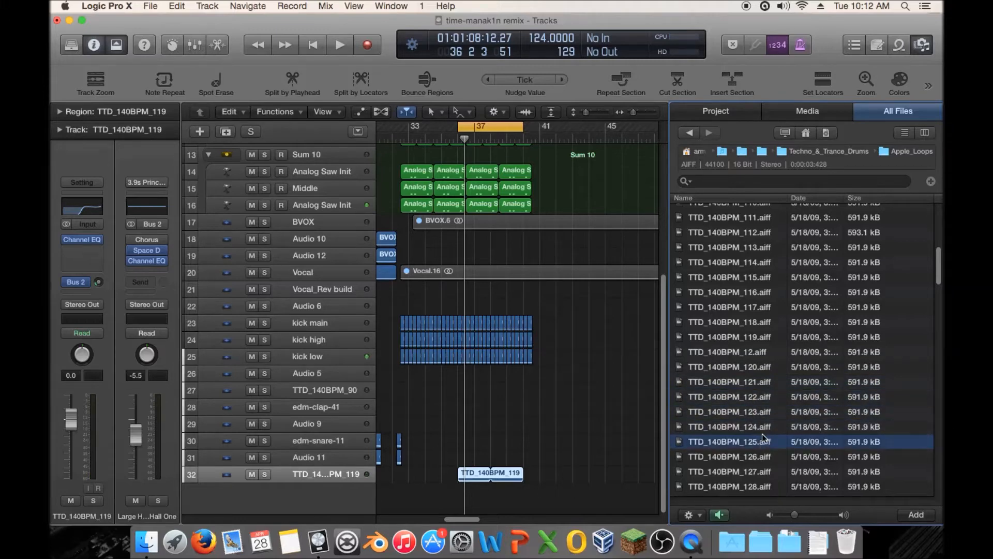
scroll(764, 404, down, 3)
click(761, 355)
click(761, 371)
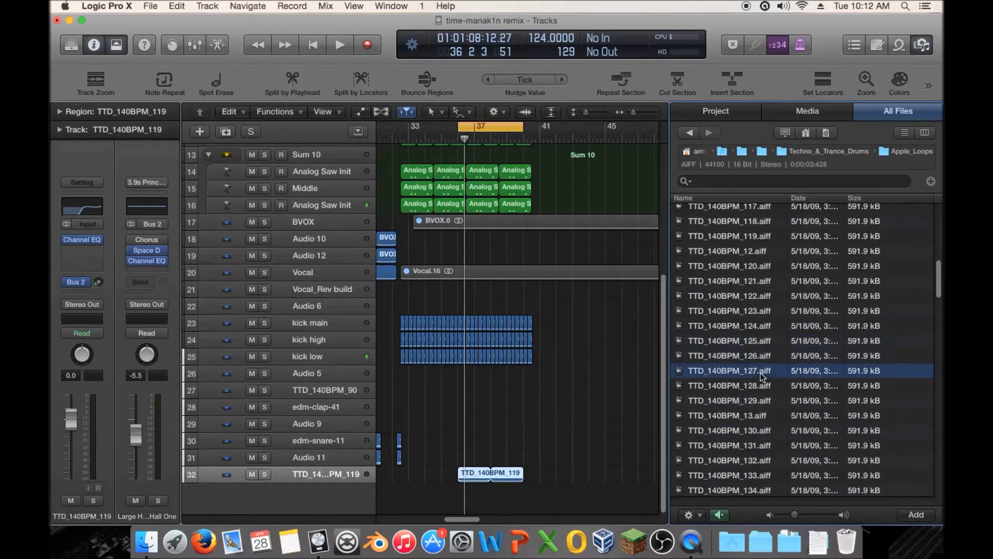
click(759, 385)
click(756, 400)
click(759, 416)
click(758, 428)
click(761, 444)
scroll(768, 413, down, 1)
click(766, 450)
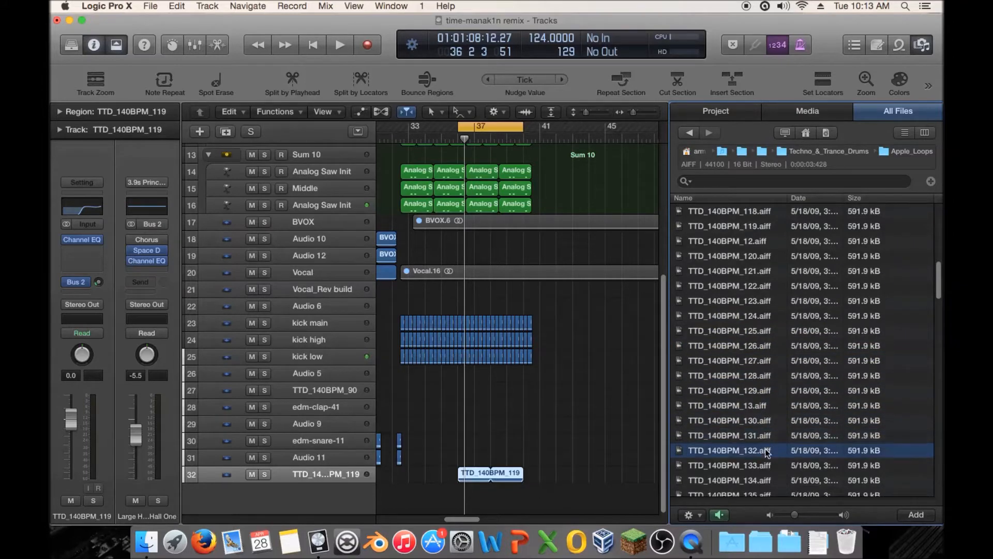
- Continue auditioning the loops that follow TTD_140BPM_132 and settle on TTD_140BPM_14
key(Down)
key(Down)
key(Down)
key(Down)
key(Down)
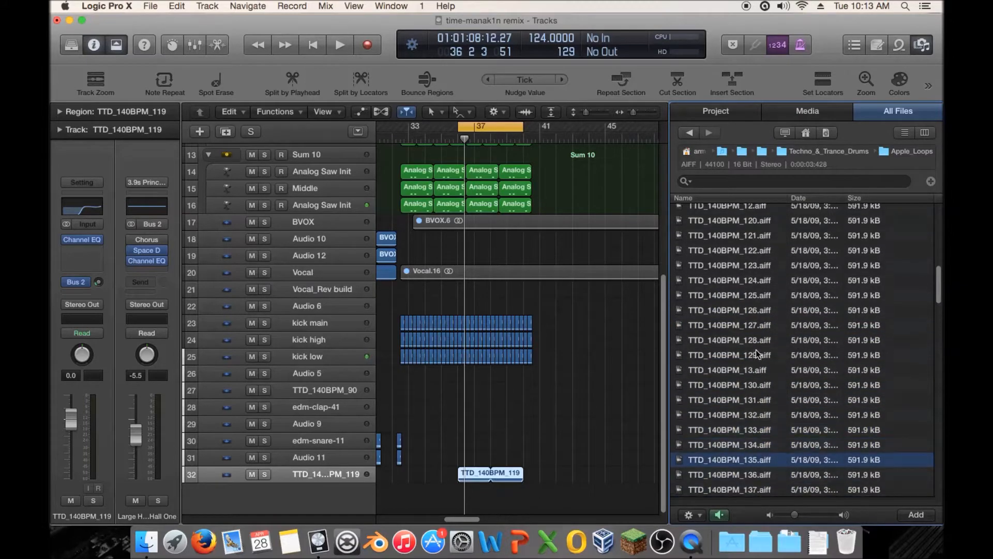
key(Down)
scroll(756, 348, down, 5)
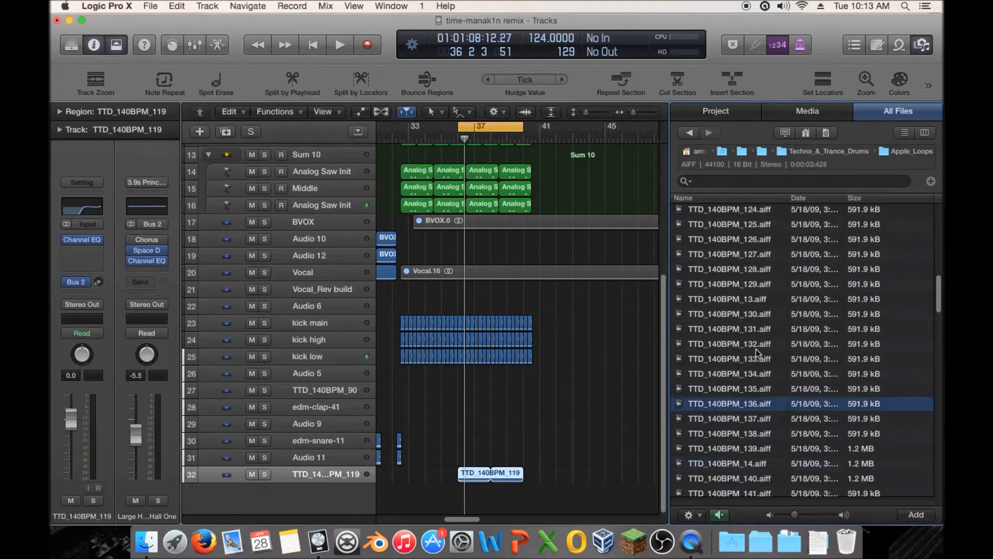
key(Down)
key(Down)
key(Down)
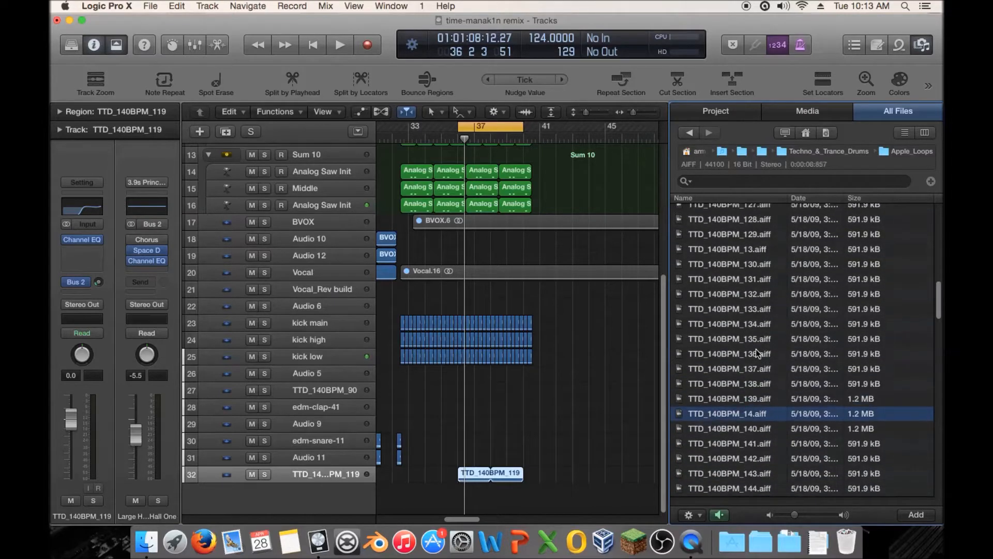
key(Up)
key(Up)
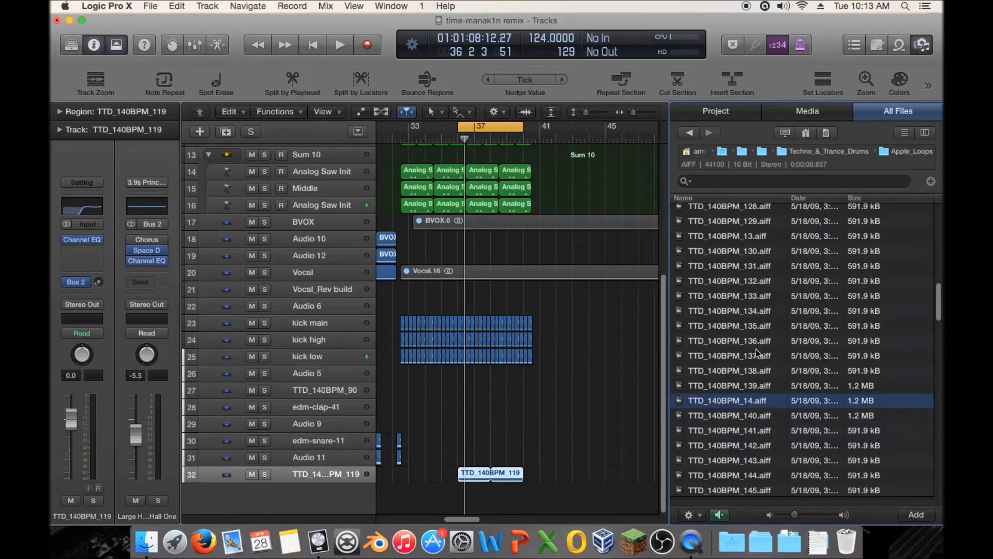
- Place TTD_140BPM_14 on a new track below the TTD_140BPM_119 region, set its region gain to -18.0 dB, and start playback
drag(740, 396, 464, 500)
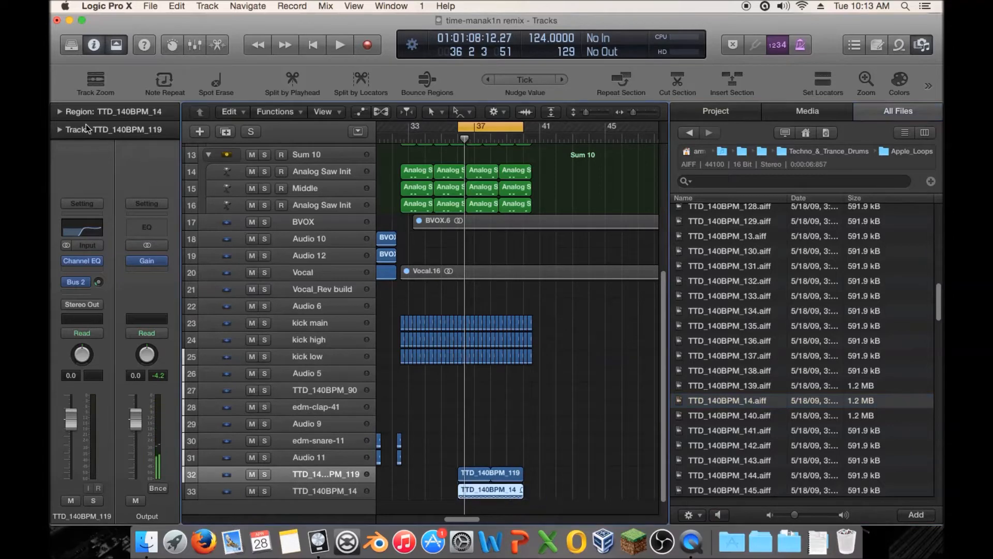
click(60, 112)
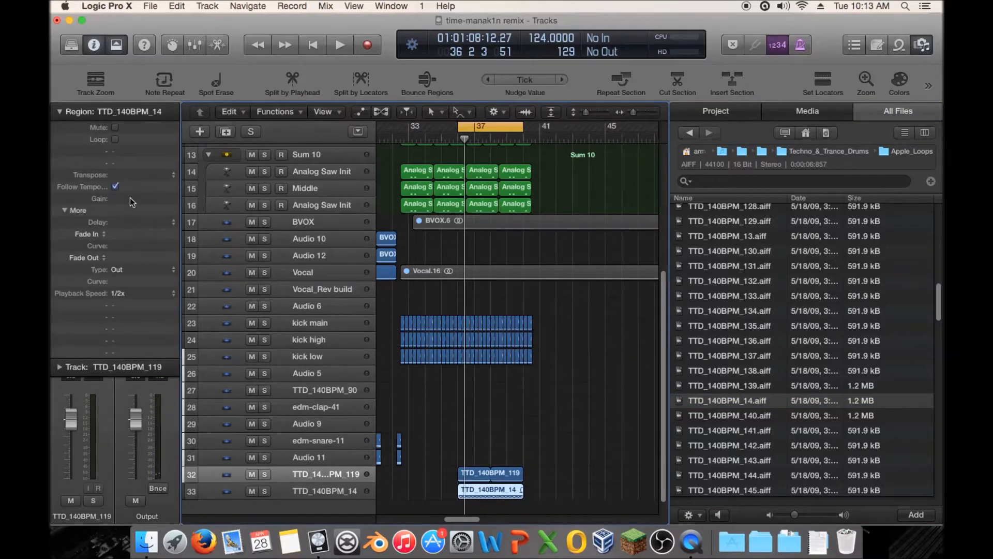
text(-18.0 dB)
key(space)
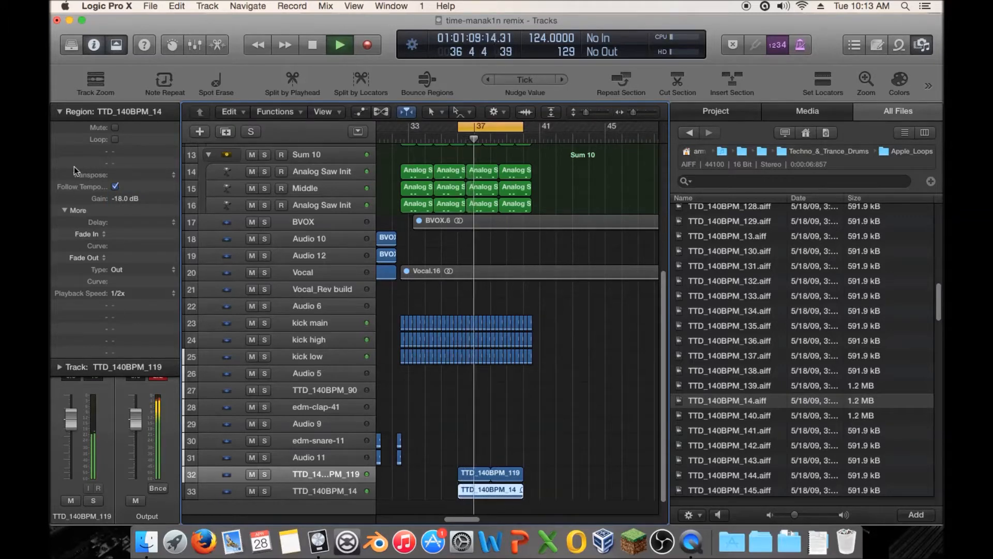
click(60, 110)
- Solo the TTD_140BPM_14 track and add a Channel EQ with a low cut that removes its low end
click(265, 495)
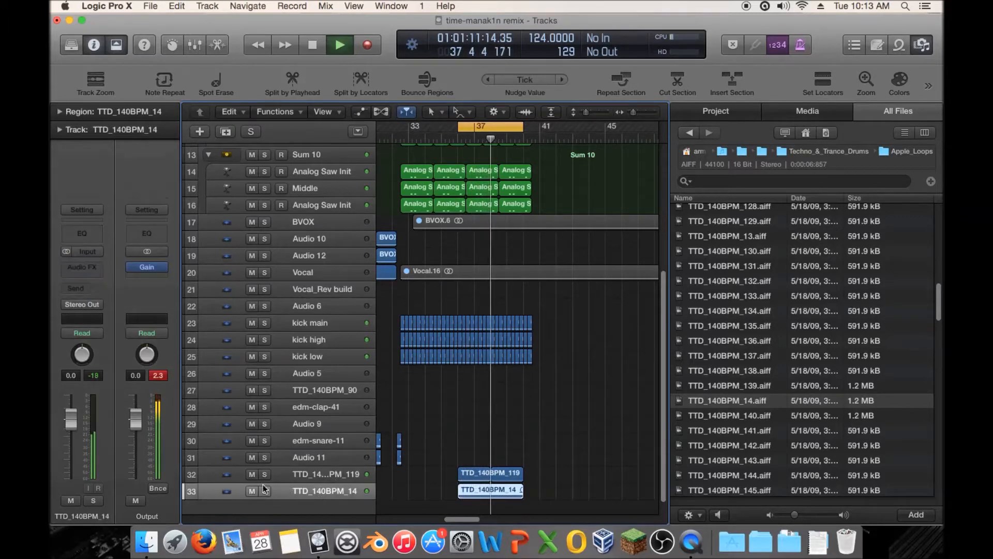
click(264, 492)
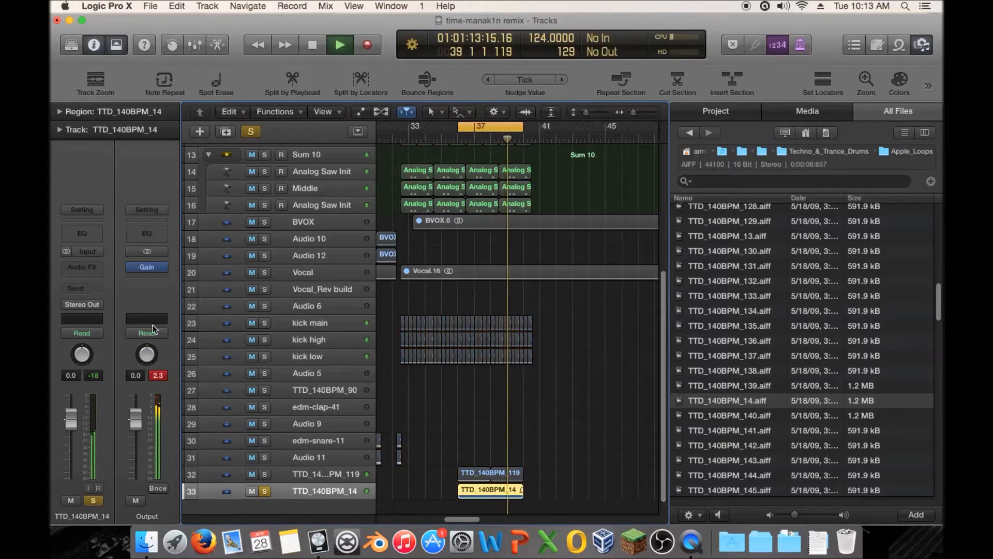
click(77, 233)
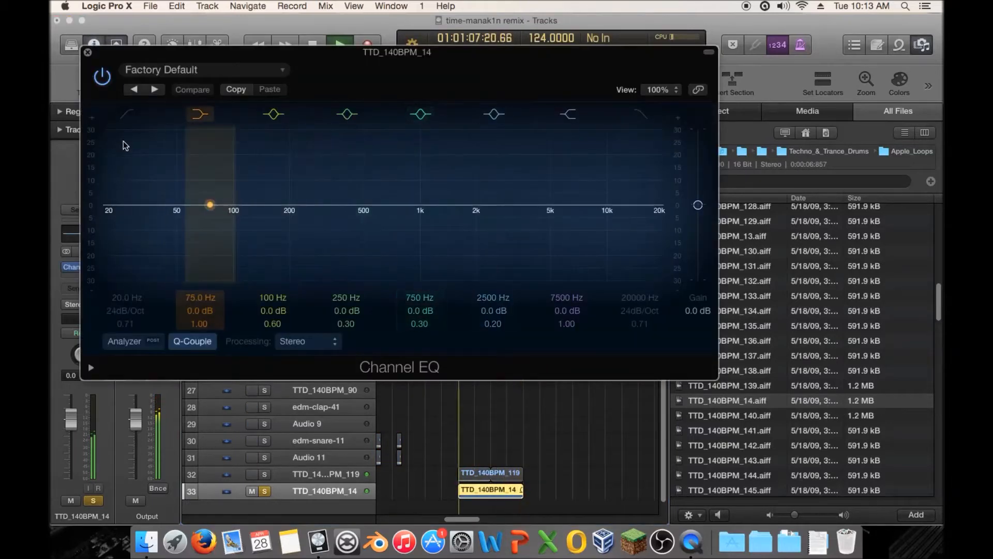
click(123, 114)
drag(130, 223, 336, 217)
click(88, 52)
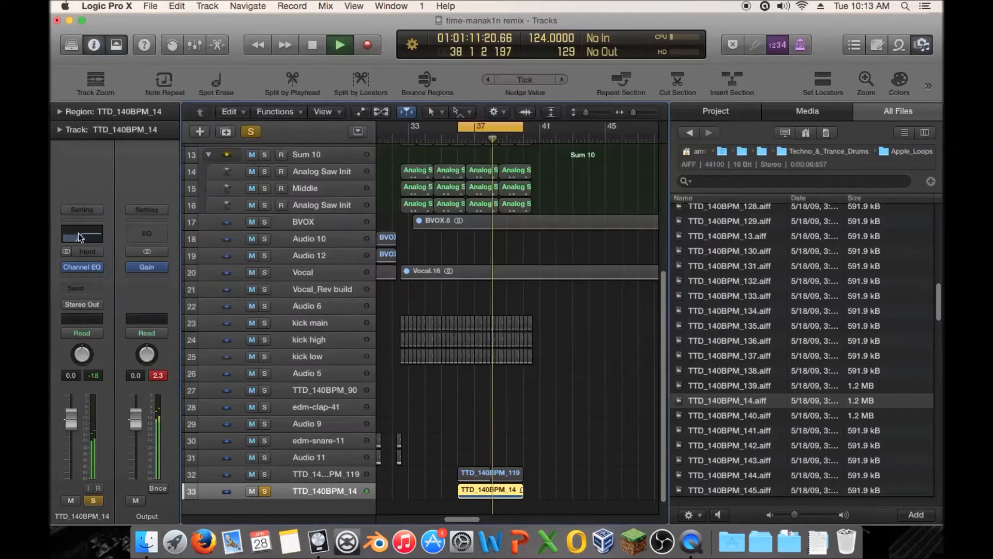
- Try a Phaser after the Channel EQ on the TTD_140BPM_14 track with the 8, 10 and 12 Stage Phaser presets
click(98, 278)
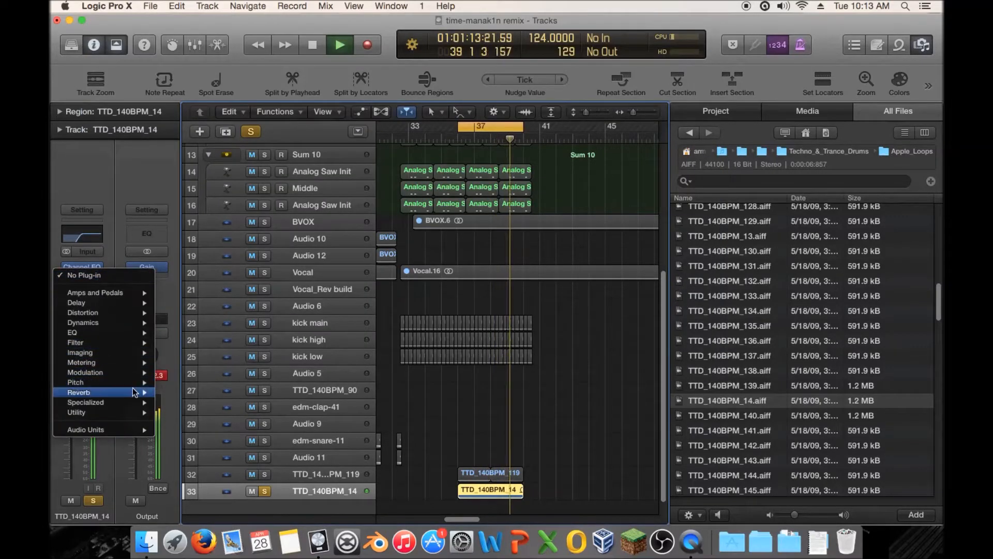
mouse_move(140, 373)
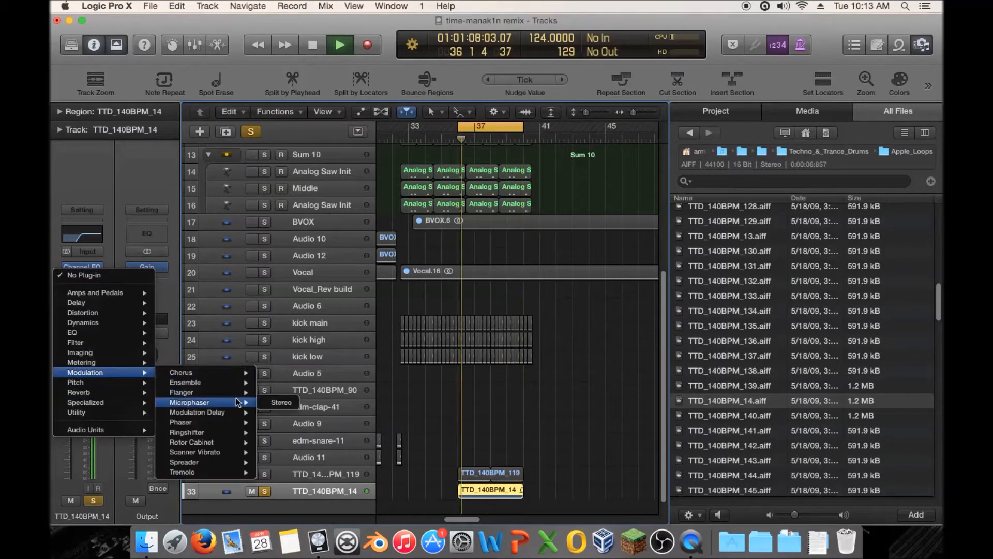
click(191, 279)
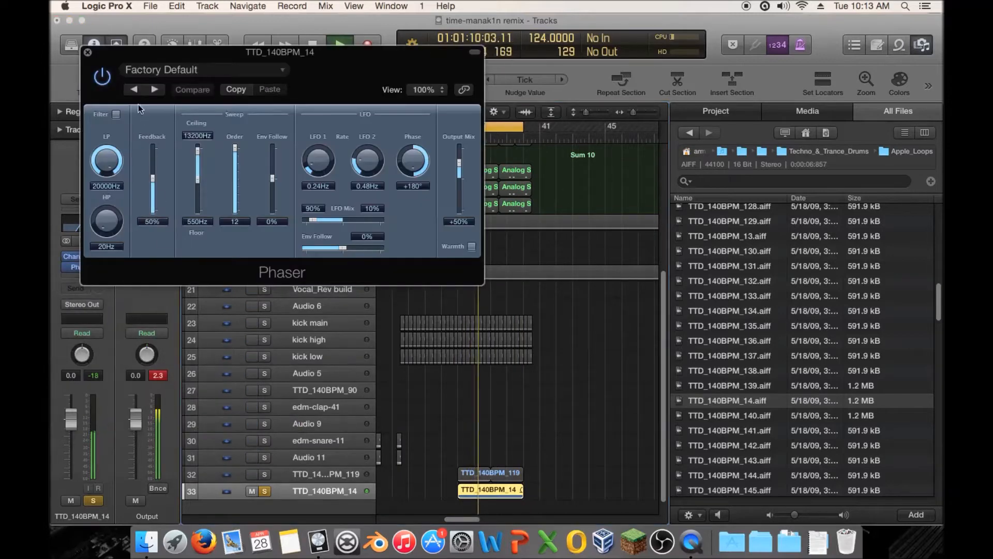
click(153, 91)
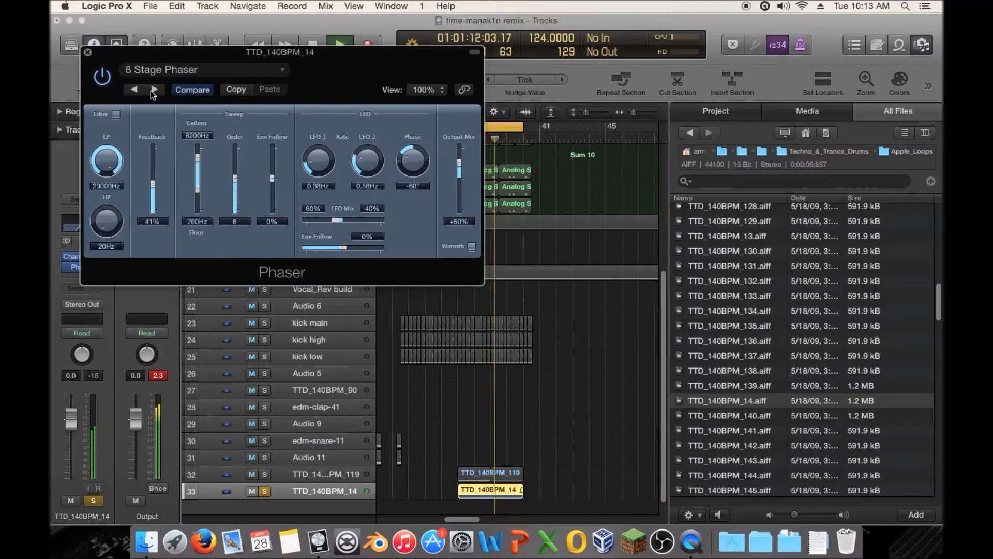
click(153, 90)
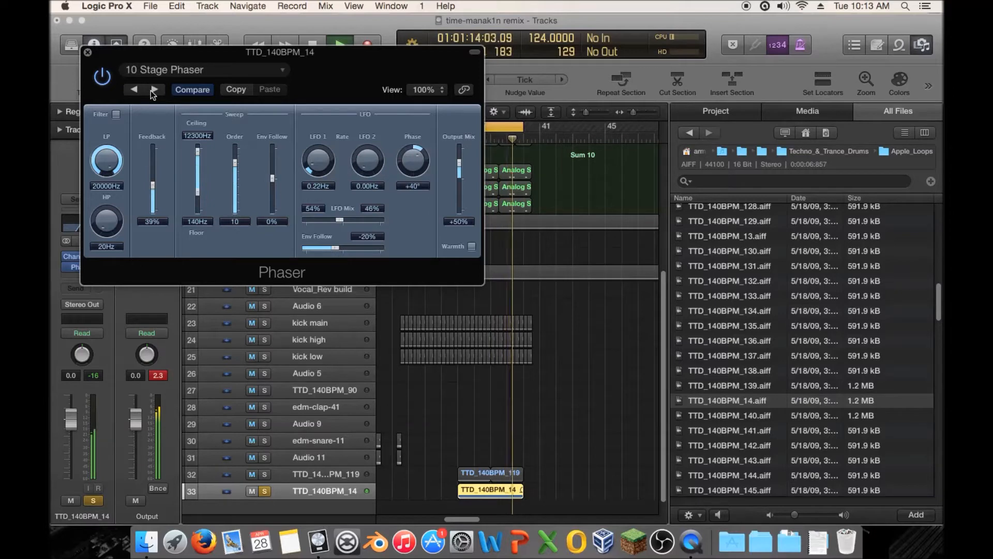
click(153, 90)
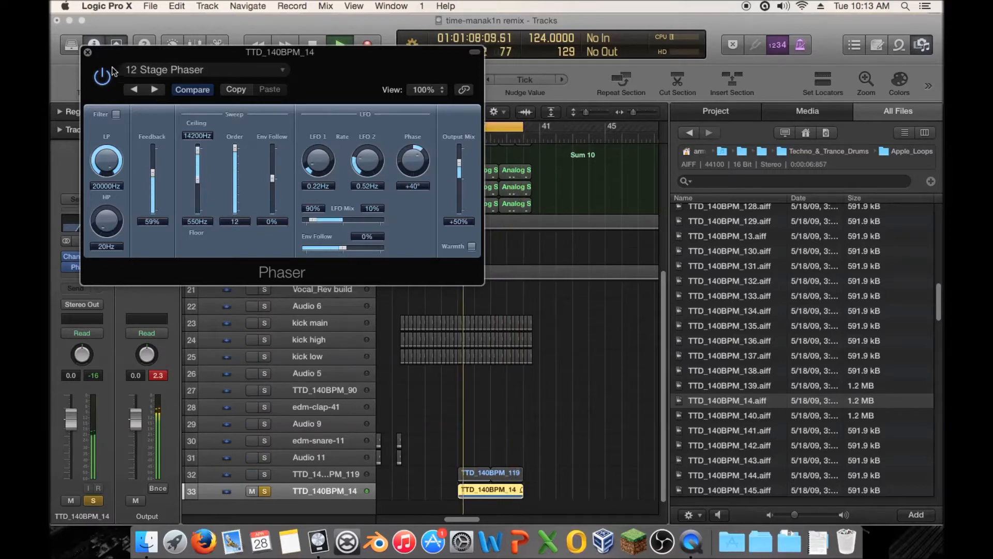
click(87, 52)
- Replace the Phaser on the TTD_140BPM_14 track with a Ringshifter
click(93, 267)
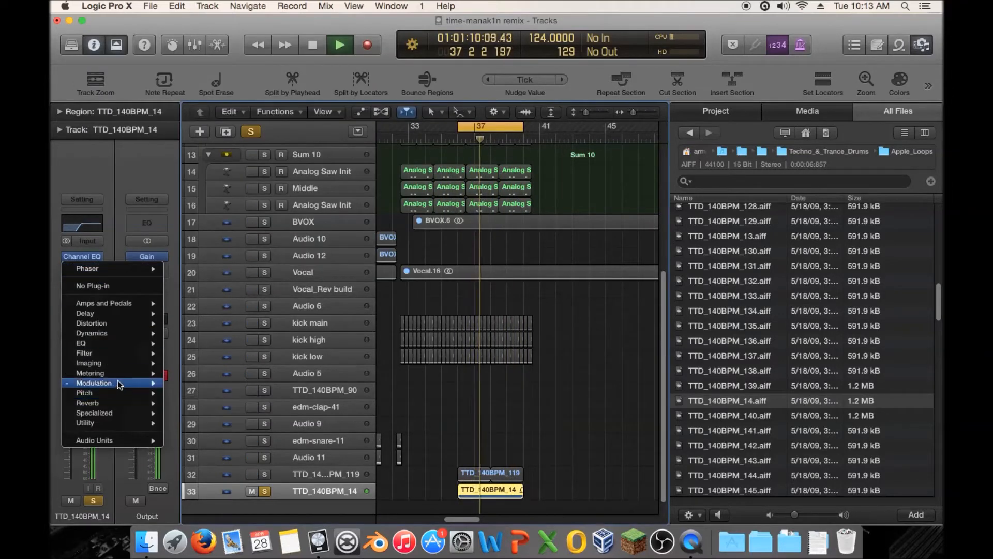
mouse_move(108, 392)
mouse_move(228, 441)
click(288, 444)
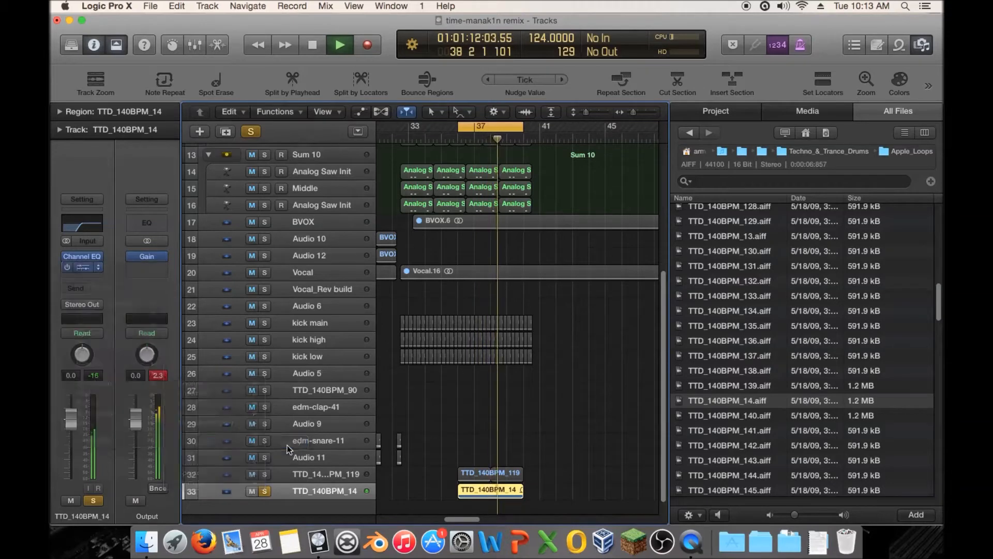
- Try the Ringshifter presets one after another from Groove Shadow 01 through to Crazy LFO
click(154, 90)
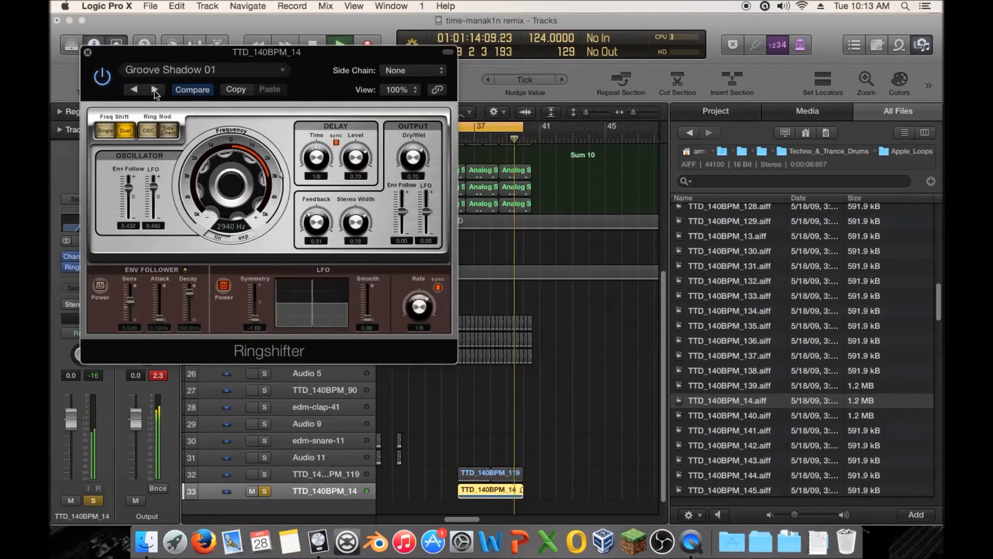
click(154, 90)
click(154, 90)
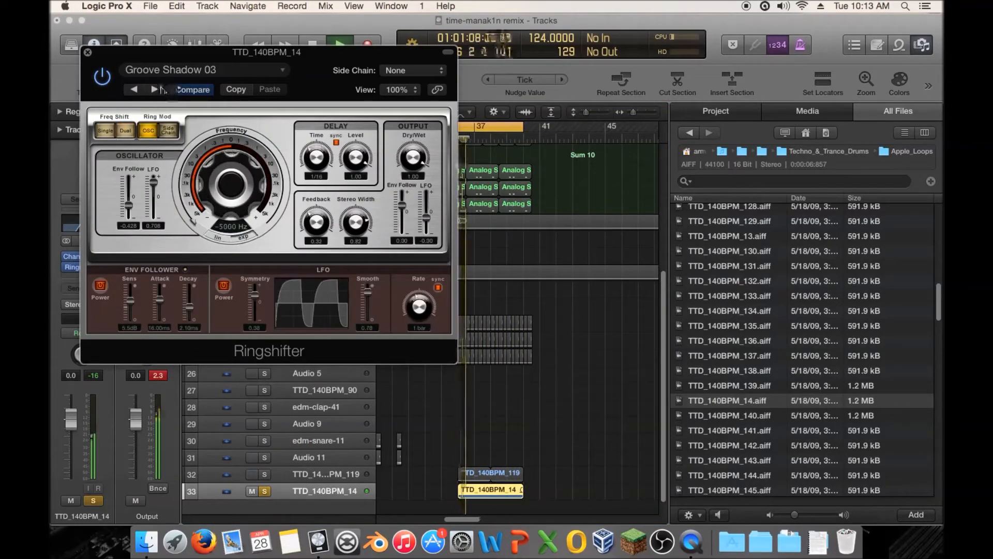
click(155, 90)
click(155, 90)
click(160, 89)
click(160, 89)
click(160, 89)
click(160, 89)
click(160, 89)
click(160, 89)
click(160, 89)
click(160, 88)
- Recall the Ringshifter's default setting and close the plug-in
click(181, 72)
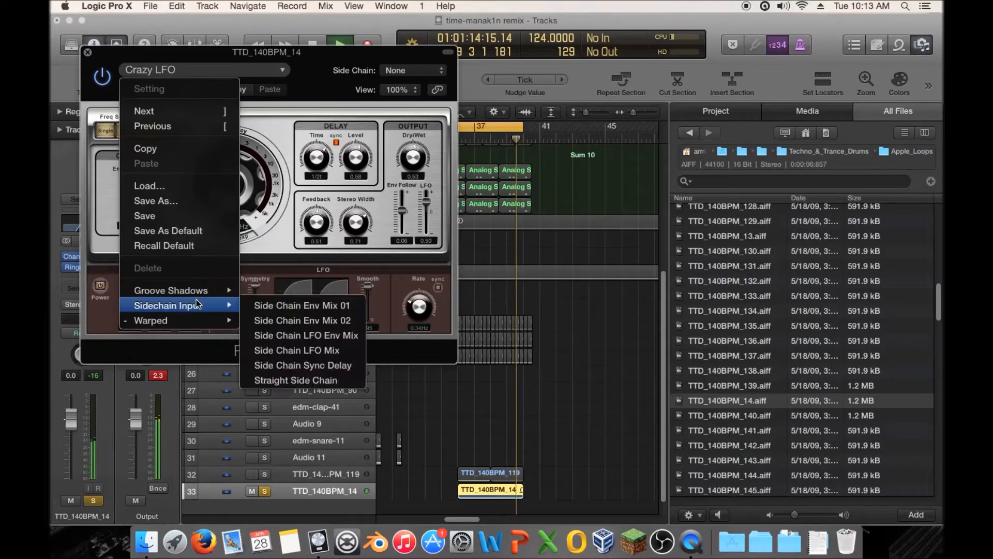
click(185, 245)
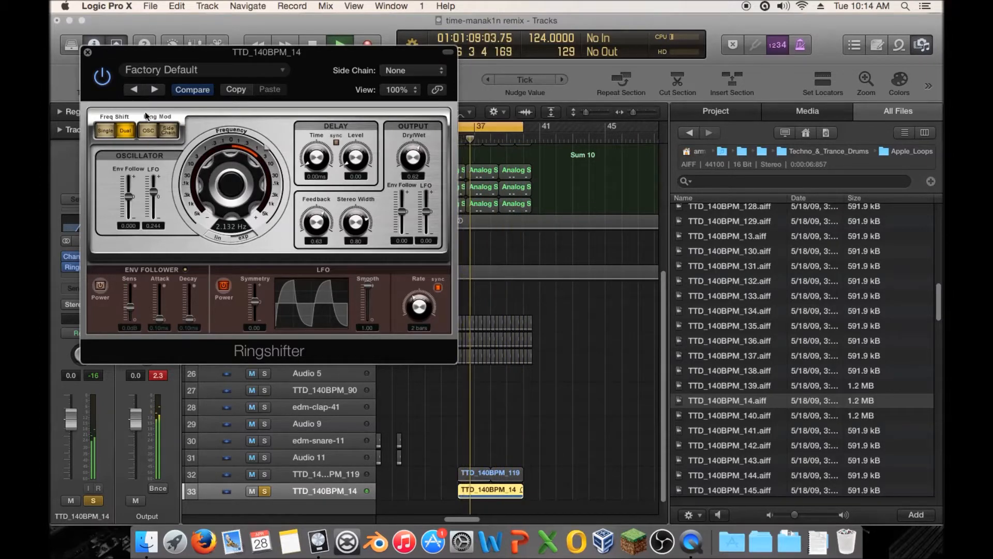
click(88, 52)
- Send the TTD_140BPM_14 track to Bus 2 at about -17.0 dB, and unsolo it with its volume lowered to about -6.2 dB
click(82, 286)
click(78, 294)
click(78, 294)
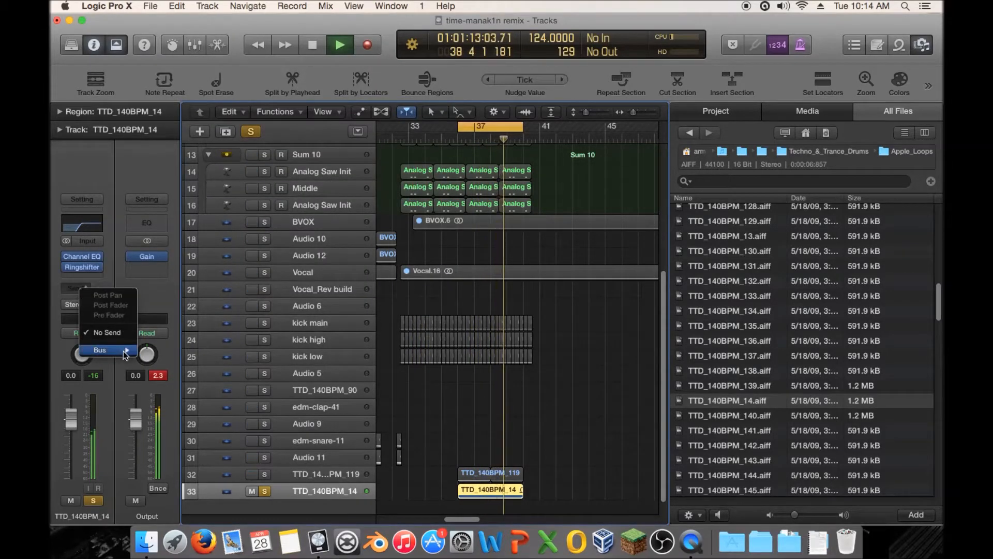
mouse_move(103, 350)
click(207, 315)
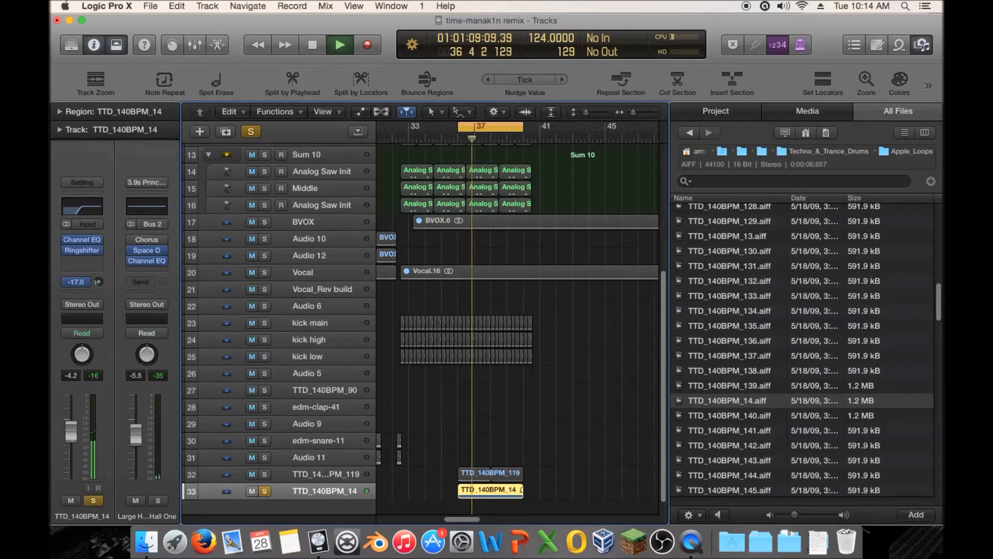
click(94, 500)
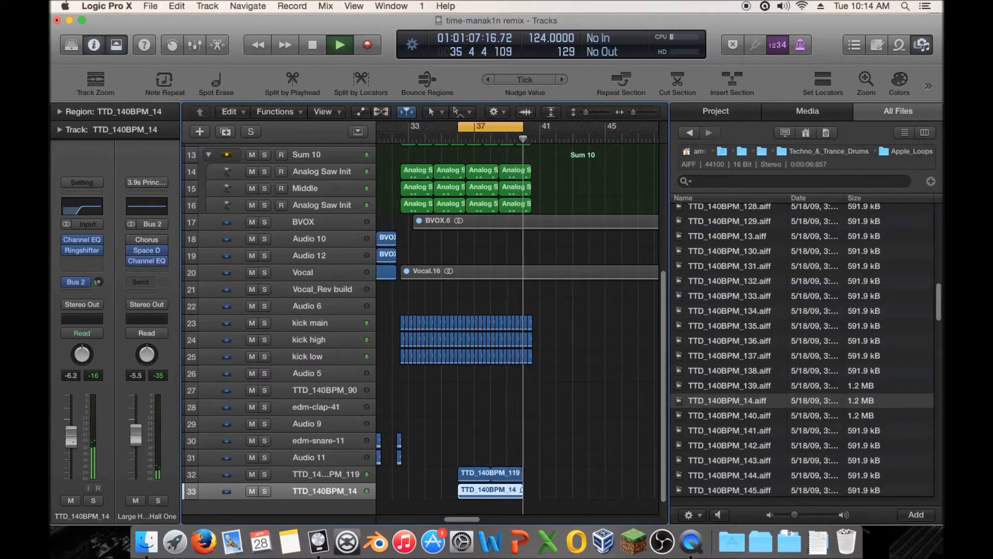
- In the TTD_140BPM_119 track's Channel EQ, switch off the 7400 Hz band and raise the output gain to +3.0 dB
click(254, 476)
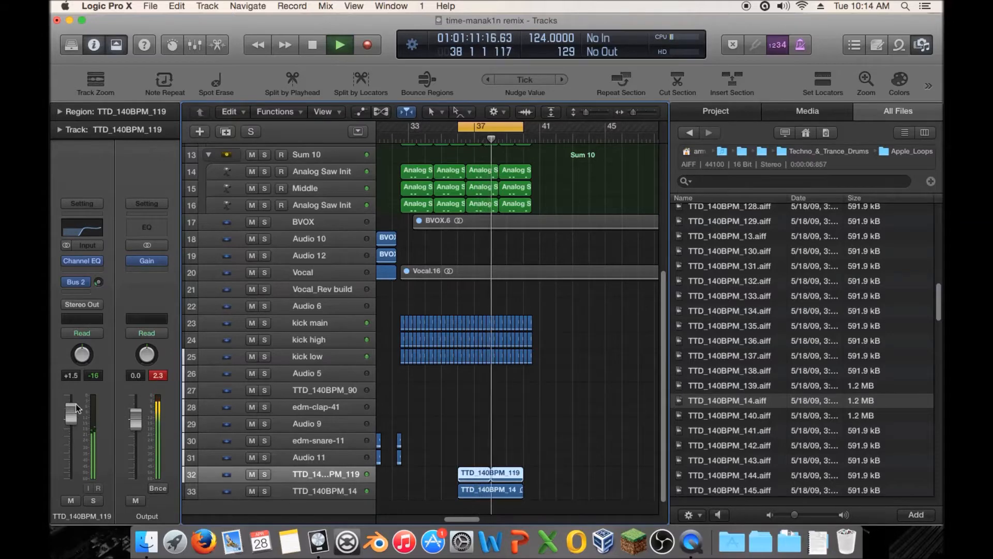
click(78, 258)
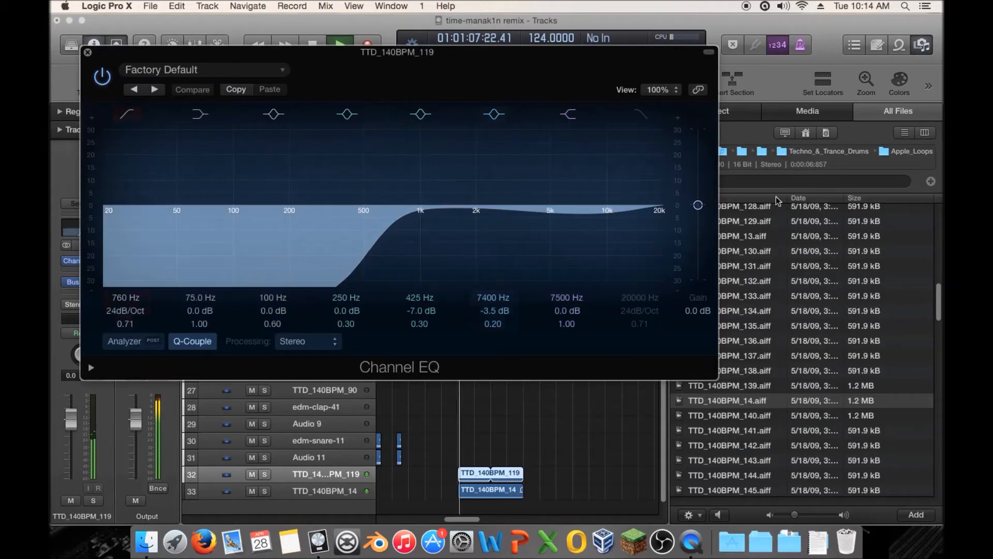
drag(698, 204, 697, 200)
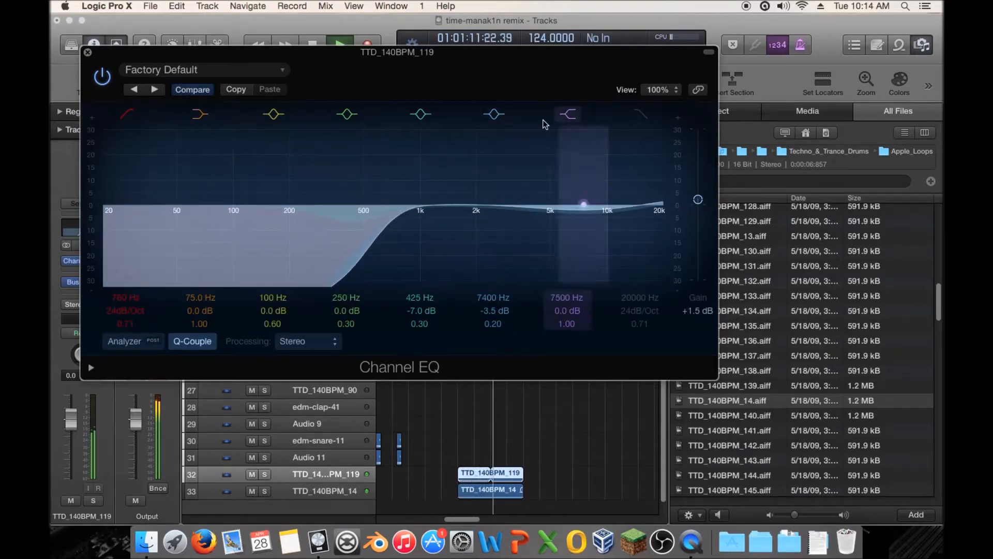
click(494, 114)
drag(698, 200, 698, 195)
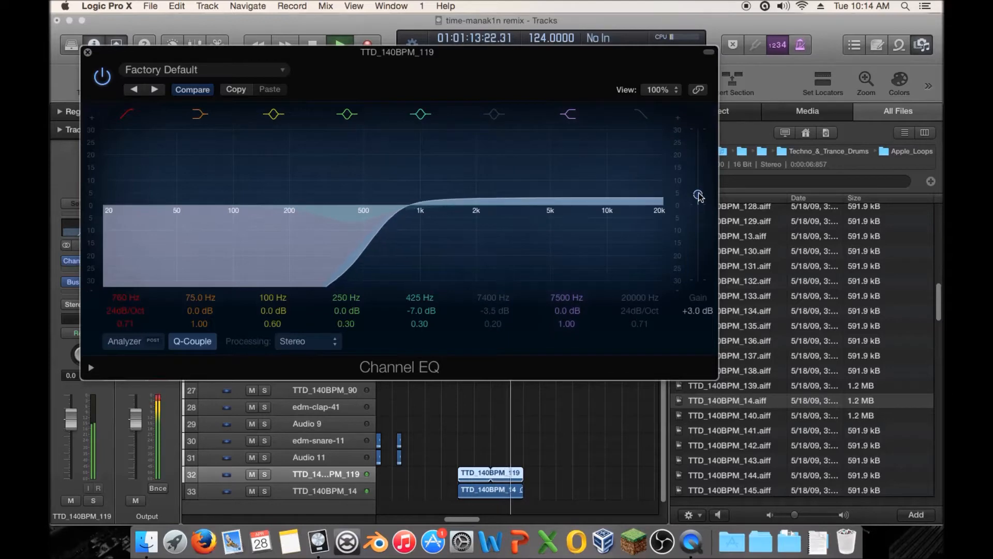
- Switch the 7400 Hz band back on at -2.0 dB with Q 0.41, lower the output gain to +1.5 dB, and close the Channel EQ
click(538, 205)
drag(568, 222, 568, 218)
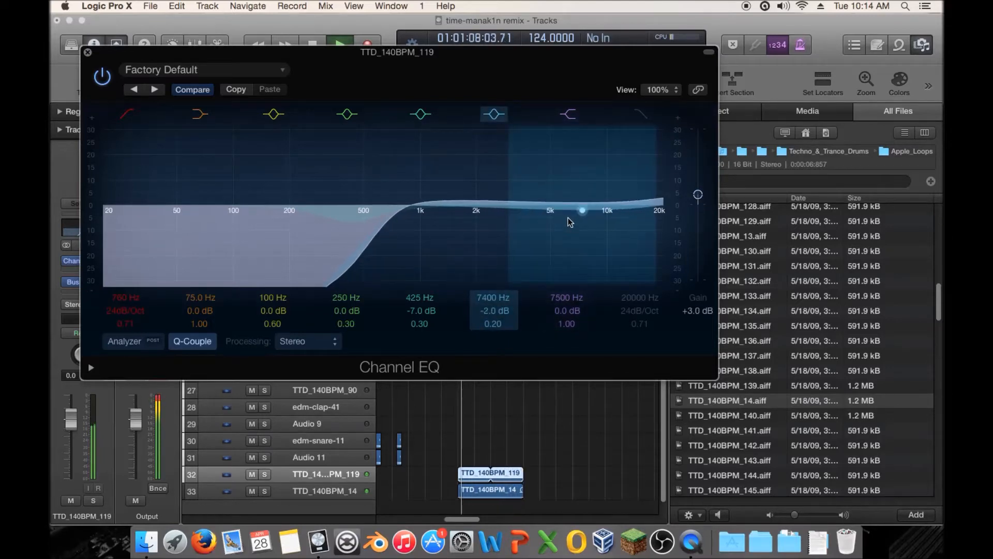
mouse_move(507, 215)
mouse_down()
mouse_move(524, 215)
mouse_move(516, 216)
mouse_up()
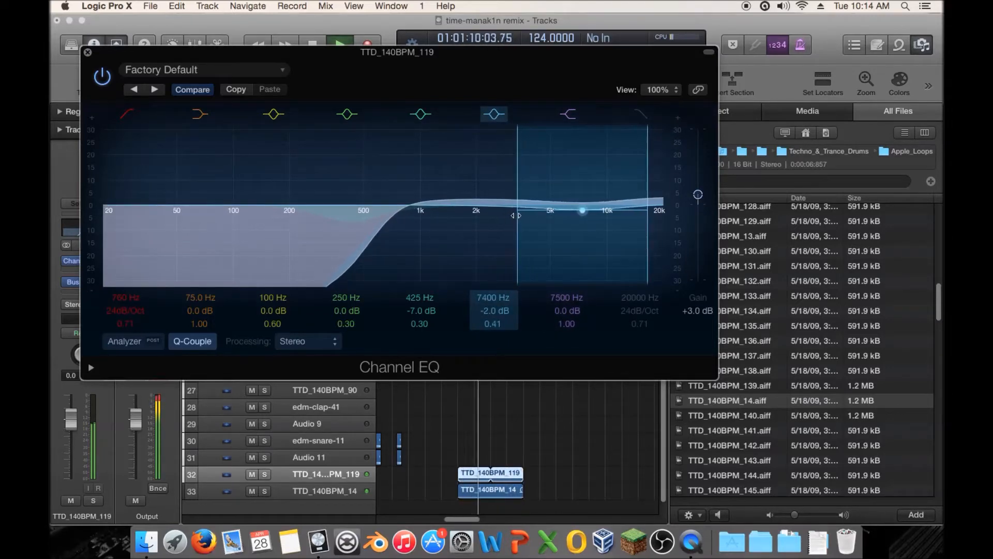
drag(698, 195, 698, 201)
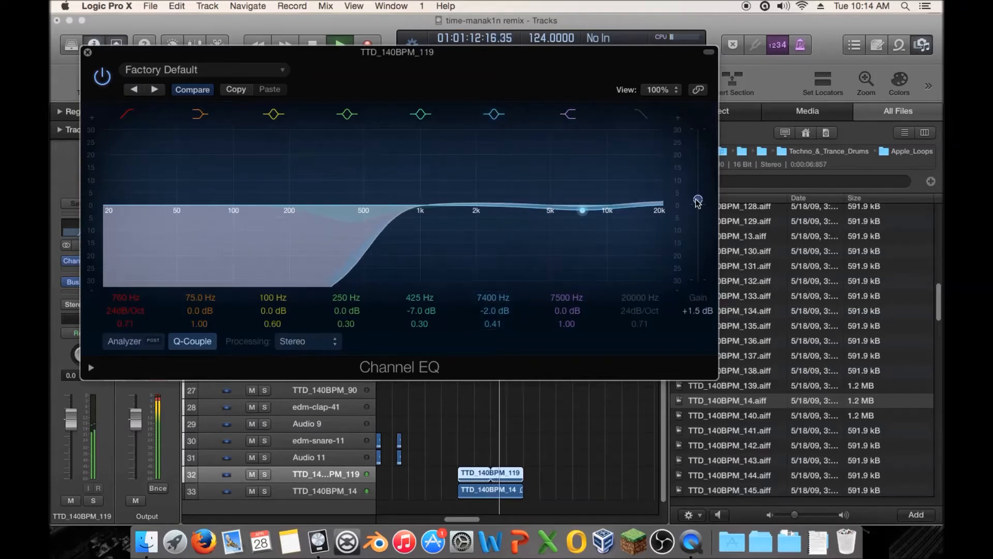
click(87, 52)
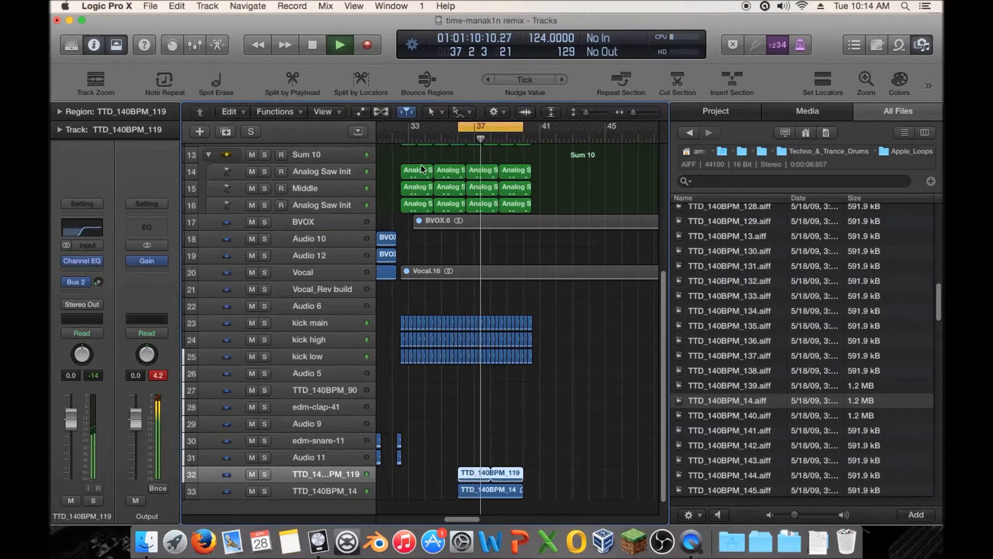
- Move the TTD_140BPM_119 and TTD_140BPM_14 regions about half a bar later so they start with the drop's third set of synth regions
click(381, 138)
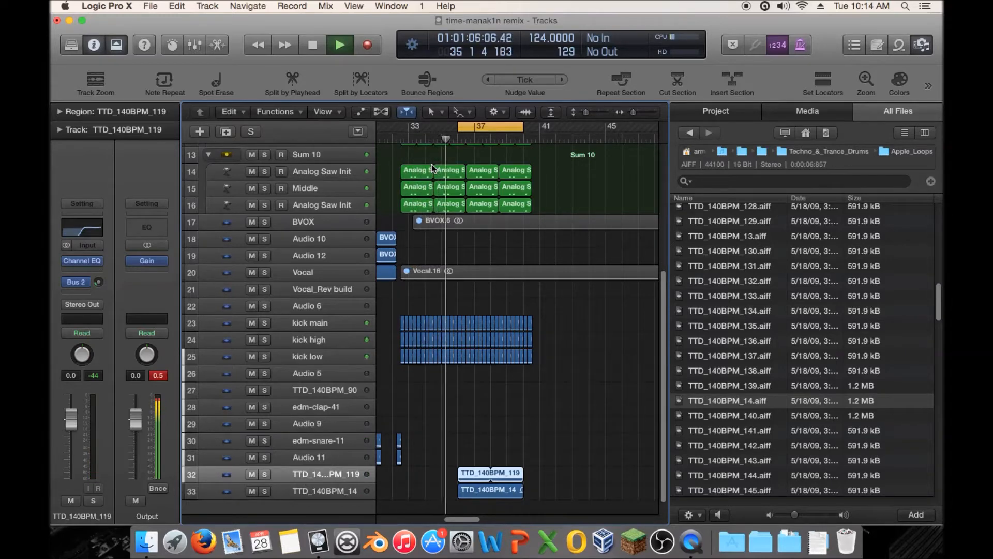
key(space)
drag(595, 403, 476, 488)
click(404, 138)
key(space)
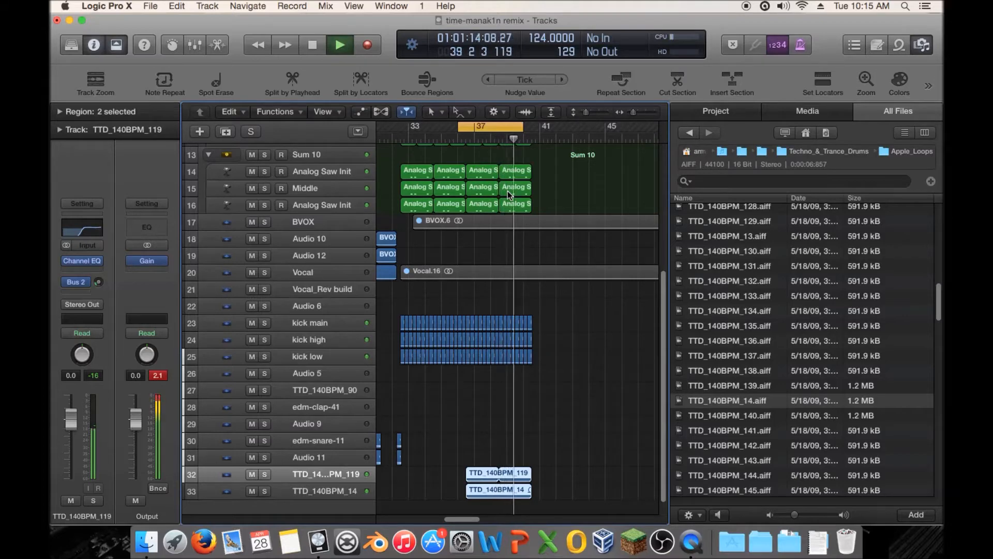
- Shift the start and end of the cycle range about half a bar later to span the two drum loop regions
key(space)
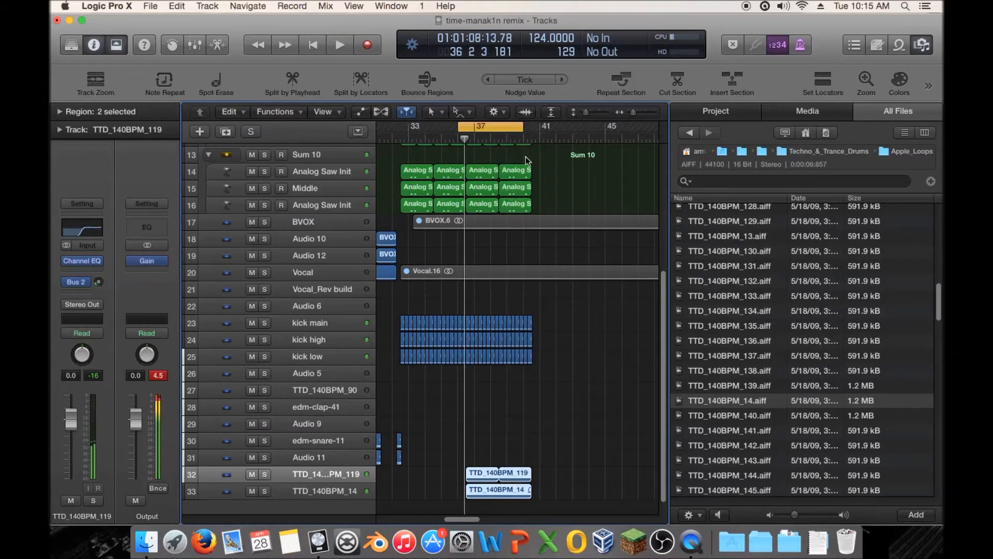
drag(521, 127, 531, 138)
key(space)
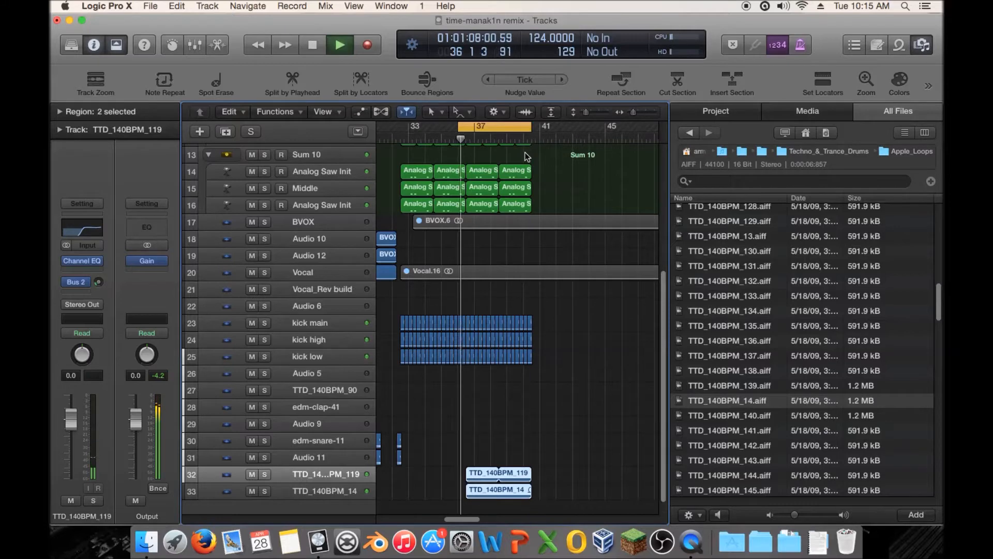
drag(459, 127, 468, 128)
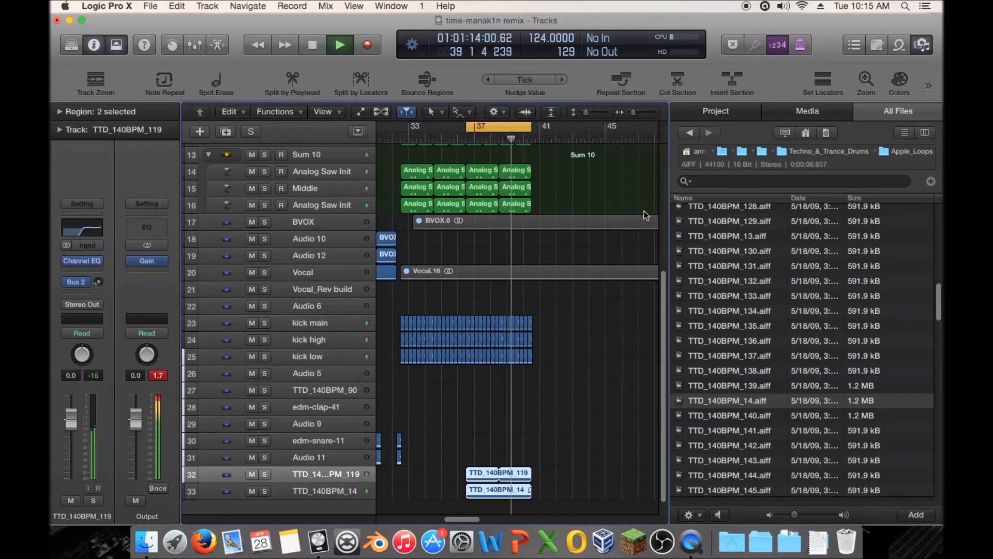
- Hide the file browser and shorten the second regions of both Sum 8 tracks to end at 36 2 1
click(924, 38)
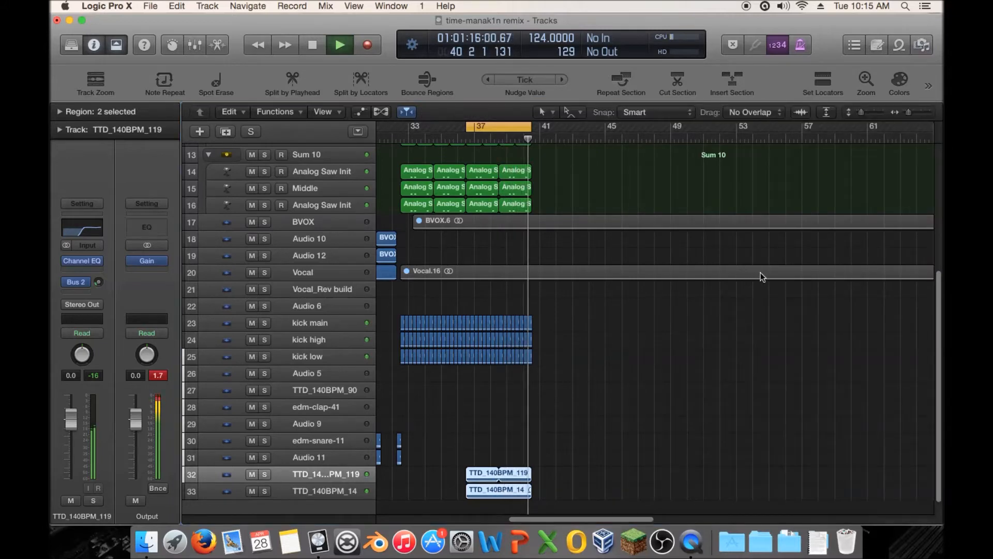
key(space)
scroll(641, 310, down, 1)
scroll(630, 306, up, 1)
click(453, 139)
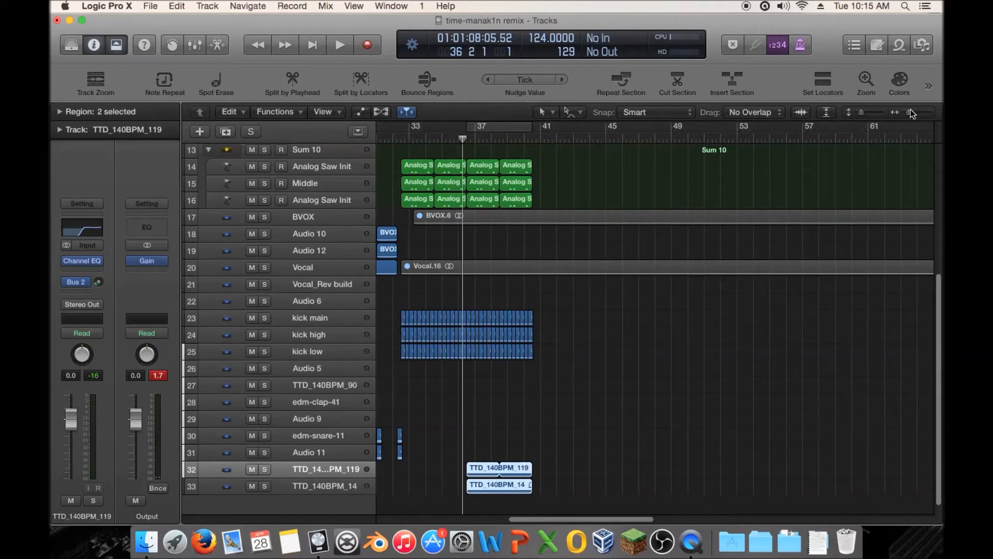
drag(910, 112, 914, 111)
scroll(710, 188, left, 3)
scroll(527, 194, up, 5)
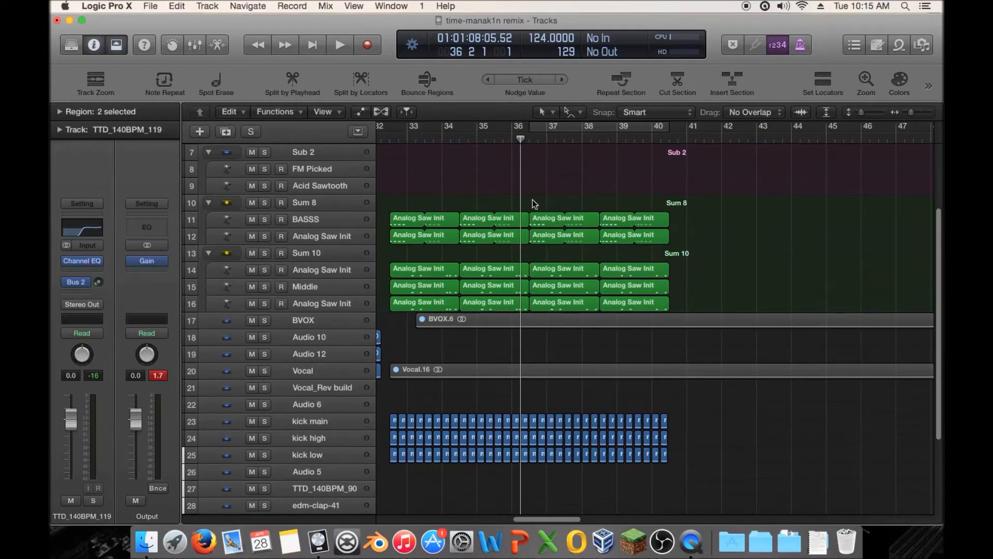
drag(520, 200, 528, 304)
click(495, 203)
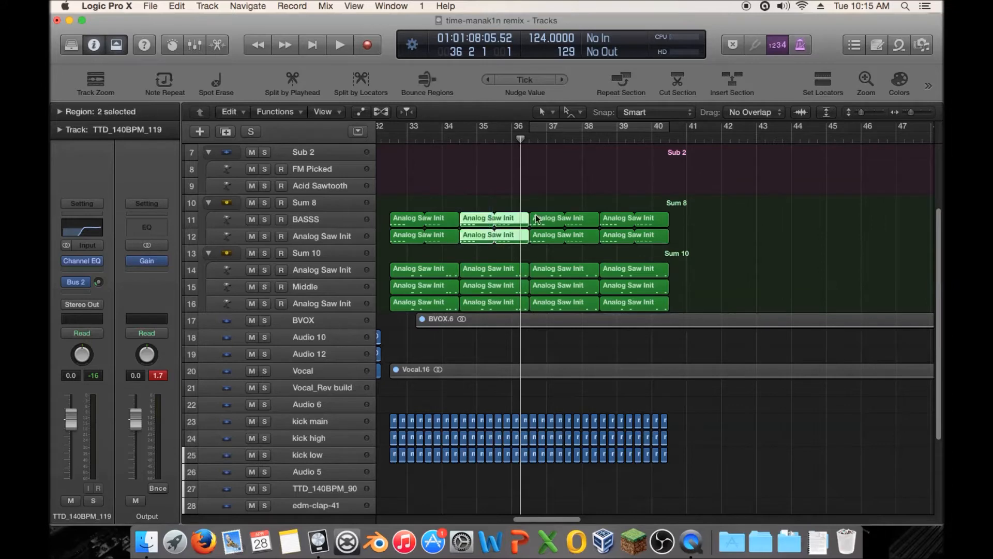
drag(529, 215, 520, 216)
click(505, 253)
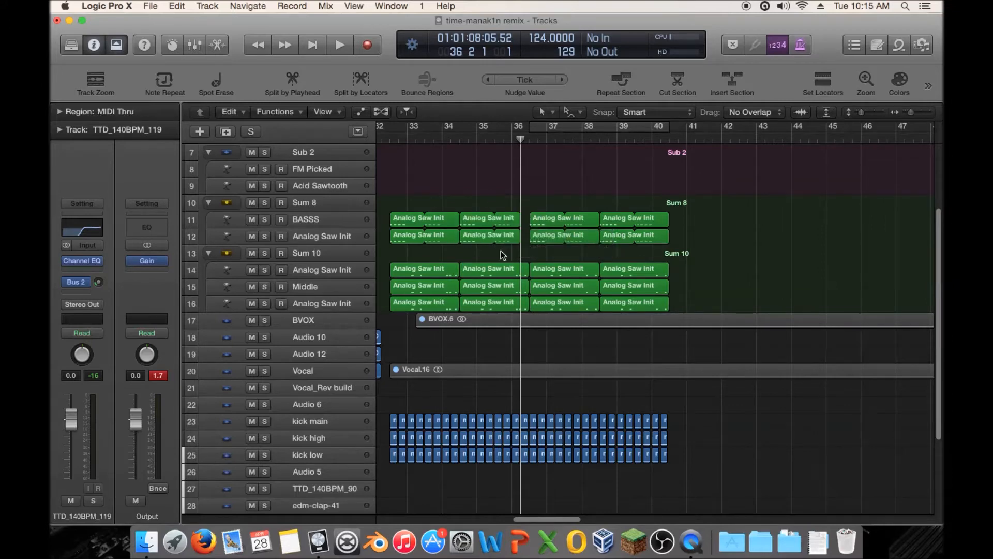
- Shorten the second regions of the three Sum 10 tracks to end at 36 2 1 and play back the gap
drag(505, 252, 521, 305)
click(385, 138)
key(space)
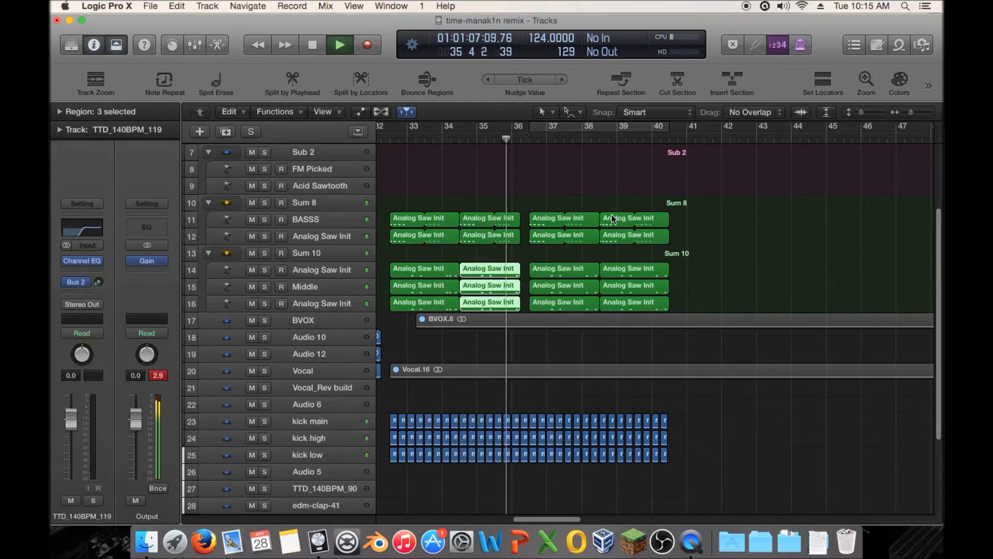
key(space)
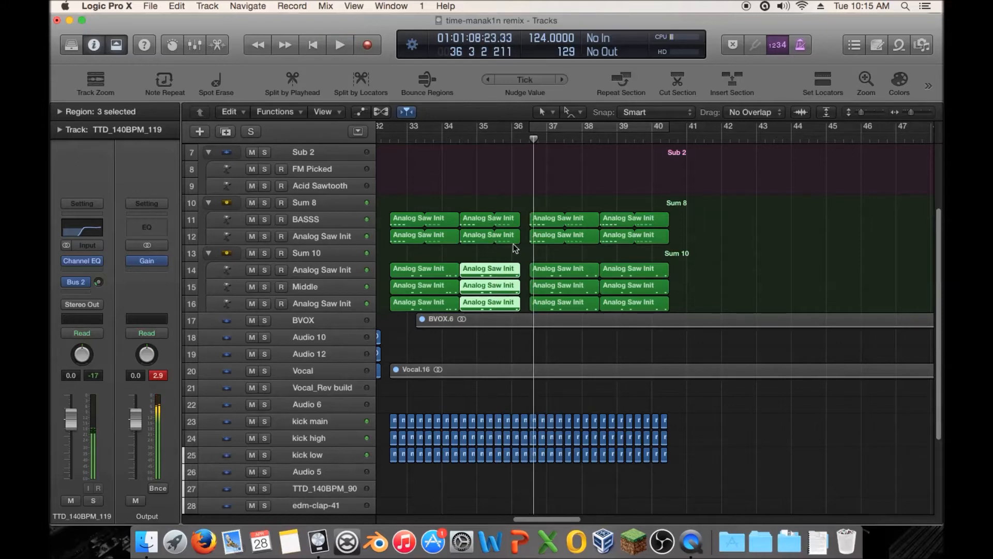
- Shorten the second regions of all Sum 8 and Sum 10 tracks further to end at bar 36, and play back the gap
click(498, 138)
key(space)
key(space)
drag(523, 214, 509, 234)
drag(523, 279, 509, 306)
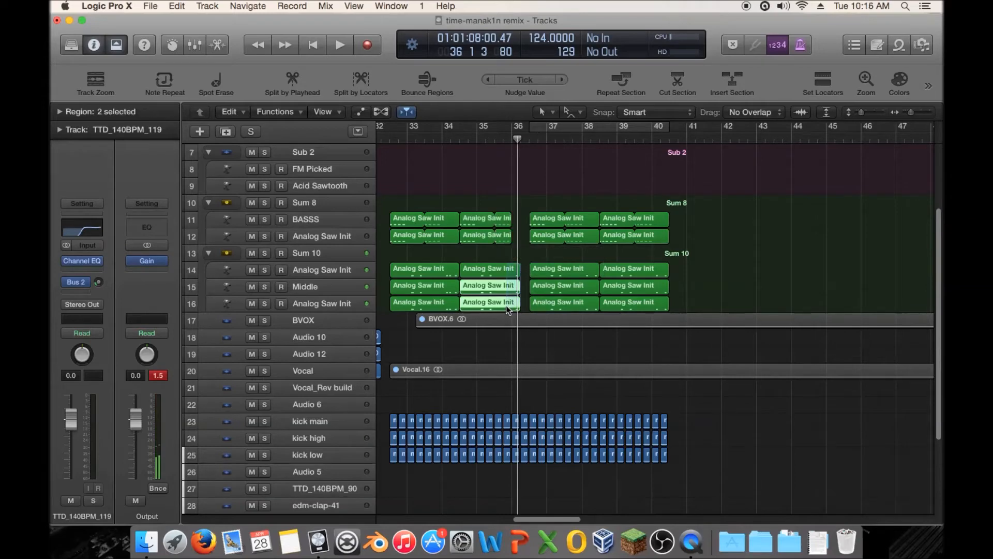
drag(530, 254, 510, 309)
click(492, 138)
key(space)
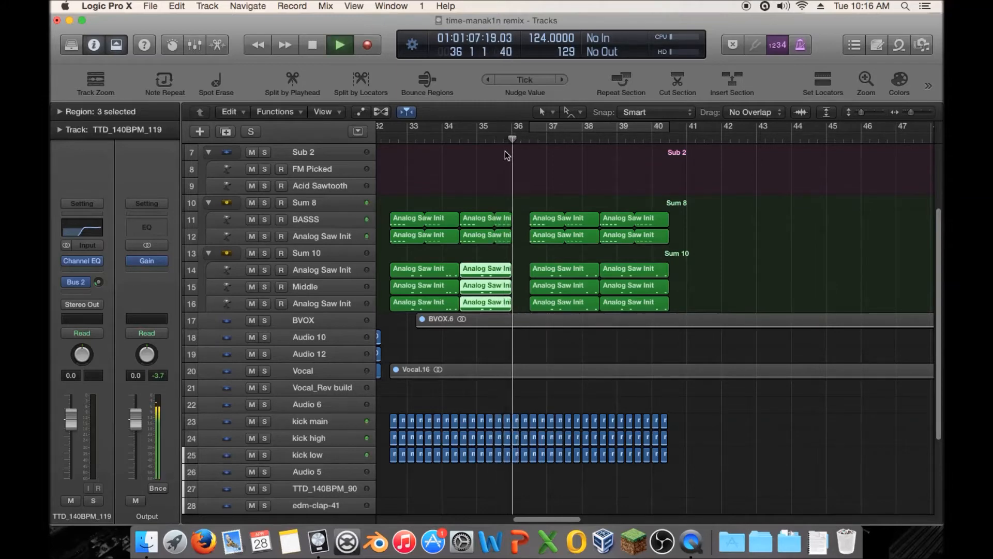
key(space)
click(509, 138)
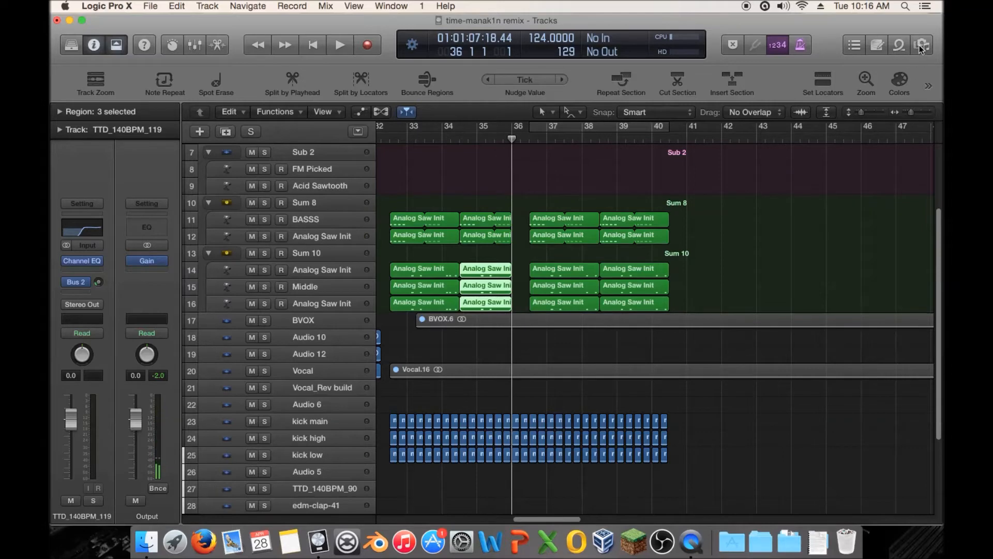
- Reopen the file browser and go to the perc-snares folder inside My Samples > Hardcore Drums
click(921, 45)
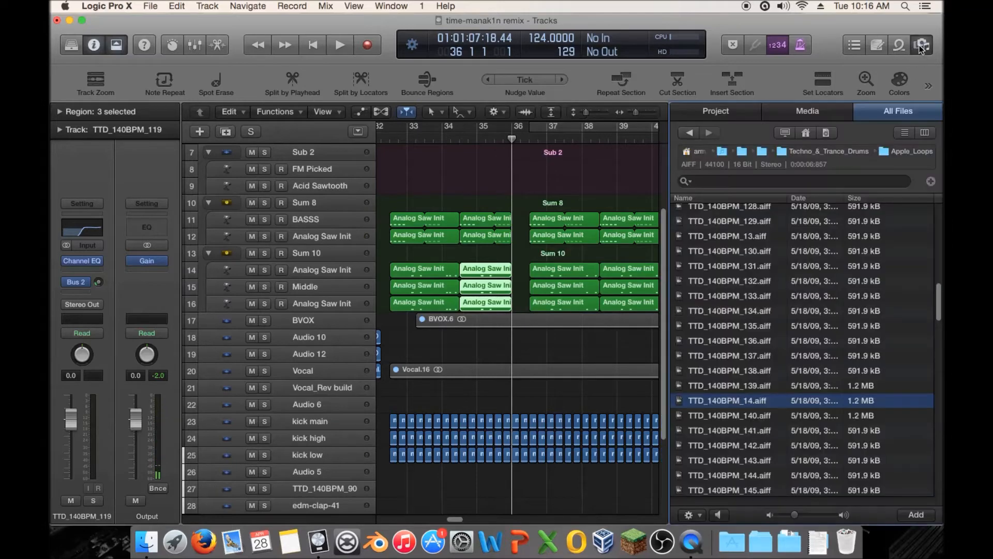
click(839, 150)
click(839, 153)
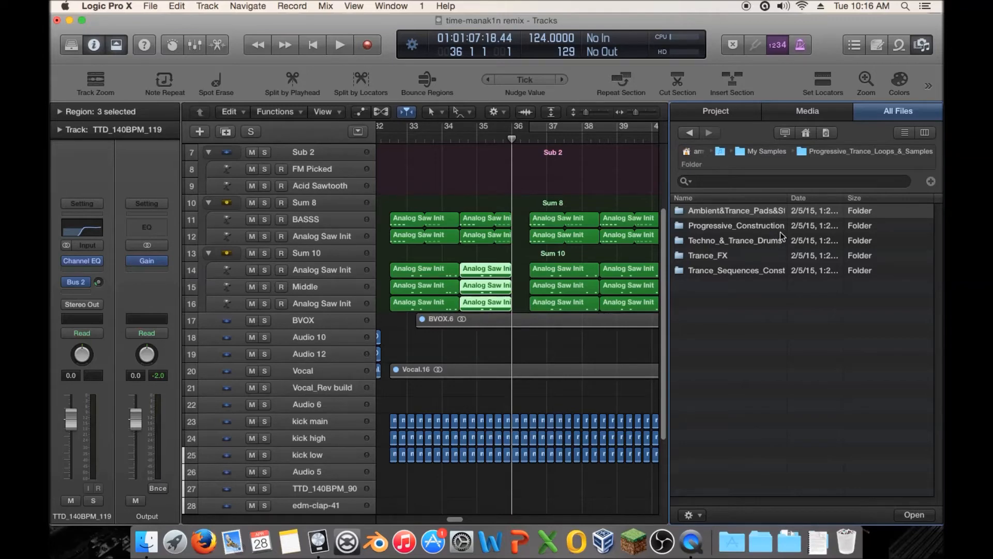
click(768, 152)
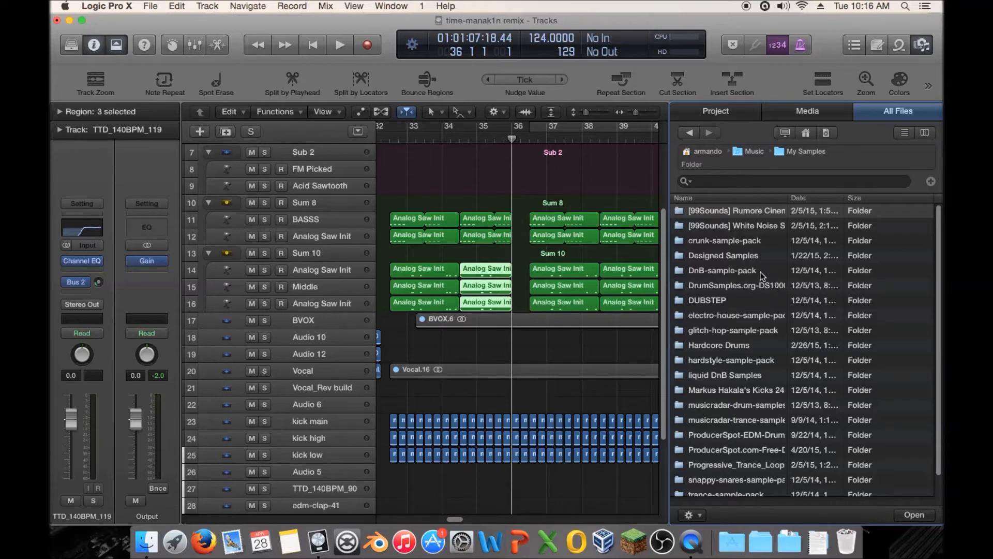
scroll(797, 341, down, 2)
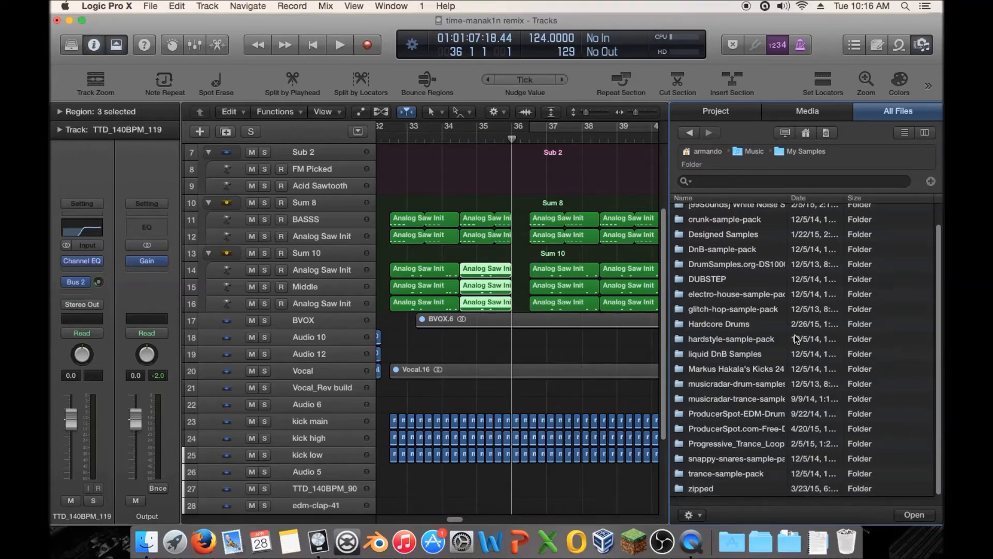
double_click(759, 325)
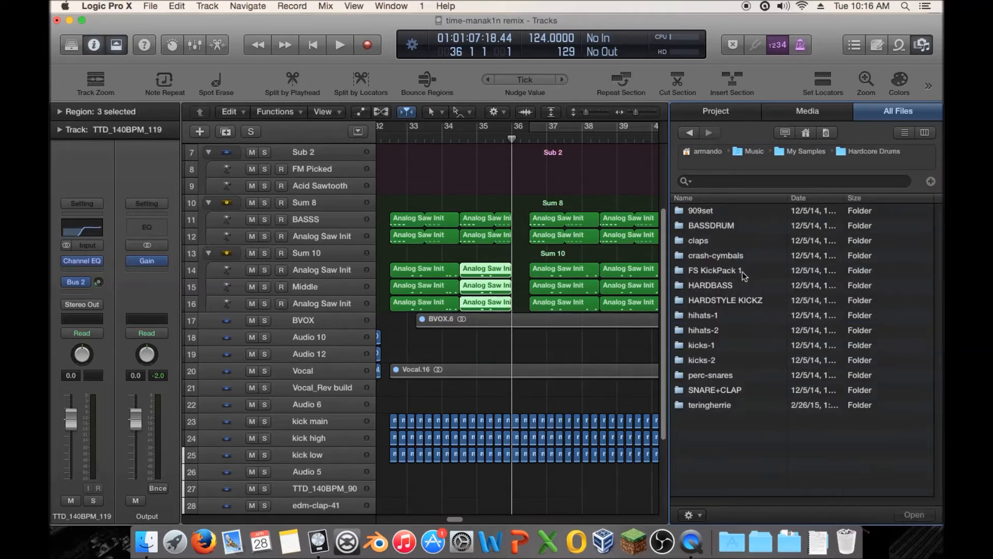
double_click(741, 377)
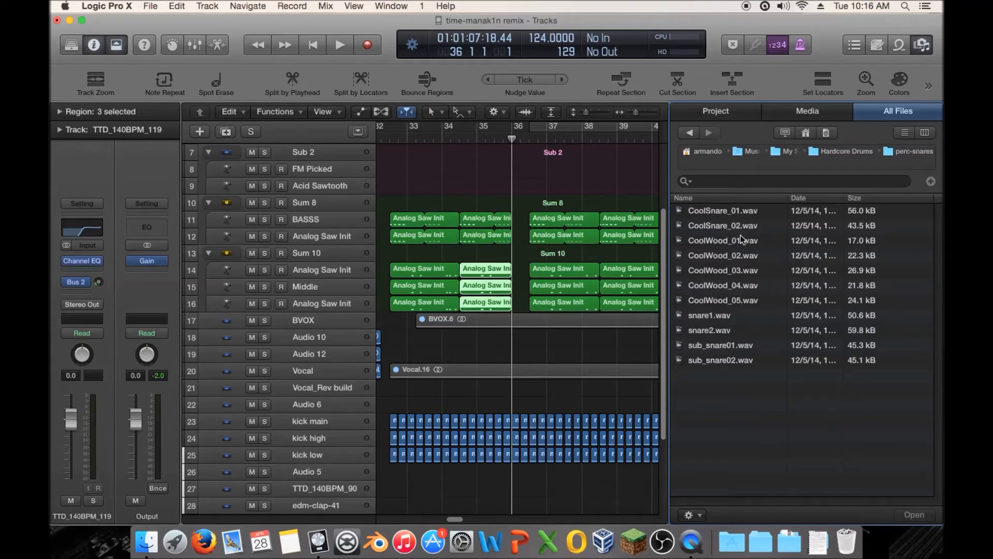
- Audition the percussion and snare samples one after another from CoolWood_01.wav down to sub_snare02.wav
click(740, 239)
key(Down)
key(Down)
key(Down)
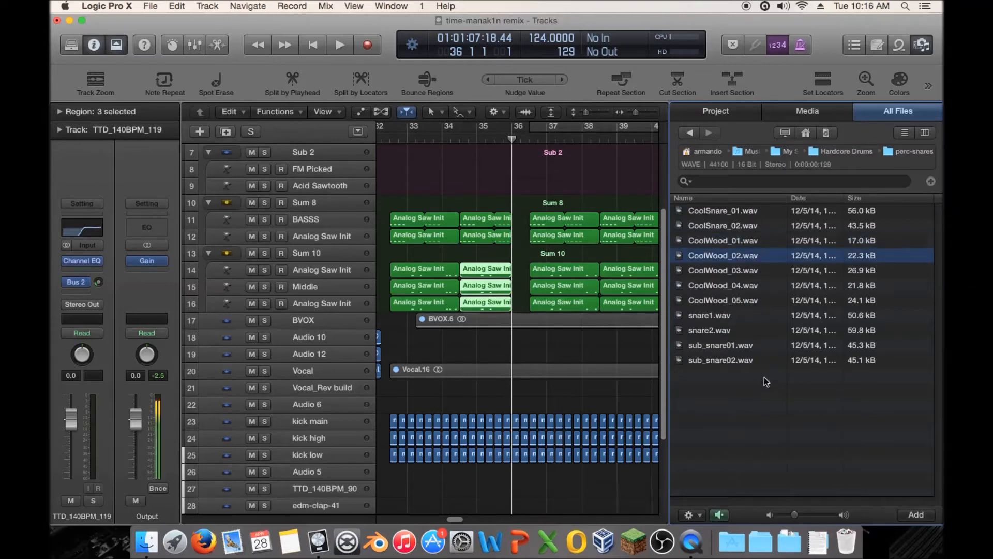
key(Down)
key(Down)
key(Down)
key(Down)
key(Down)
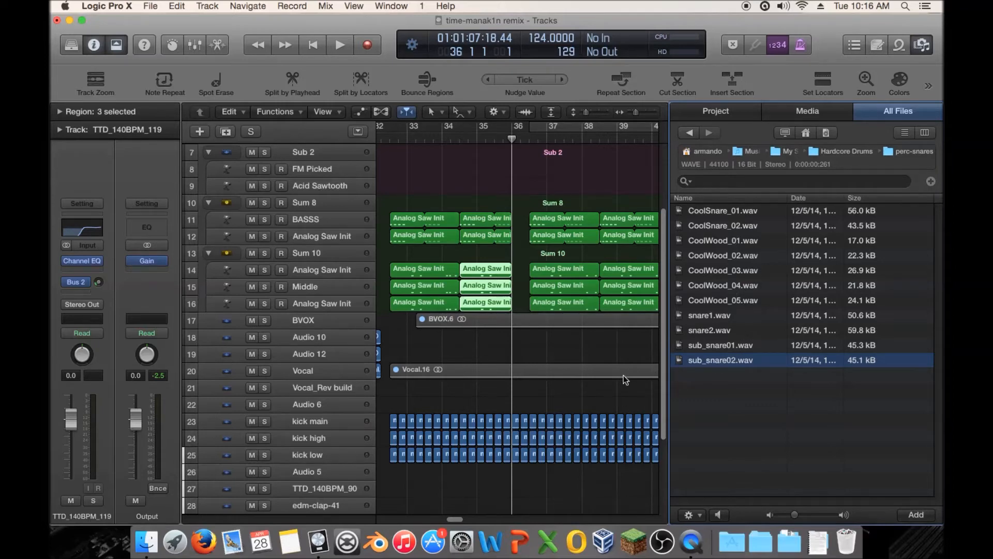
- Play back the gap, then add sub_snare01.wav and sub_snare02.wav at 36 1 1 on new tracks below the TTD_140BPM_14 track
scroll(623, 375, down, 7)
click(477, 138)
key(space)
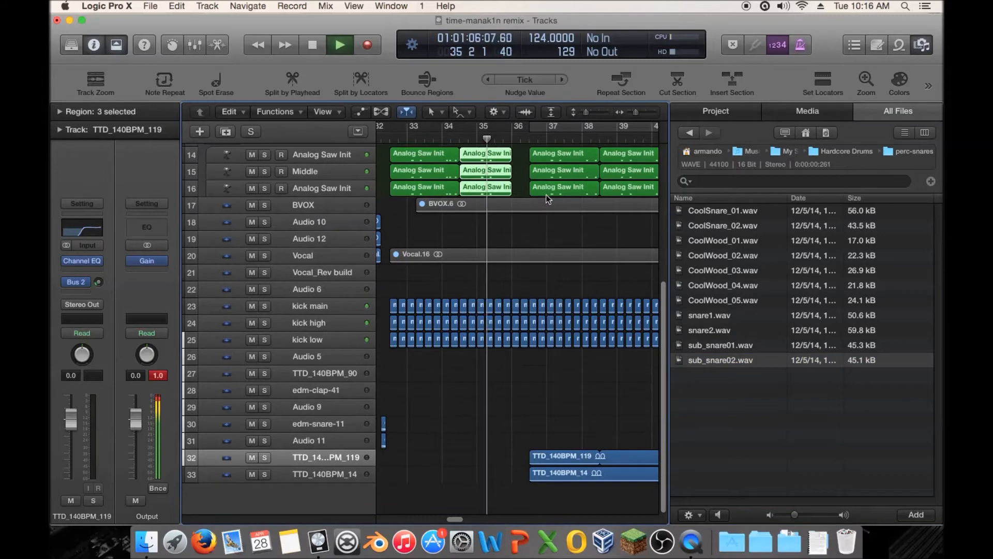
key(space)
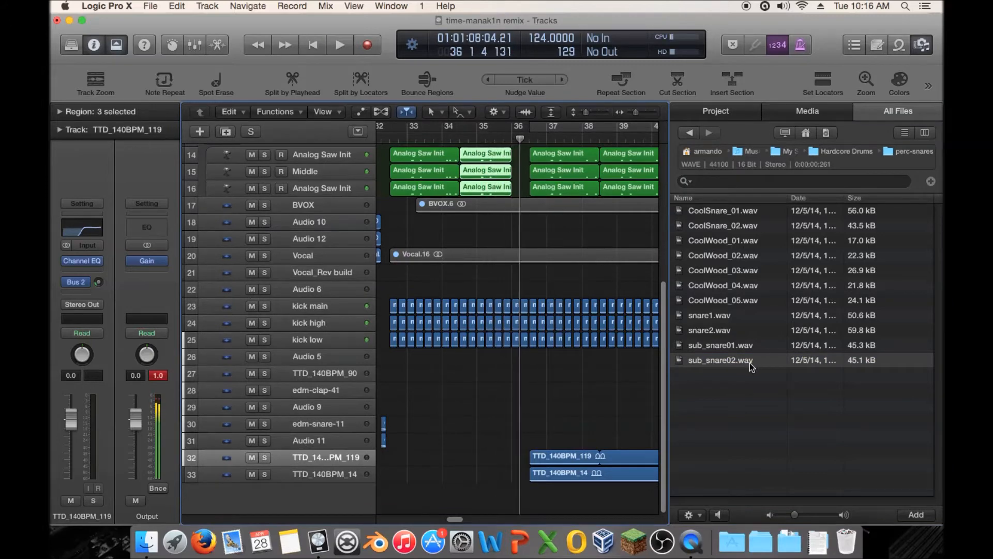
click(738, 357)
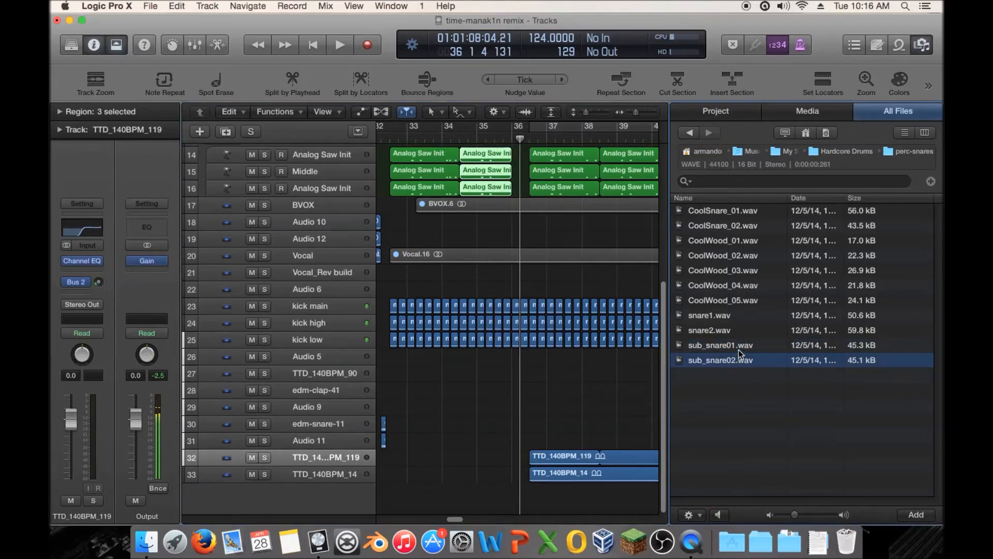
drag(730, 371, 530, 498)
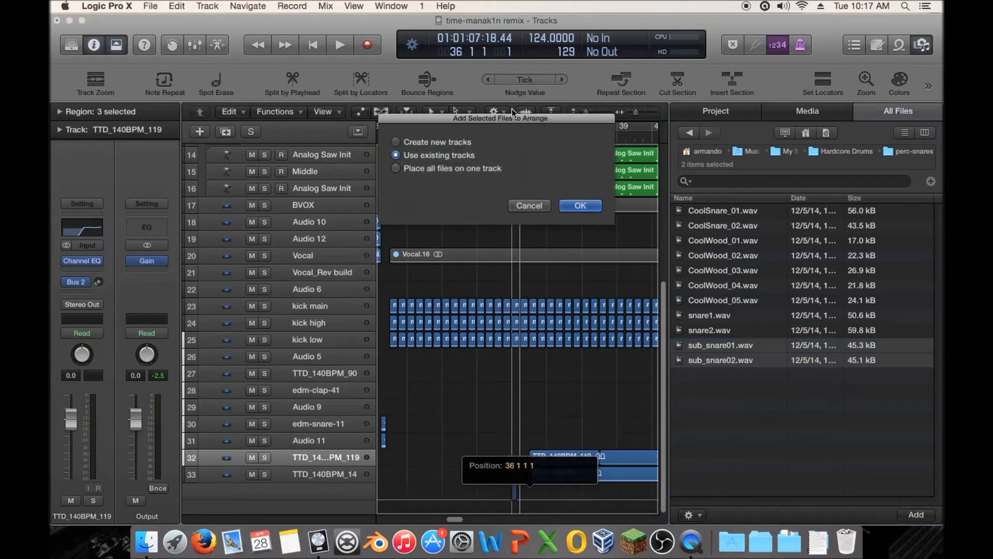
click(429, 141)
click(584, 206)
click(550, 462)
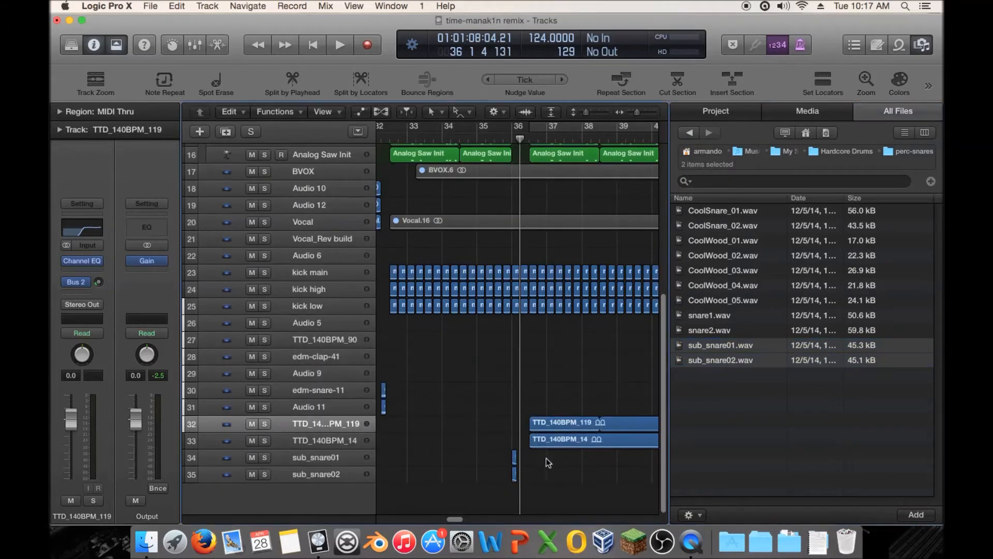
- Solo the sub_snare02 track, play it back, and select the track
key(space)
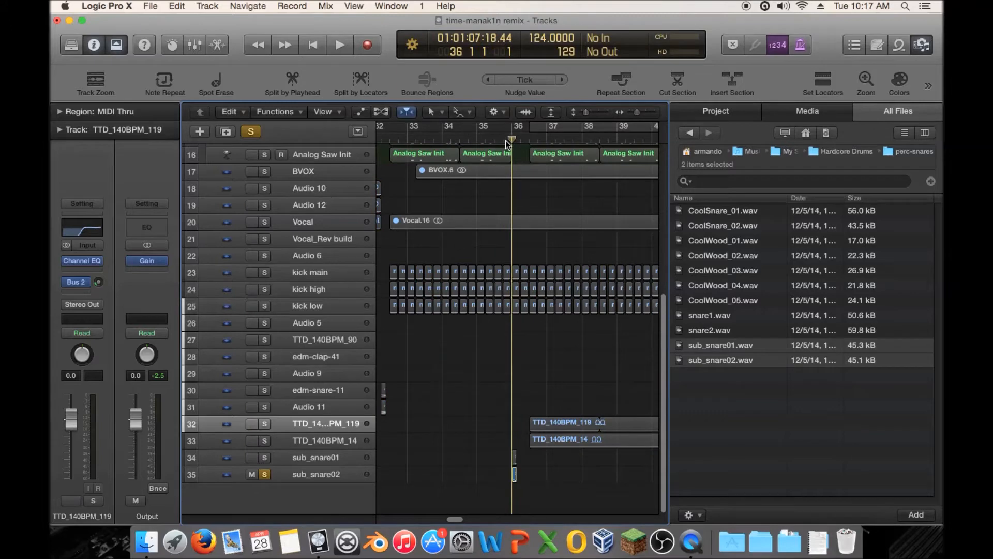
click(264, 474)
click(305, 474)
- Set the region gain of both the sub_snare01 and sub_snare02 regions to -14 dB
click(60, 111)
drag(534, 474, 448, 442)
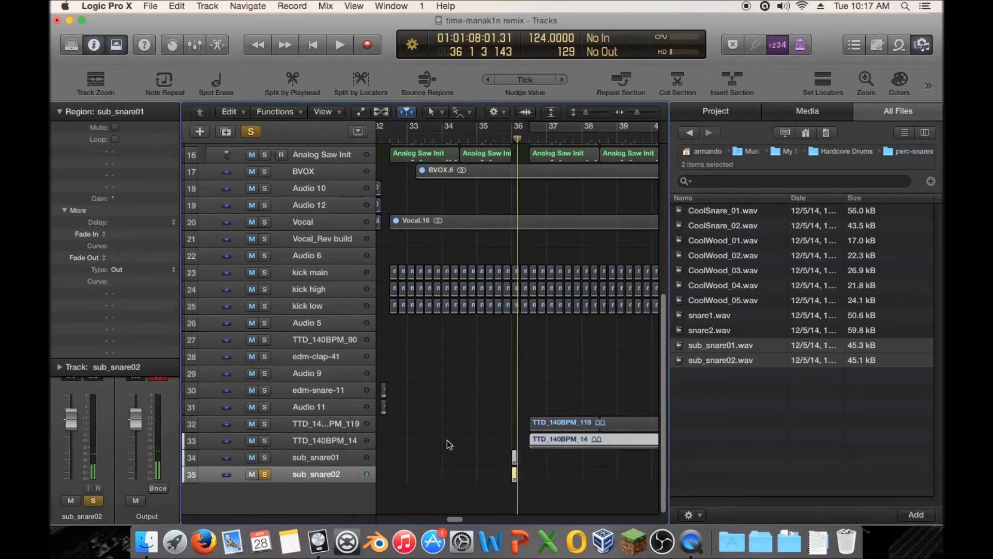
drag(567, 478, 476, 458)
double_click(123, 195)
text(-14)
key(Return)
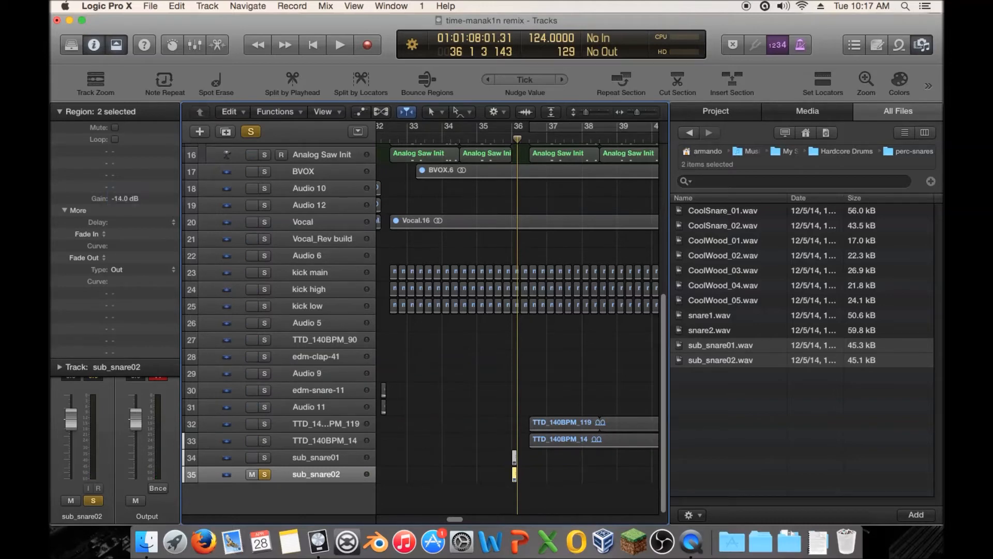
- Move the sub_snare01 region one beat later, unsolo the sub_snare02 track, and play back the gap
click(59, 111)
click(522, 456)
drag(519, 457, 527, 458)
click(264, 473)
click(510, 137)
key(space)
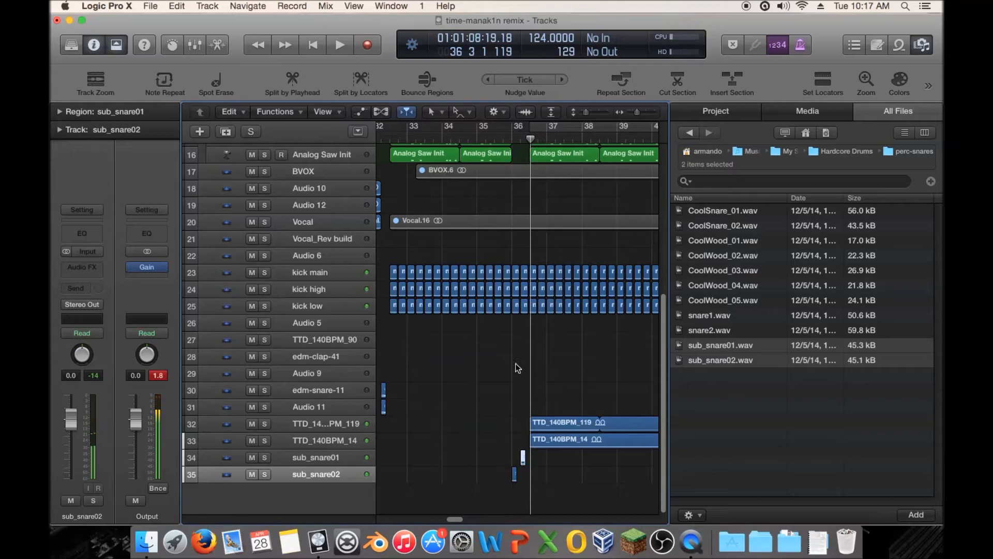
- Move the sub_snare01 region earlier so it starts right where sub_snare02 ends, and play back the gap
drag(637, 112, 641, 113)
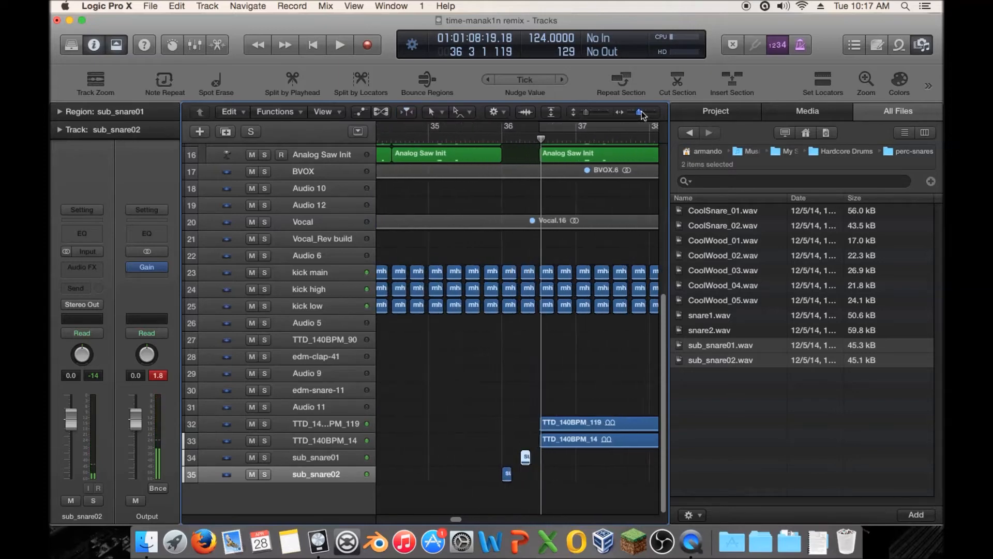
key(space)
drag(526, 455, 508, 453)
click(414, 138)
key(space)
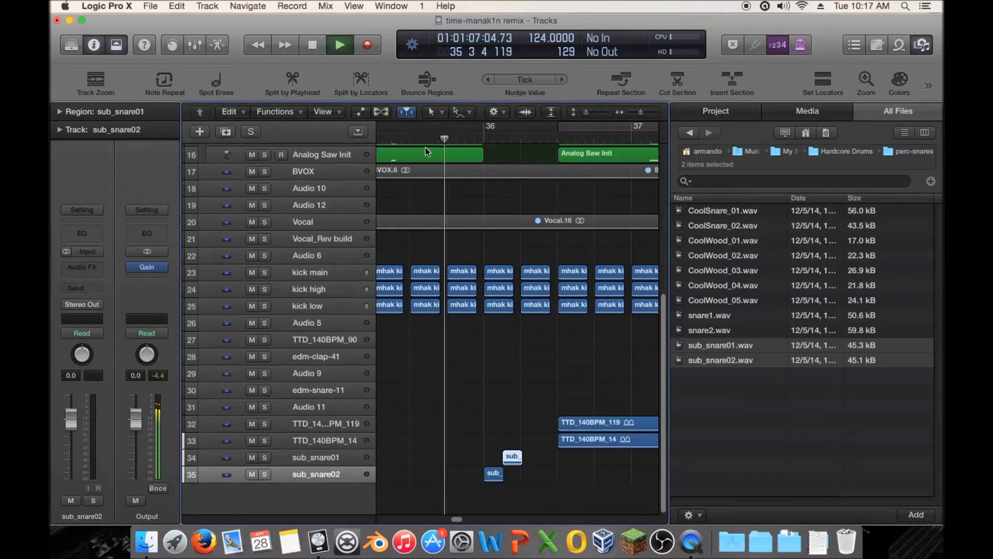
key(space)
- Set the region gain of both sub_snare regions to -16 dB and play back the gap
drag(527, 490, 480, 464)
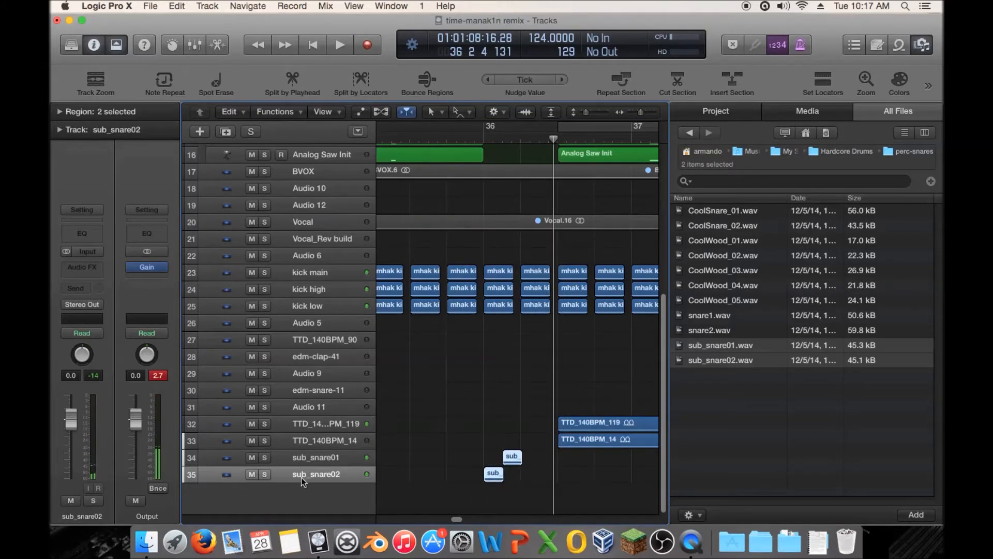
click(59, 112)
double_click(122, 198)
text(-16)
key(Return)
click(428, 137)
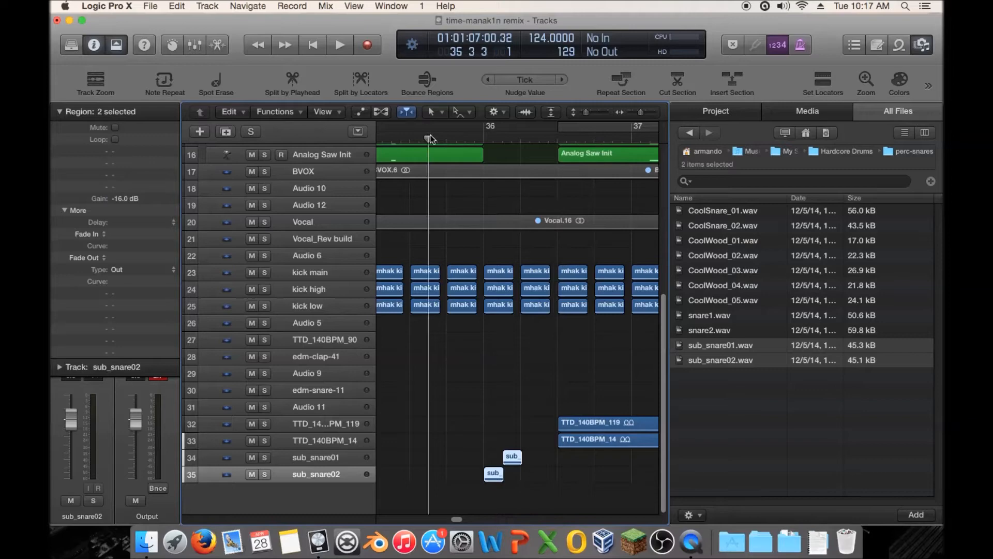
key(space)
key(space)
- Try both sub_snare regions later, with sub_snare02 at 36 2 3 and sub_snare01 at 36 3 1, and play them back
drag(540, 492, 567, 458)
double_click(432, 138)
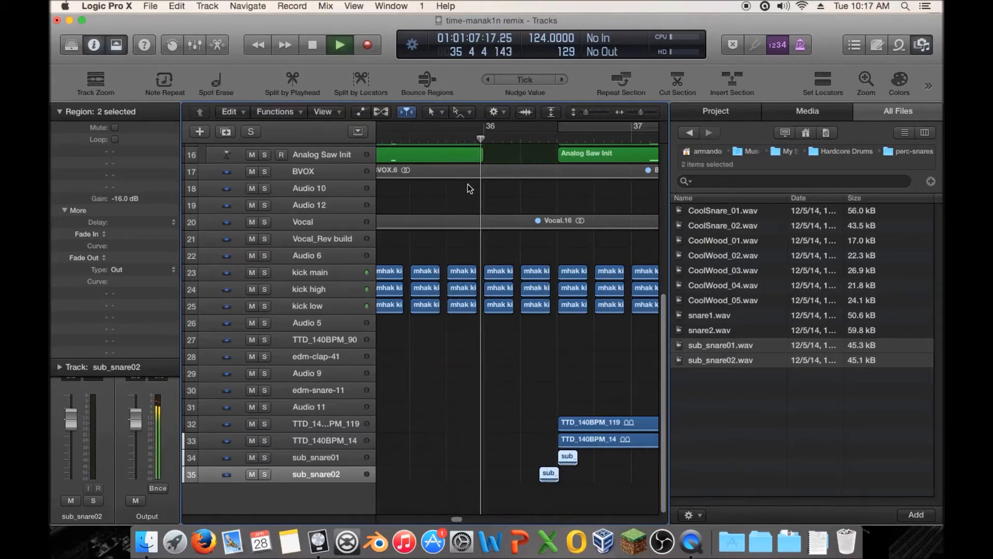
key(space)
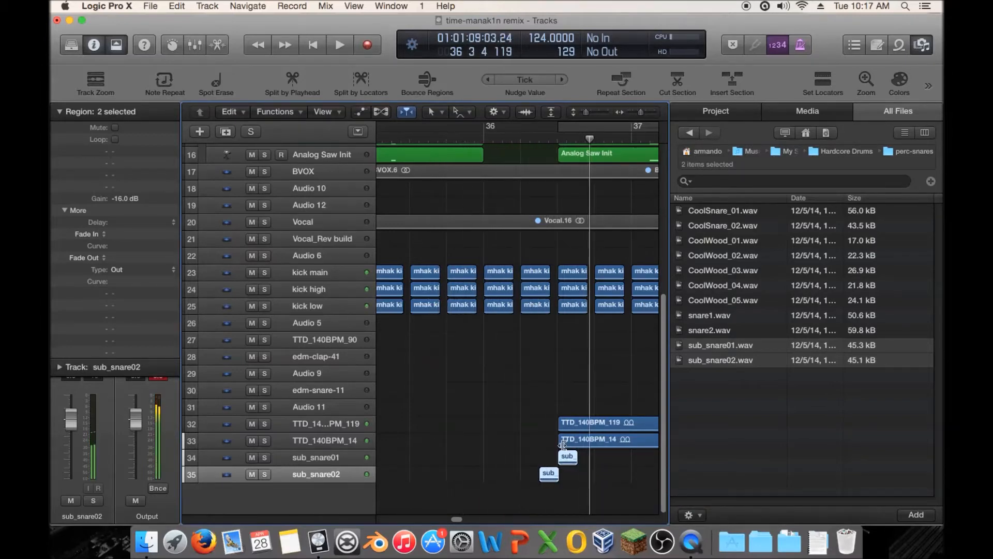
- Move both sub_snare regions so sub_snare02 starts at 36 2 1 and sub_snare01 at 36 2 3, and play them back
drag(564, 458, 550, 455)
mouse_move(531, 137)
mouse_down()
mouse_move(548, 137)
mouse_move(538, 139)
mouse_up()
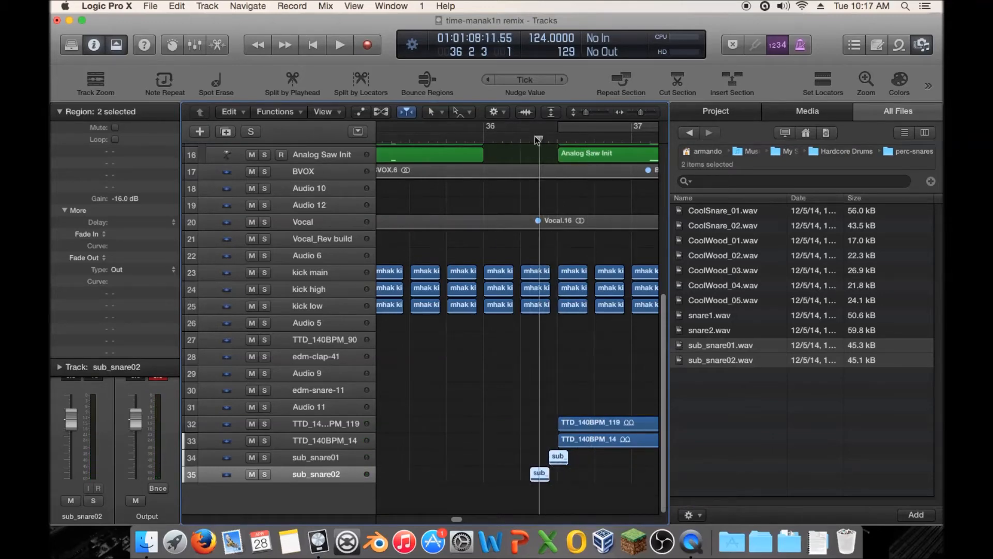
drag(550, 459, 540, 458)
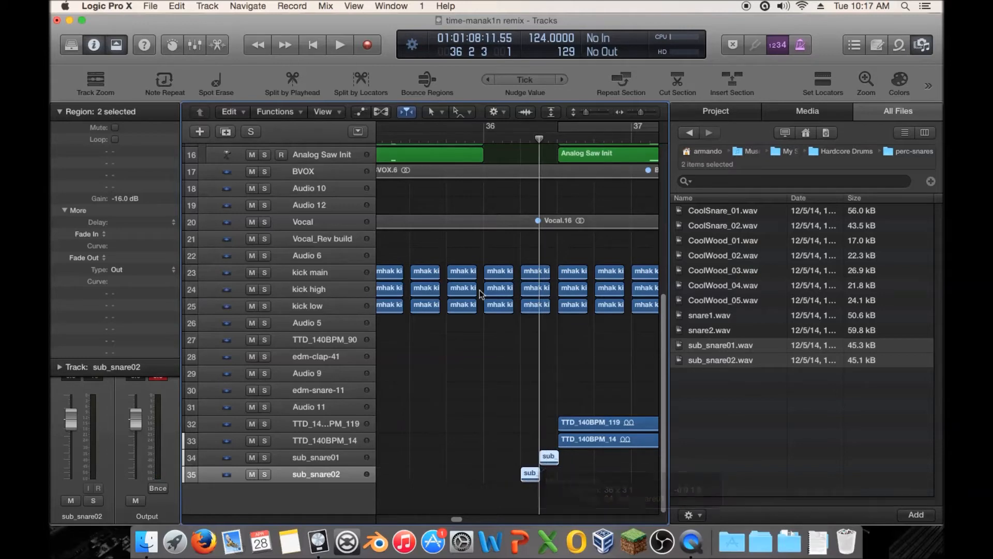
click(455, 138)
key(space)
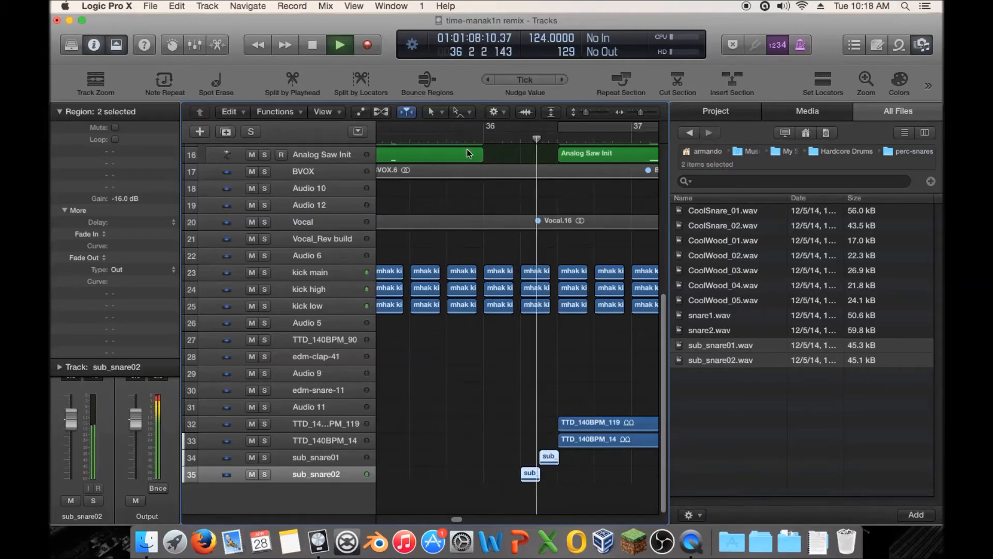
key(space)
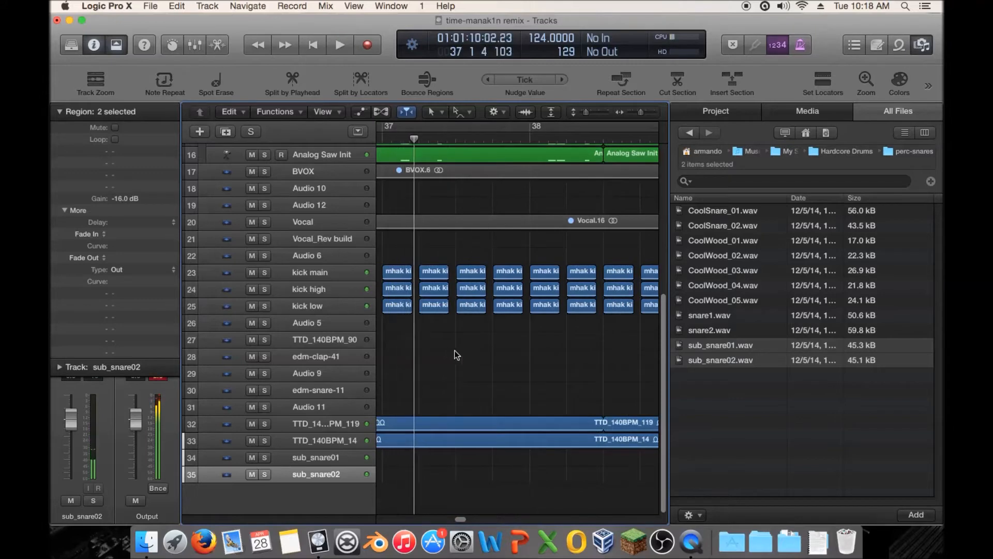
scroll(450, 354, left, 6)
scroll(547, 344, right, 6)
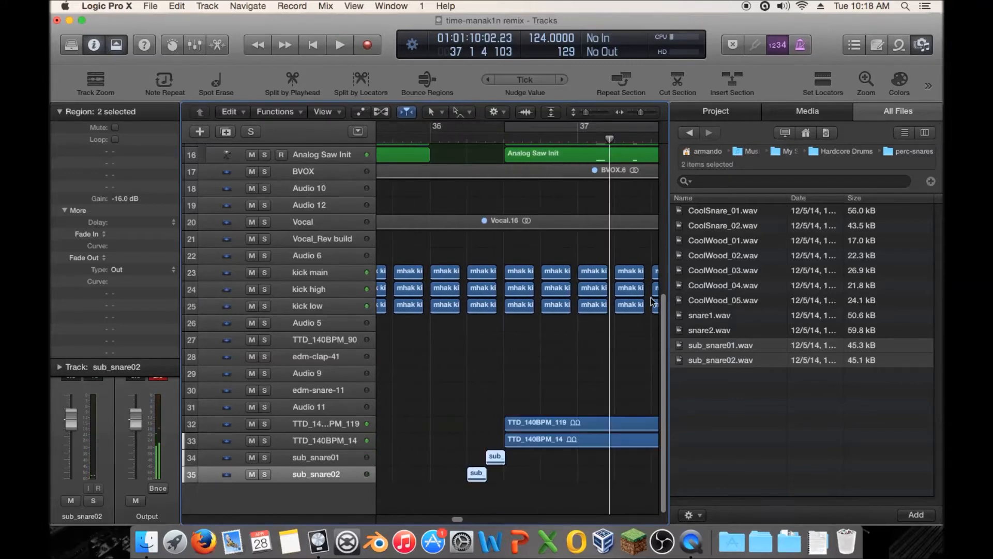
- Audition the CoolWood samples in the perc-snares folder
click(727, 240)
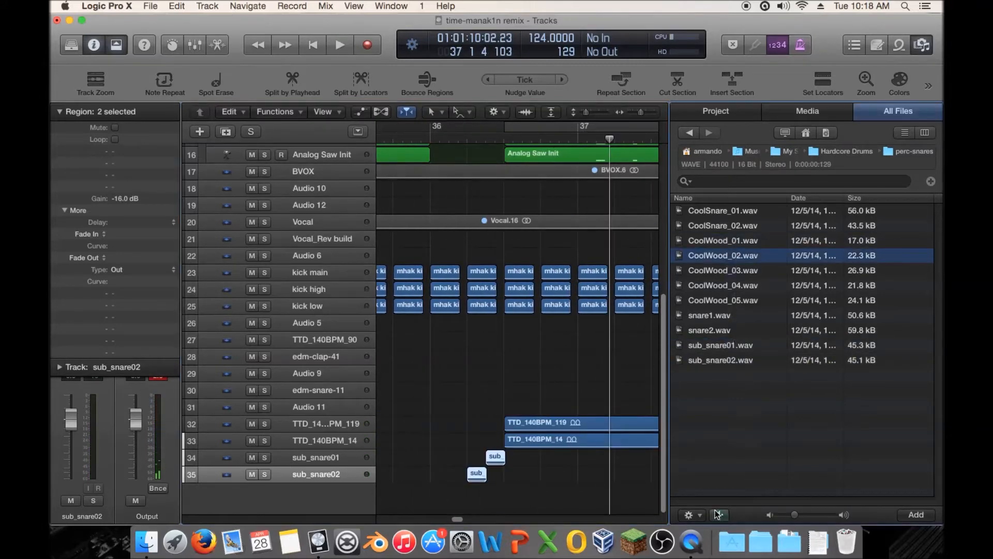
key(Down)
key(Down)
key(Down)
key(Down)
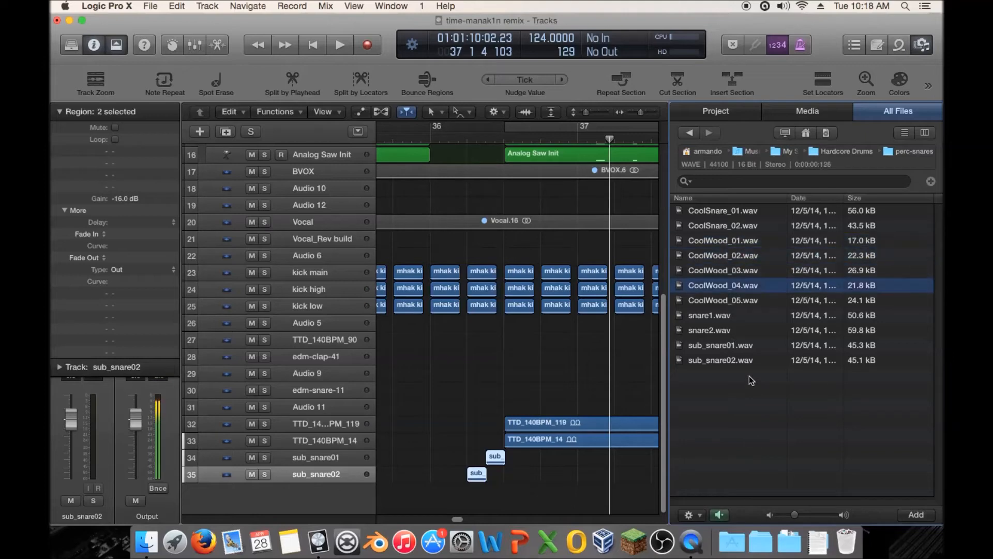
- Open the EDM Percs folder of the ProducerSpot-EDM-Drums pack in My Samples and preview edm-perc-01.wav
click(837, 153)
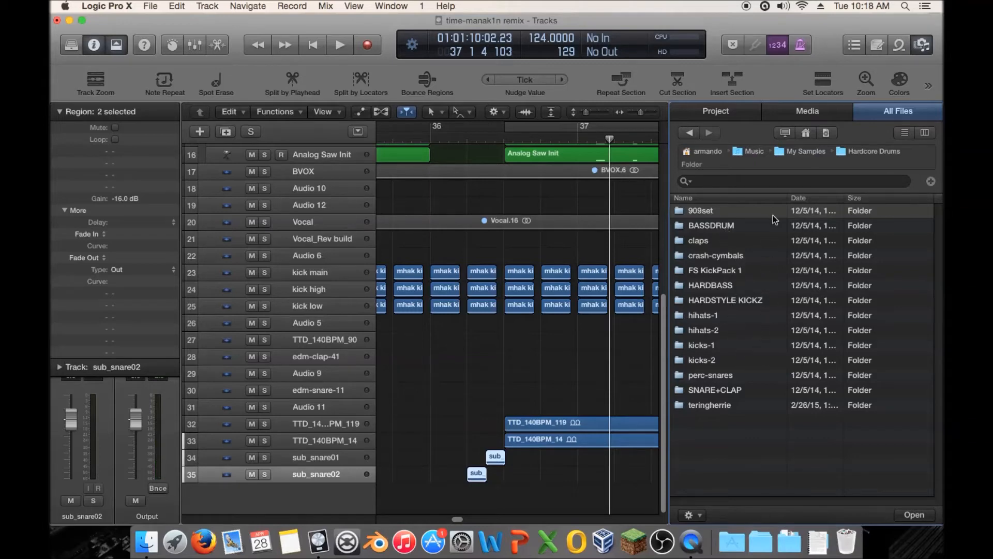
click(805, 153)
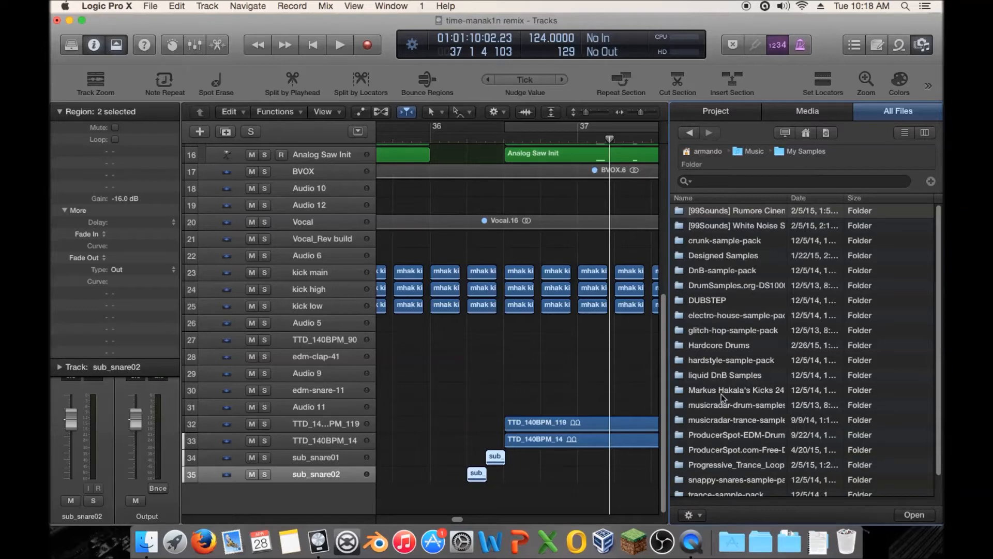
scroll(758, 399, down, 1)
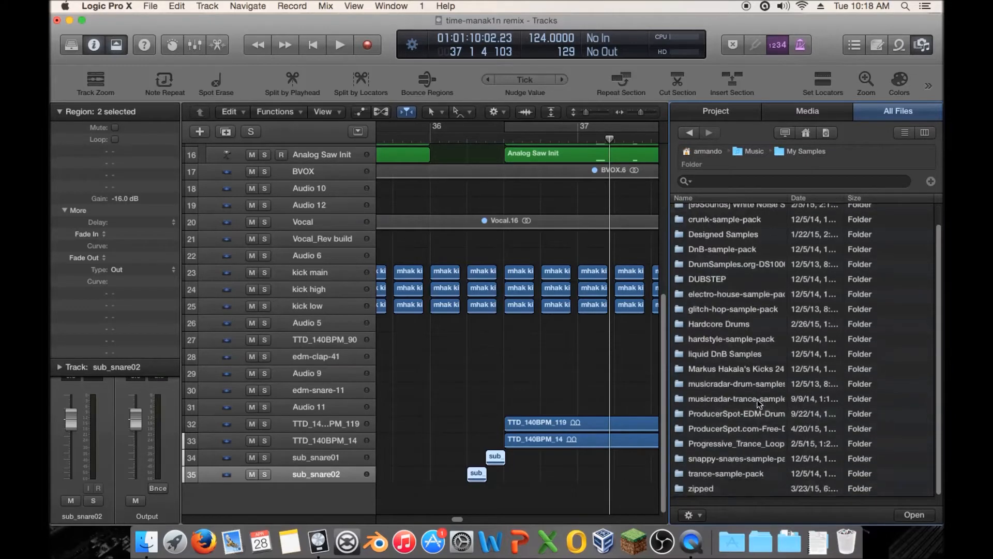
double_click(752, 414)
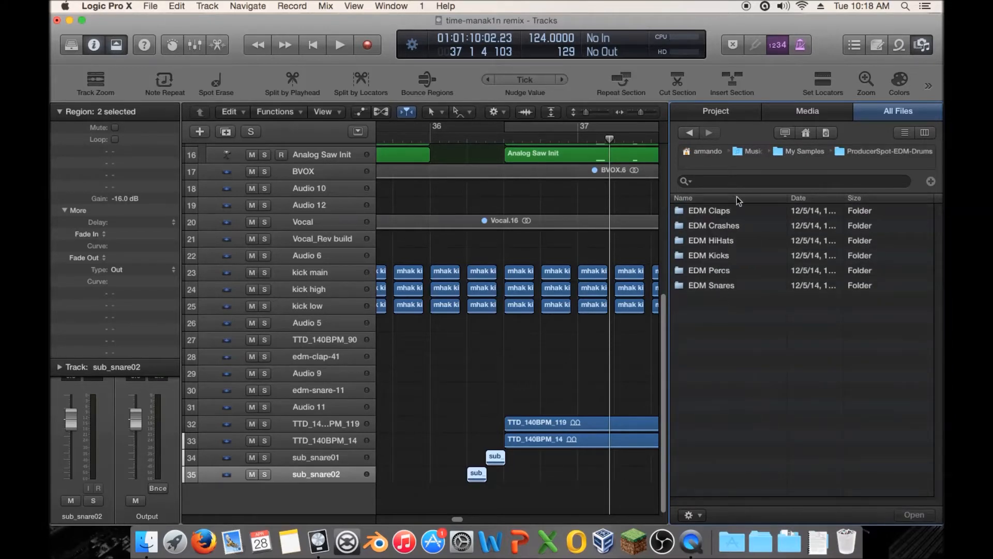
double_click(732, 272)
key(Down)
click(722, 516)
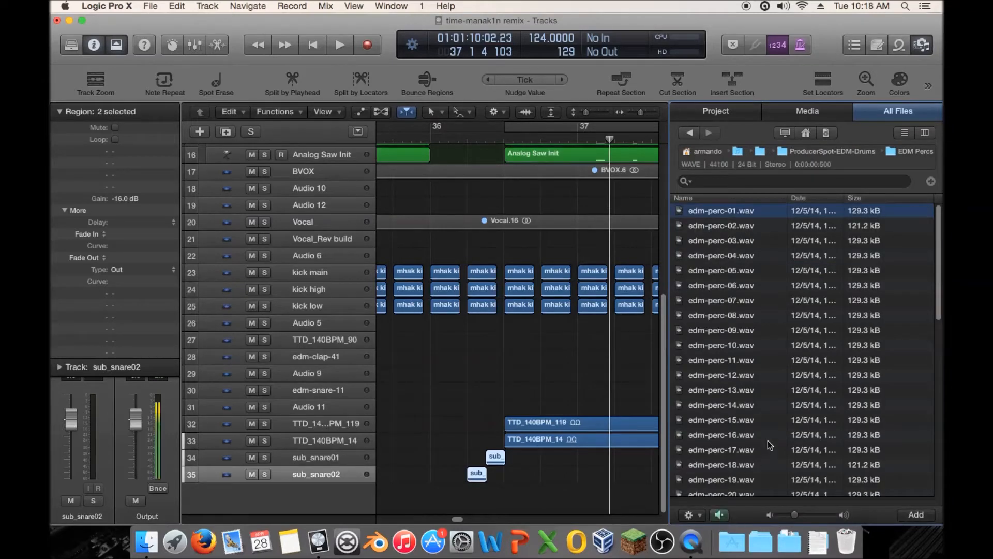
- Audition the edm-perc samples from edm-perc-02.wav on, and add edm-perc-23.wav at 36 1 1 on a new track below sub_snare02
key(Down)
key(Down)
key(Down)
key(Down)
key(Down)
key(Down)
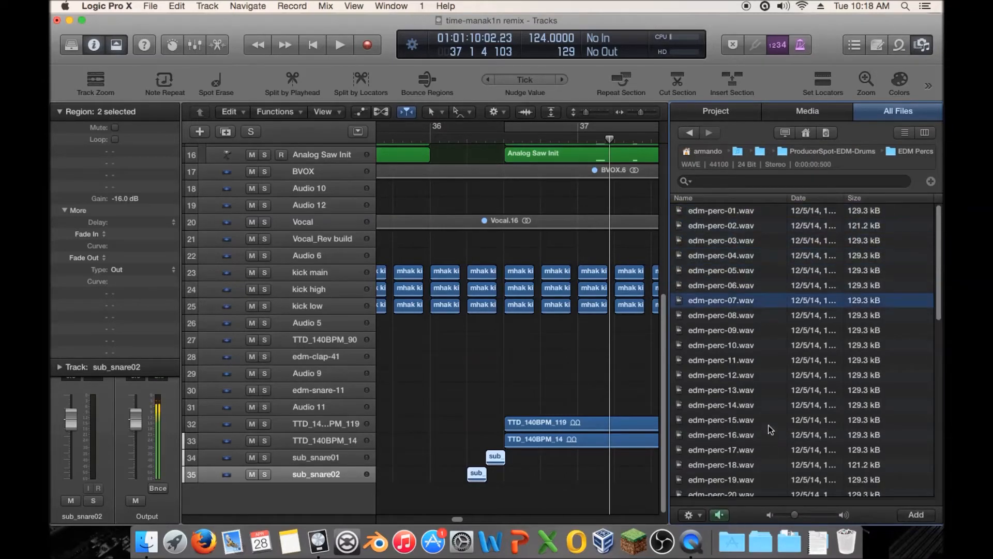
scroll(769, 425, down, 3)
key(Down)
scroll(769, 425, down, 5)
key(Down)
key(Down)
key(Down)
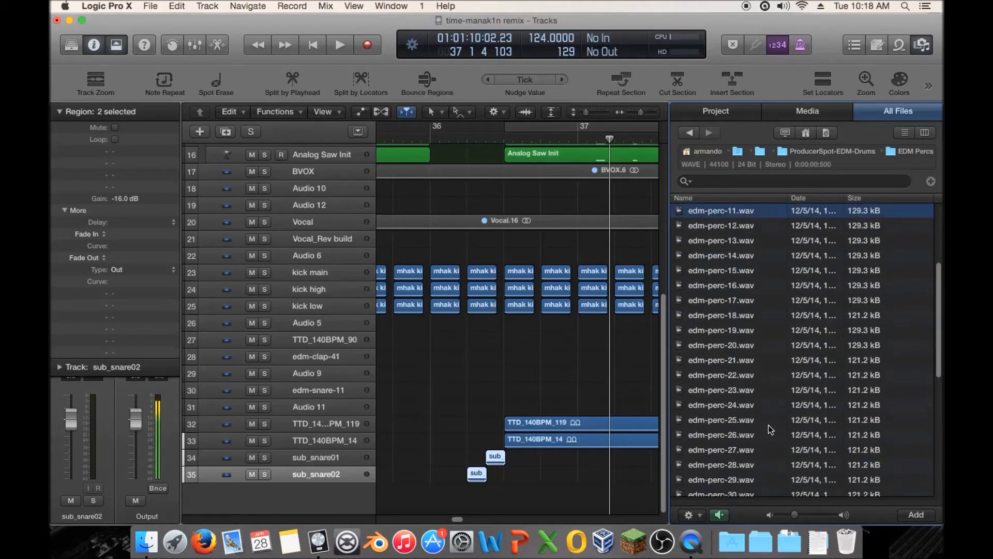
key(Down)
key(Down)
key(Down)
key(Down)
key(Down)
key(Down)
key(Down)
key(Down)
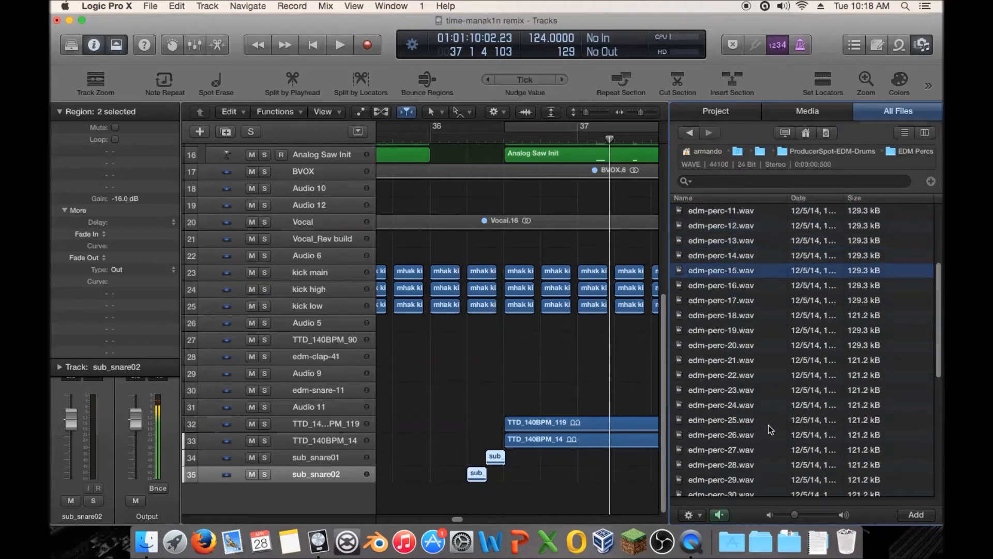
key(Down)
key(Down)
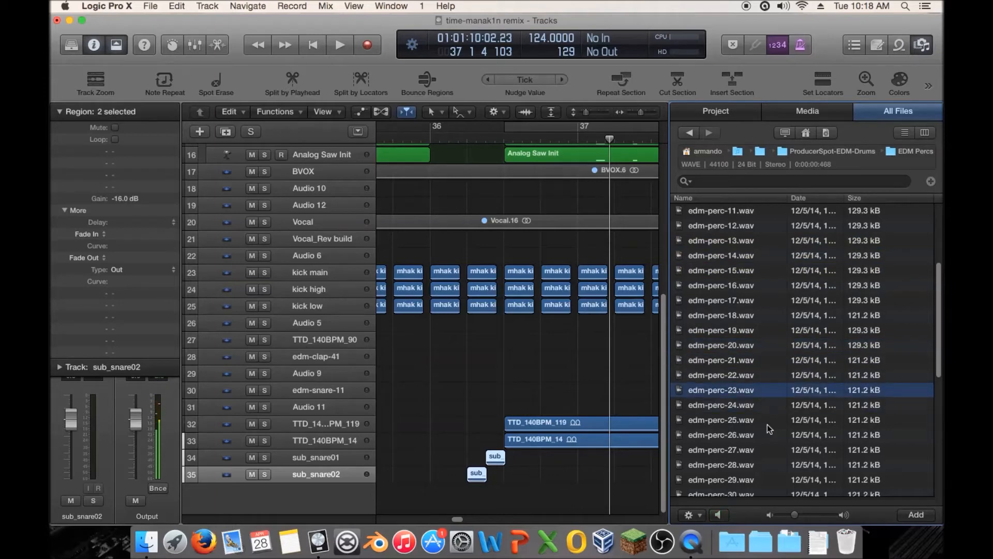
drag(740, 391, 464, 486)
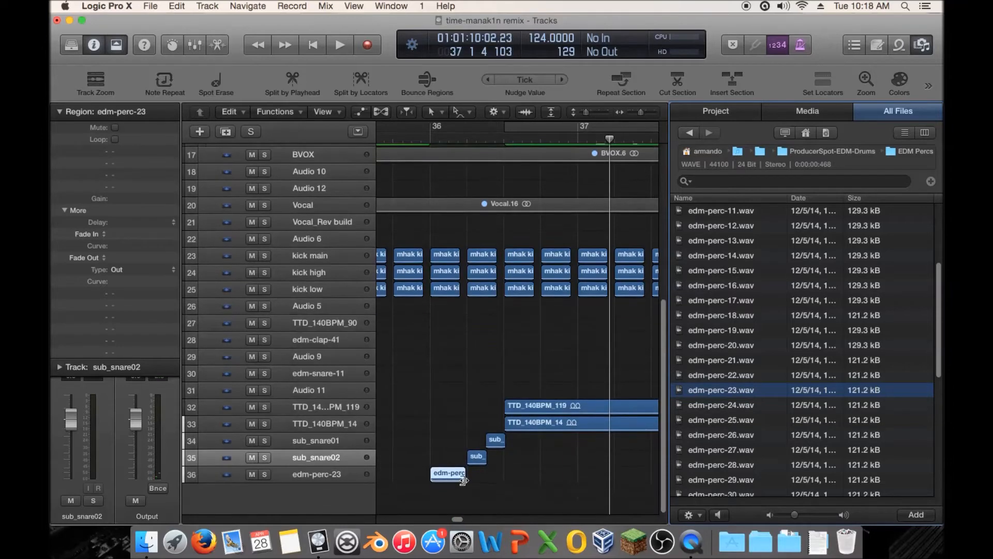
- Audition the samples from edm-perc-24.wav on, and place edm-perc-35.wav at 36 1 3 on a new track below edm-perc-23
click(745, 405)
click(745, 420)
click(746, 435)
click(747, 449)
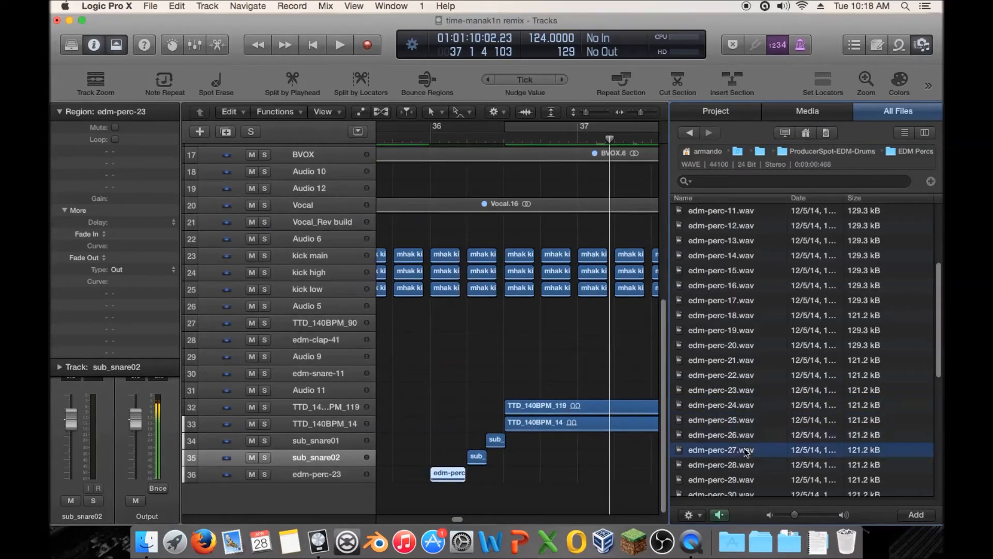
click(747, 462)
scroll(750, 469, down, 1)
click(755, 464)
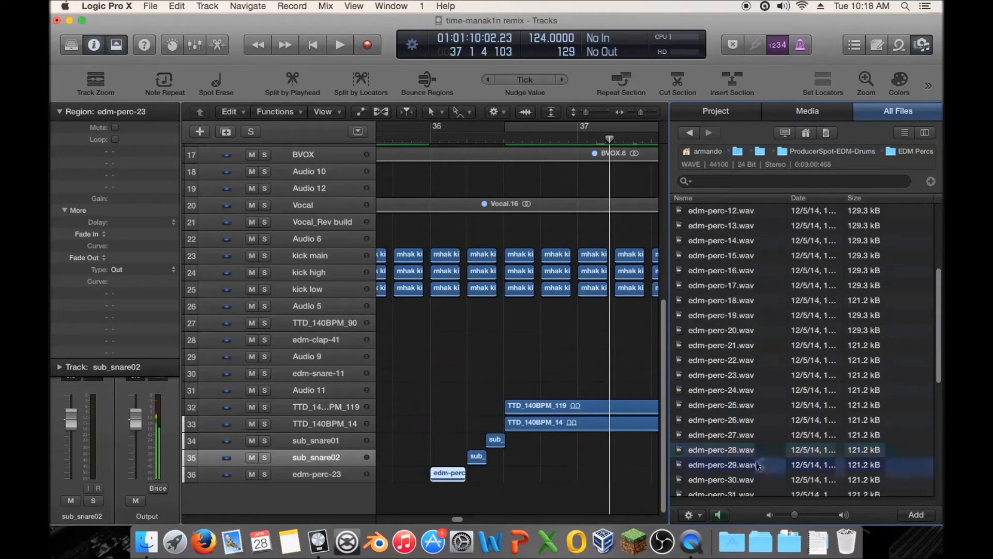
scroll(757, 450, down, 3)
key(Down)
key(Down)
scroll(774, 430, down, 4)
key(Down)
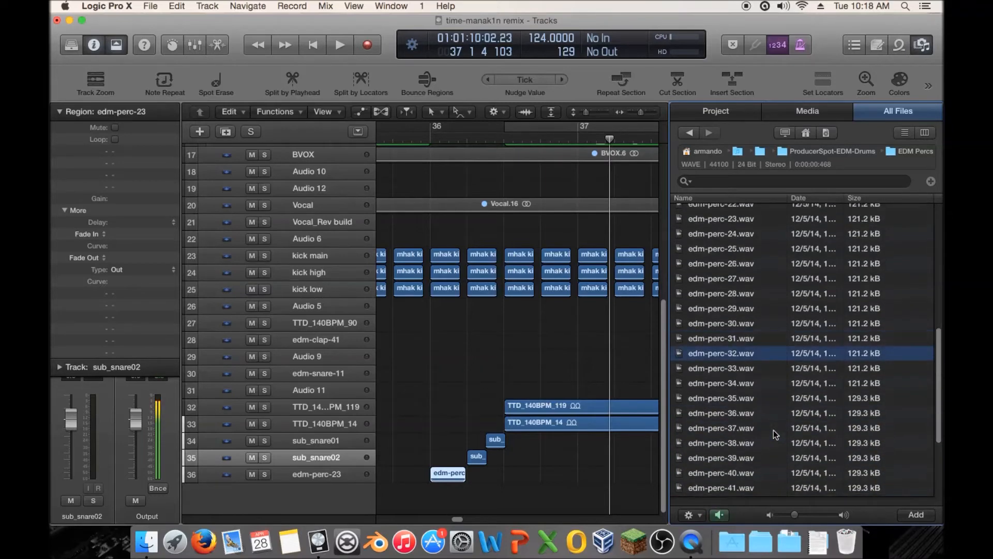
scroll(774, 430, down, 6)
key(Down)
key(Down)
key(Down)
key(Down)
key(Up)
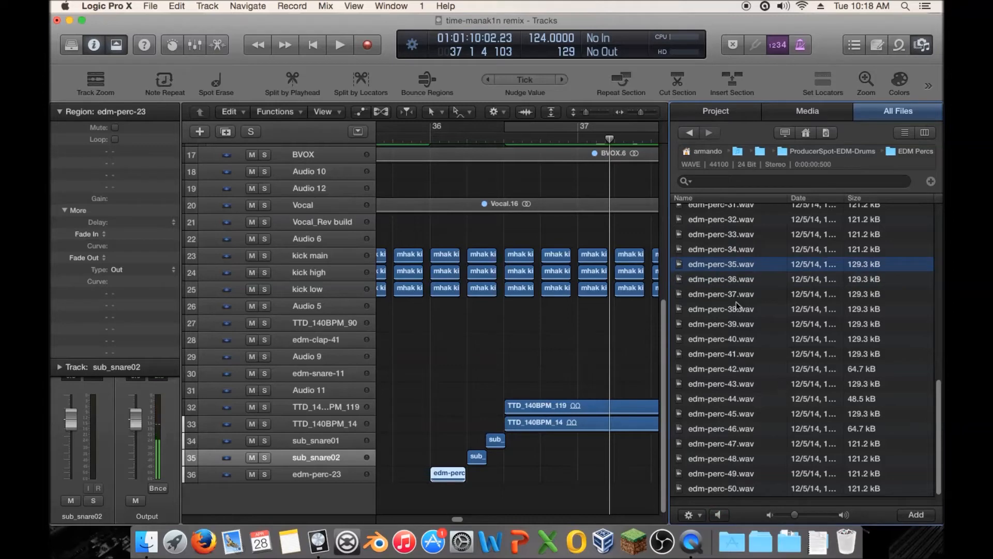
drag(725, 265, 457, 476)
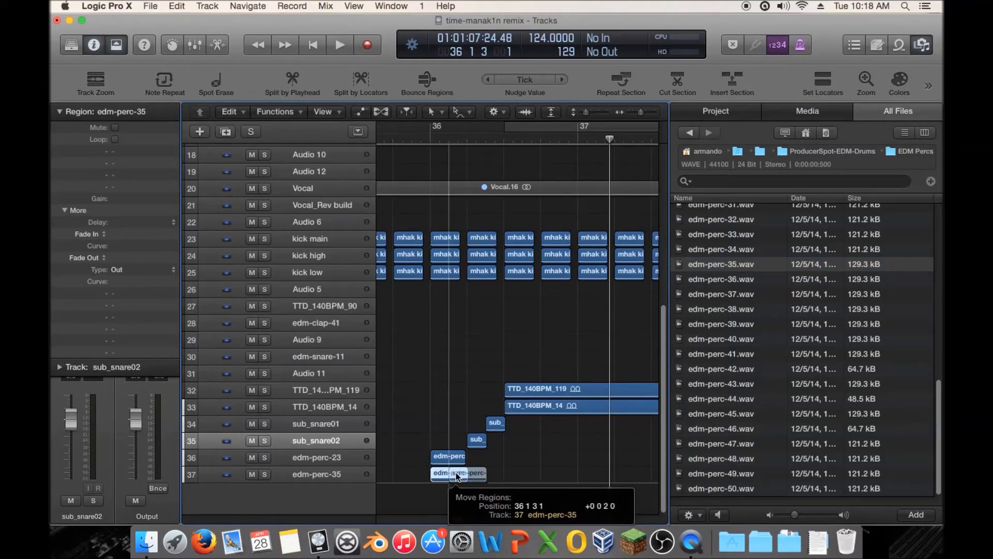
drag(457, 476, 457, 476)
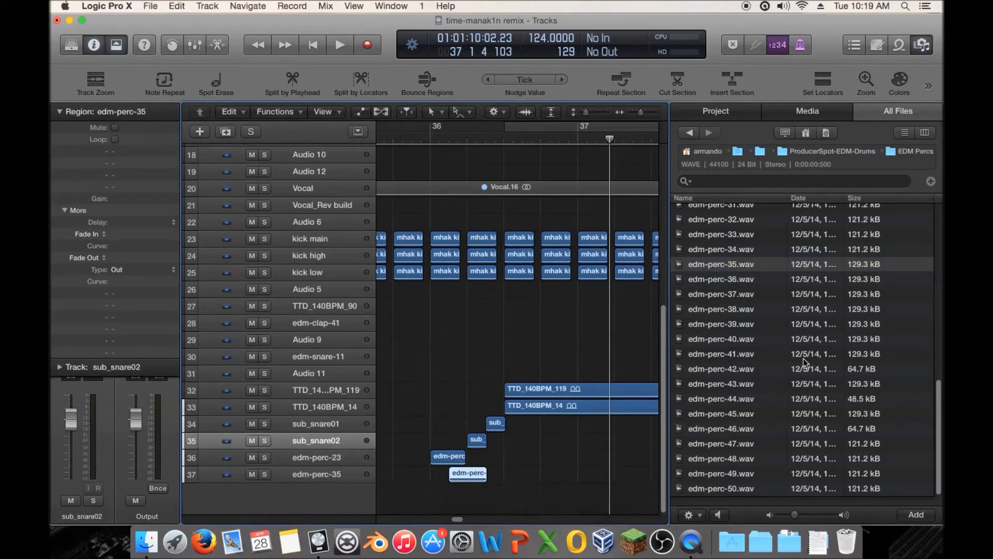
- Audition edm-perc-36.wav through edm-perc-44.wav, and place edm-perc-44.wav at 36 1 4 on a new track below edm-perc-35
click(755, 278)
click(755, 294)
click(756, 309)
click(757, 324)
click(756, 338)
click(757, 354)
click(757, 368)
click(757, 383)
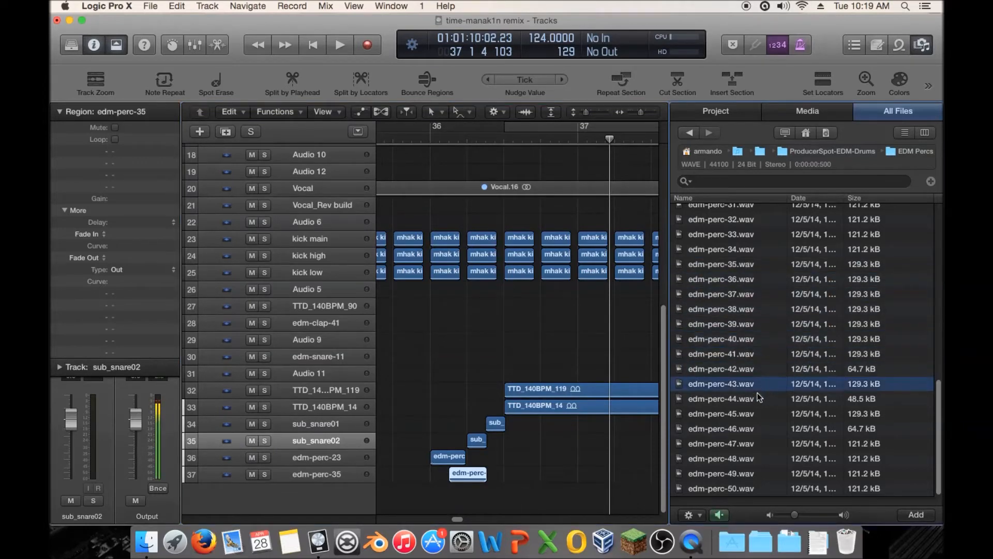
click(753, 400)
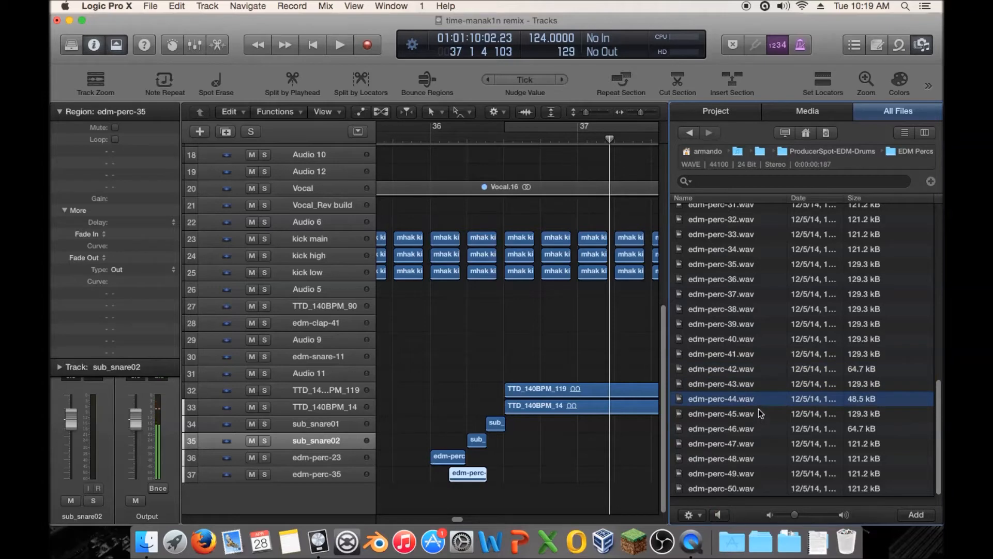
drag(507, 489, 500, 503)
- Set the region gain of the three edm-perc regions to -18 dB, play back the fill, and deselect the regions
drag(433, 491, 417, 455)
double_click(130, 197)
text(-18)
key(Return)
double_click(392, 138)
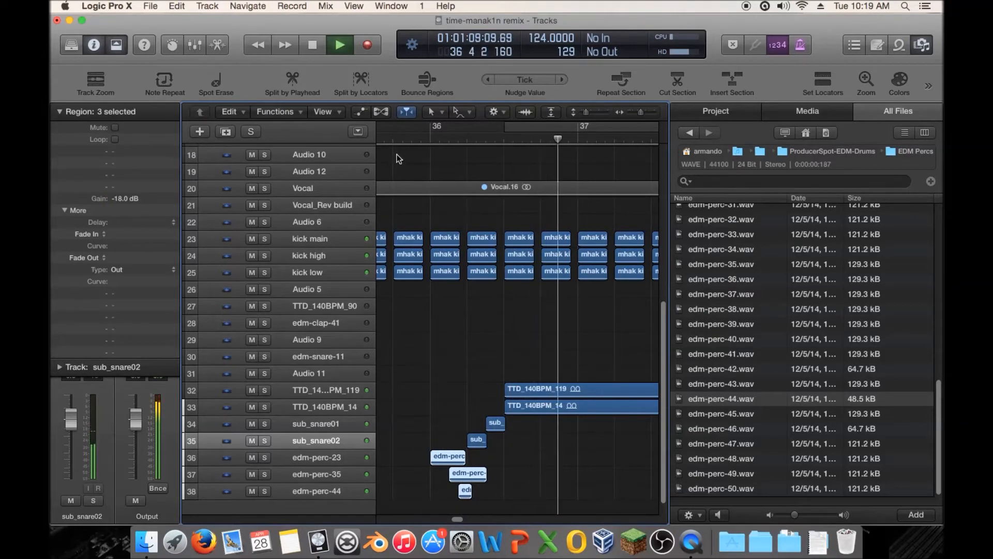
key(space)
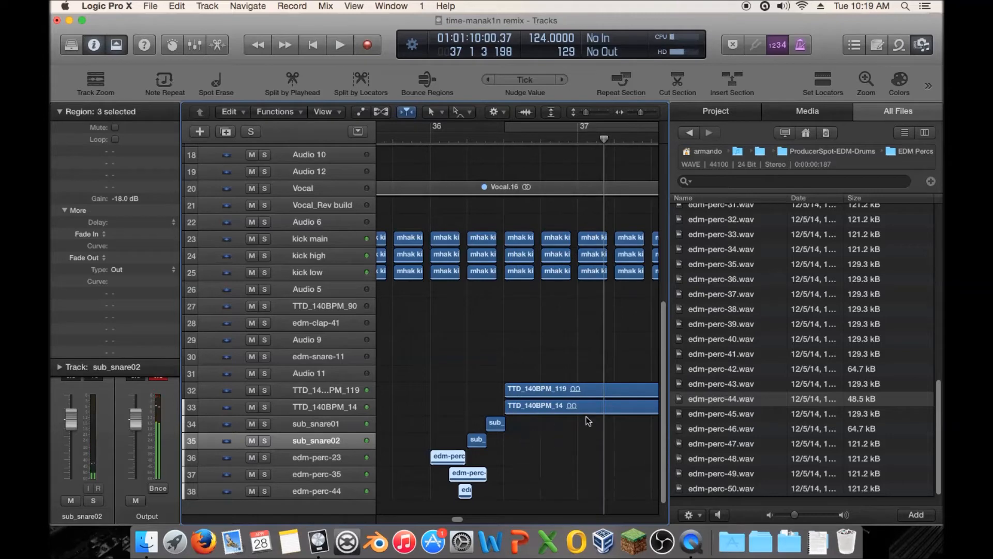
click(495, 480)
double_click(413, 138)
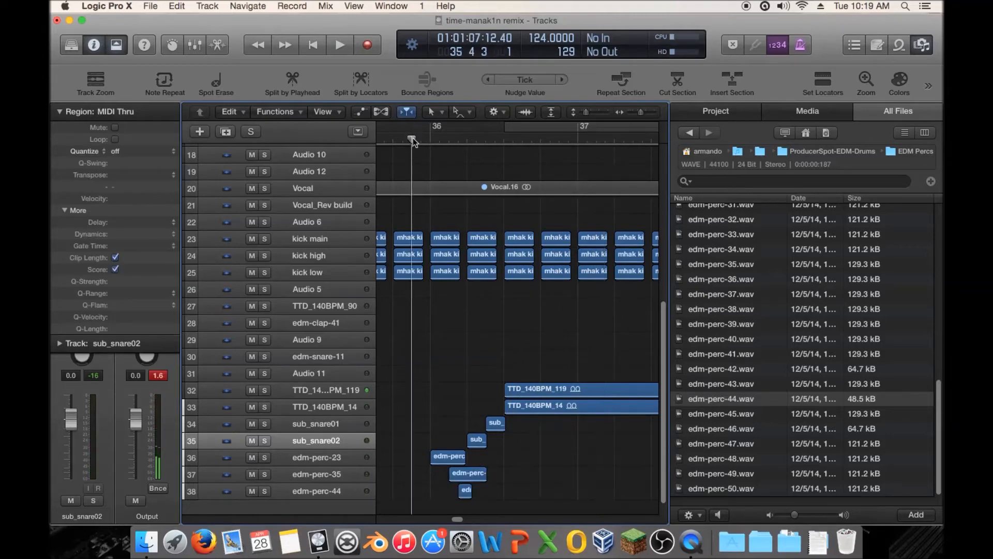
- Stop the fill's playback and audition edm-perc-45.wav through edm-perc-49.wav
key(space)
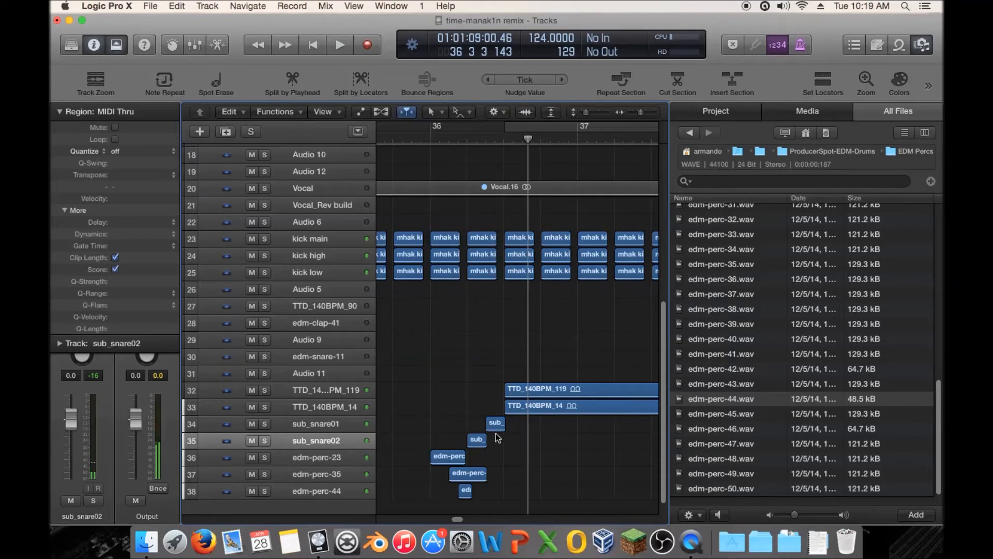
click(723, 415)
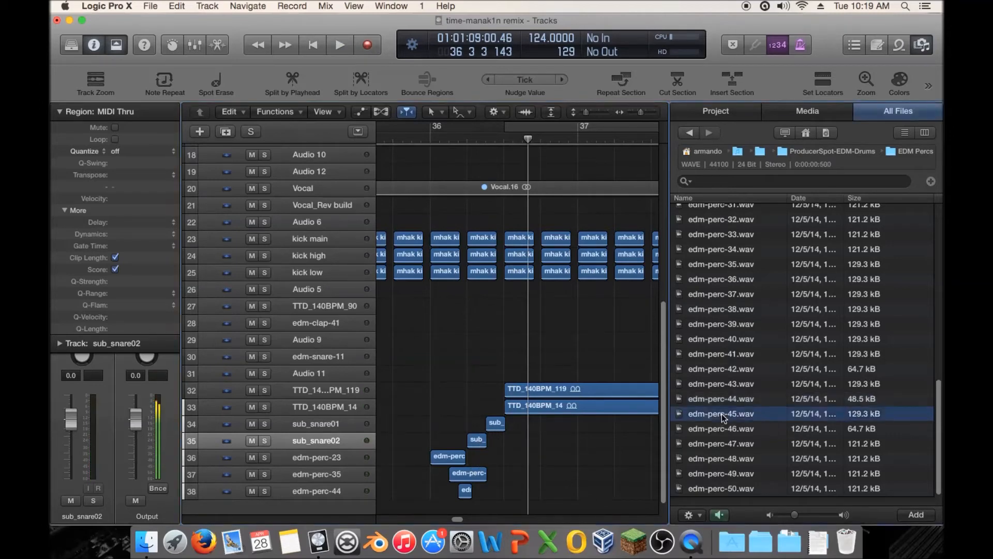
click(734, 427)
click(740, 442)
click(743, 458)
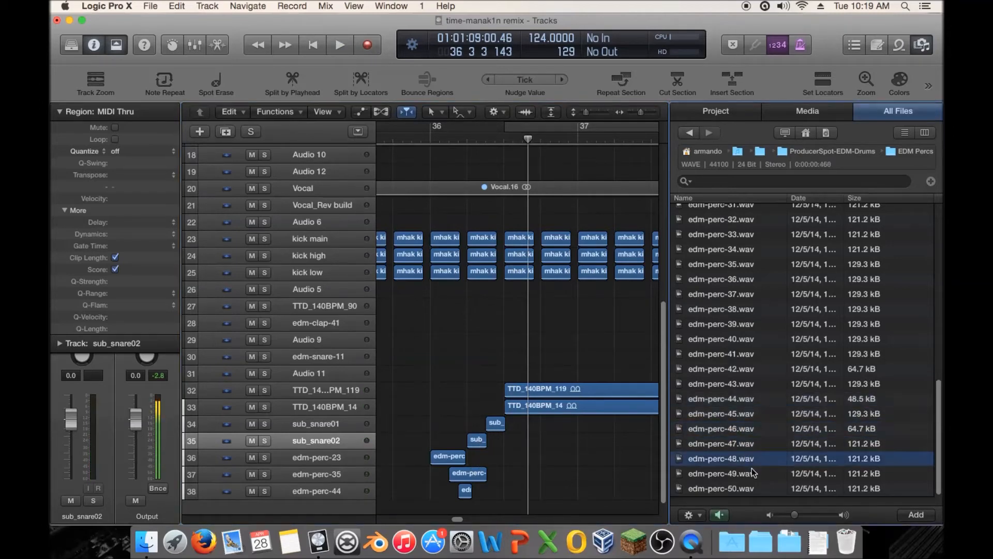
click(753, 471)
scroll(756, 392, up, 10)
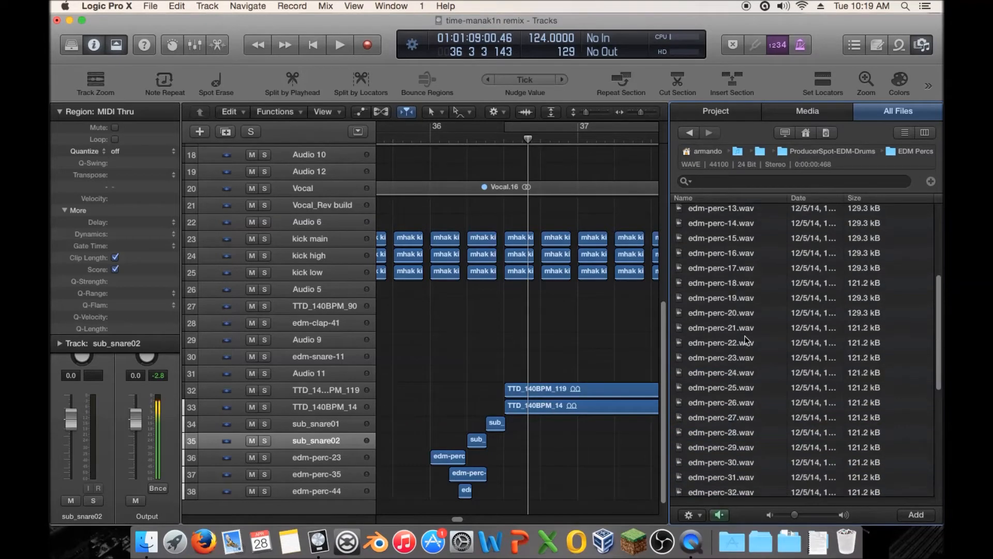
- Audition the percussion samples again from edm-perc-01.wav through edm-perc-25.wav
click(753, 209)
key(Down)
key(Down)
key(Down)
key(Down)
key(Down)
key(Down)
key(Down)
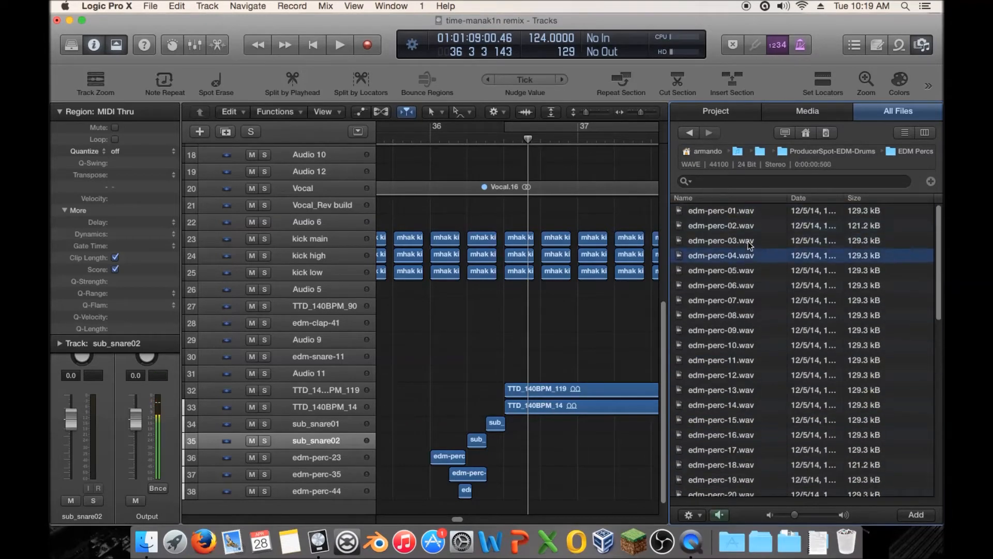
key(Down)
key(Down)
key(Down)
key(Down)
key(Down)
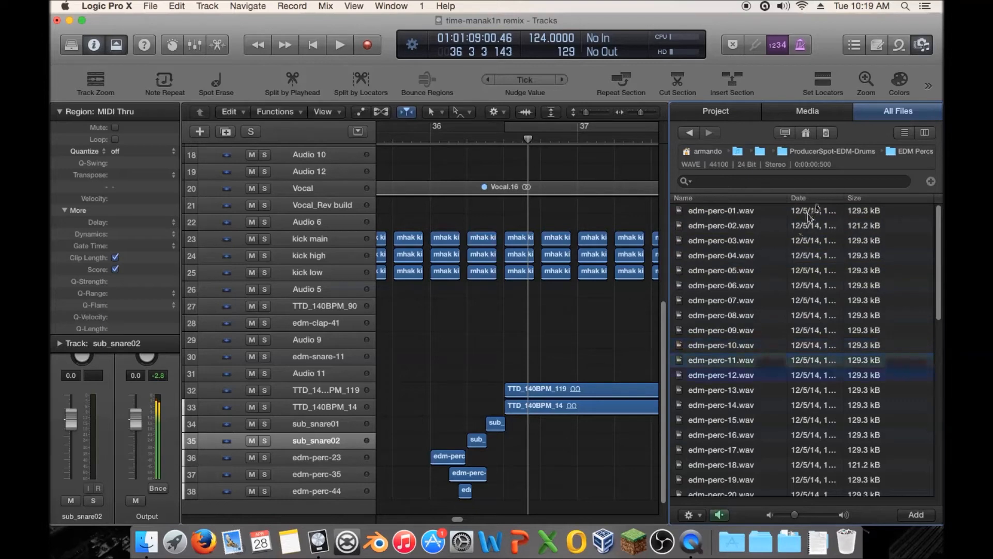
key(Down)
key(Down)
key(Down)
key(Down)
key(Down)
key(Down)
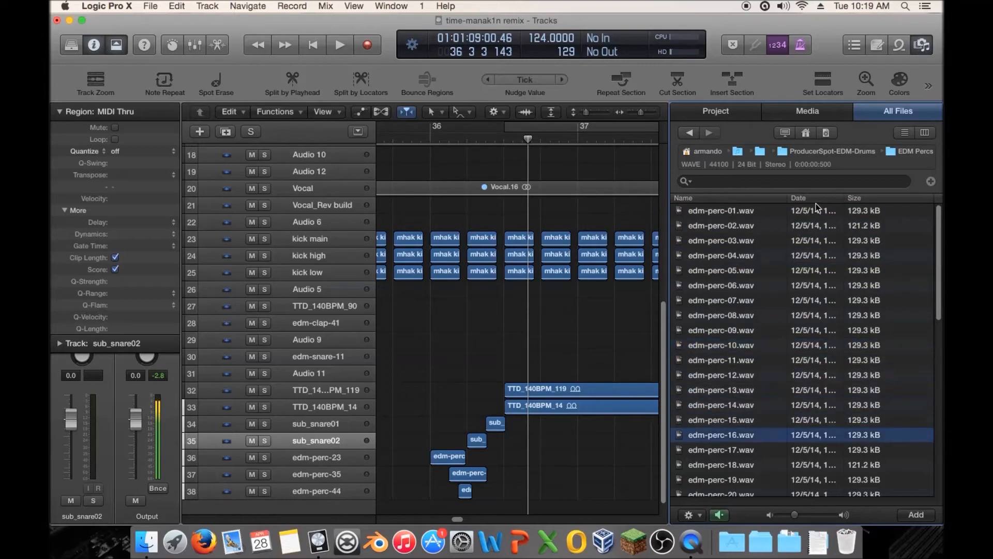
key(Down)
key(Down)
key(Down)
key(Down)
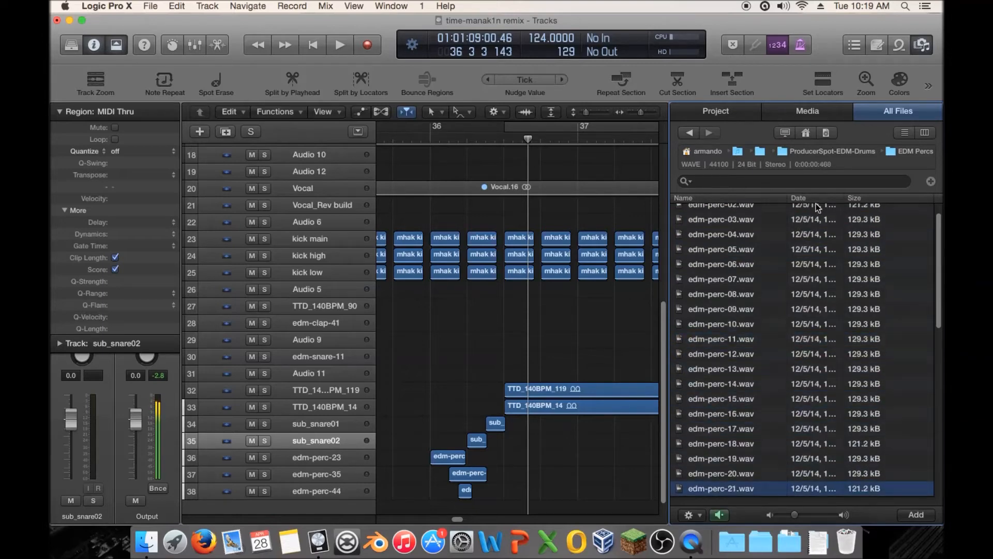
key(Down)
key(Down)
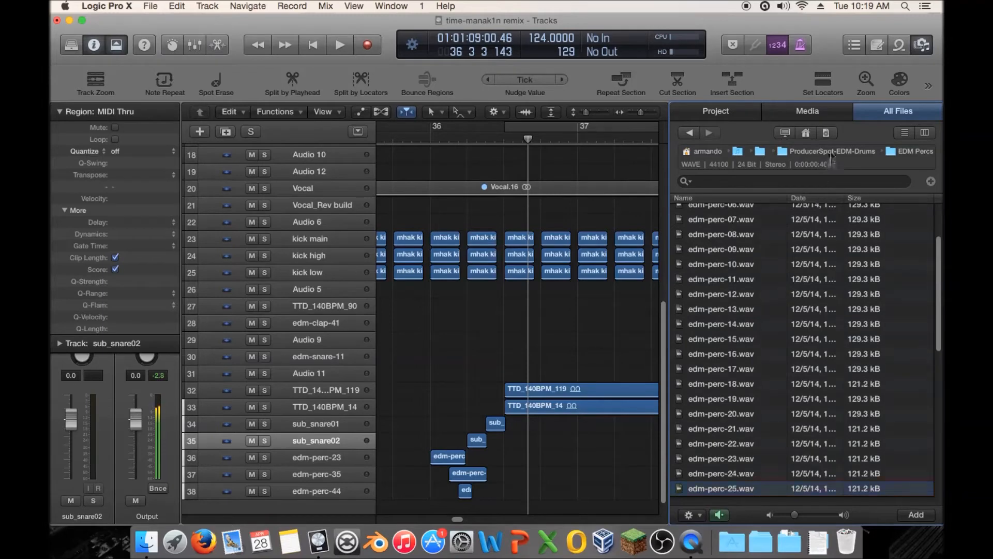
- Open the EDM Snares folder of the ProducerSpot-EDM-Drums samples and audition edm-snare-01.wav
click(830, 154)
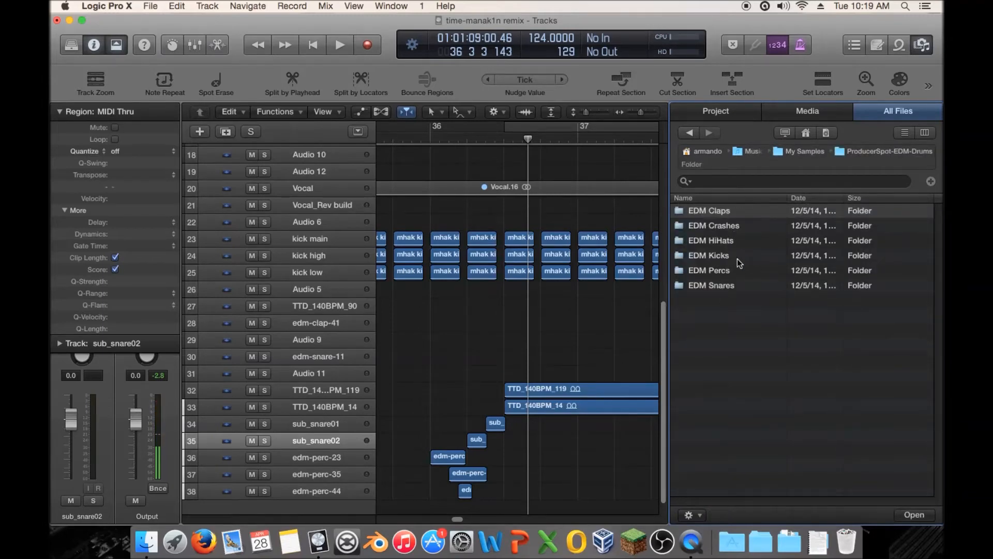
double_click(740, 286)
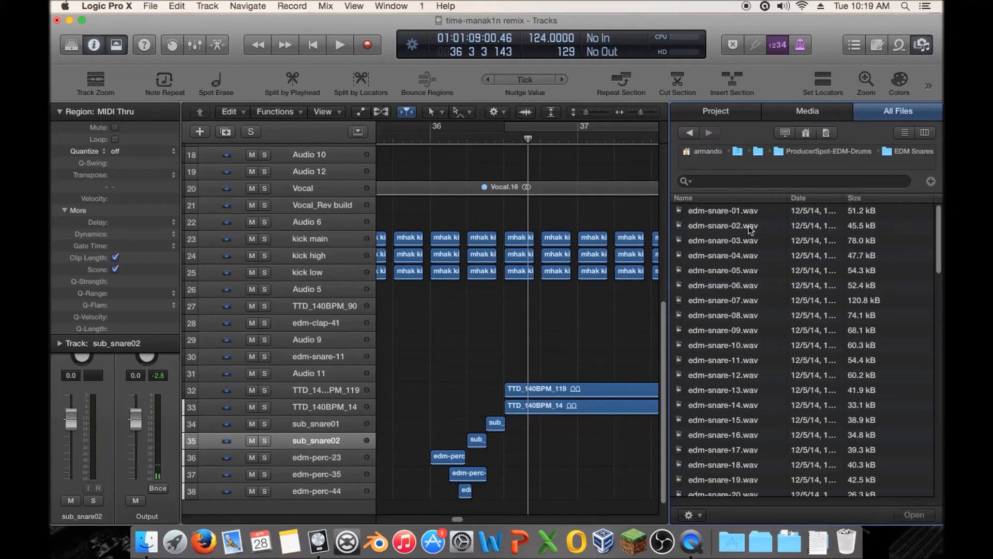
click(749, 213)
click(718, 514)
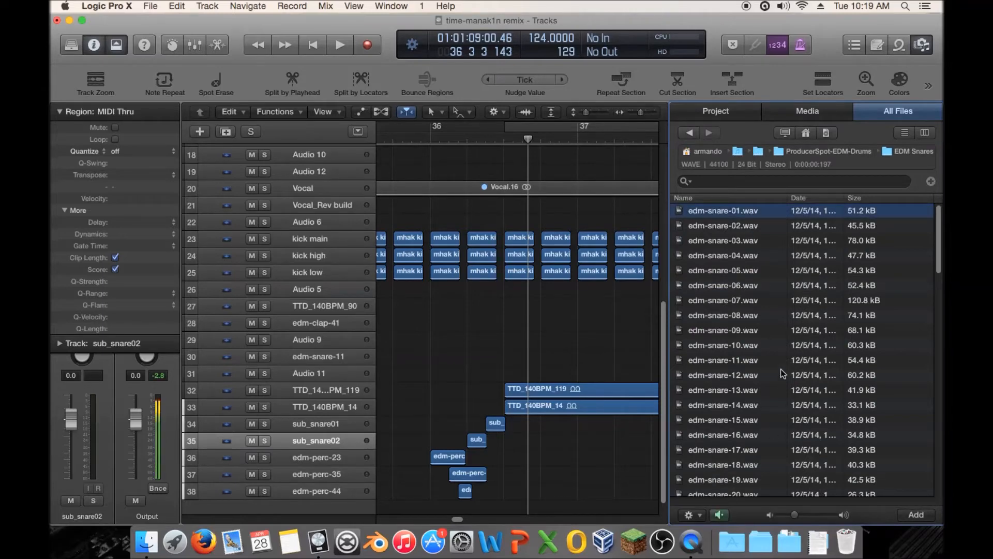
- Audition the snares from edm-snare-02.wav through edm-snare-16.wav, and place edm-snare-15.wav at 36 1 1 on a new track below edm-perc-44
key(Down)
key(Down)
key(Down)
key(Down)
key(Down)
key(Down)
key(Down)
key(Down)
key(Down)
key(Down)
key(Down)
key(Down)
key(Down)
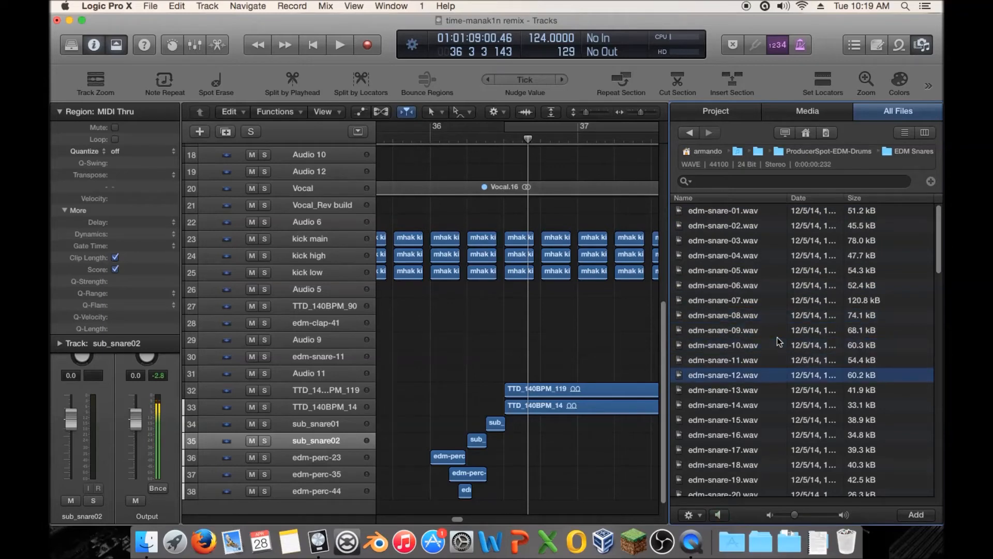
scroll(777, 337, down, 5)
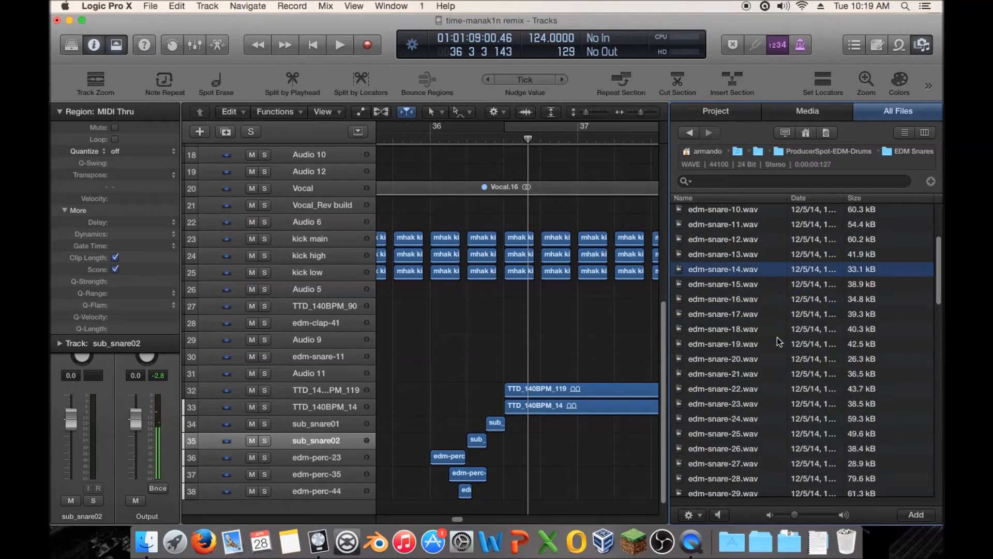
key(Down)
key(Down)
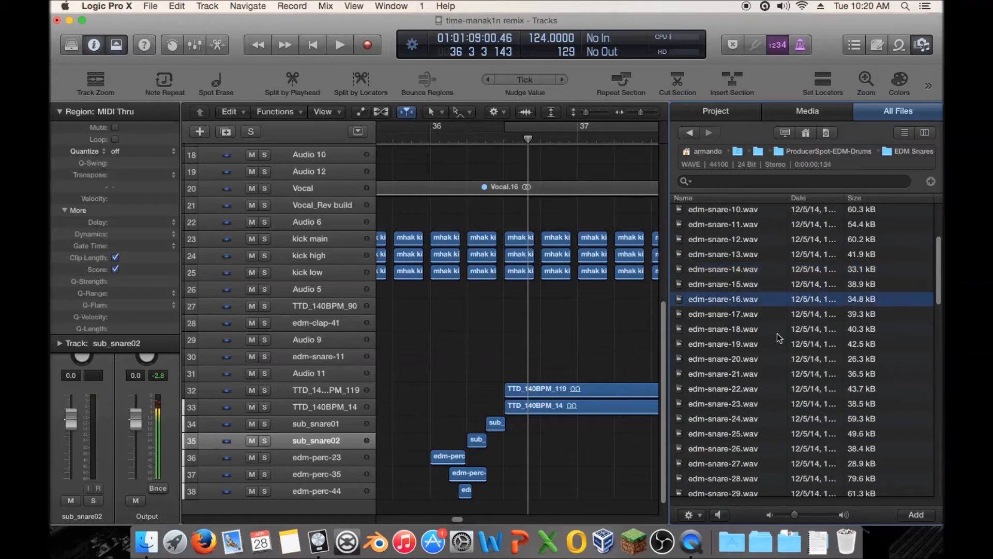
key(Up)
drag(725, 288, 534, 503)
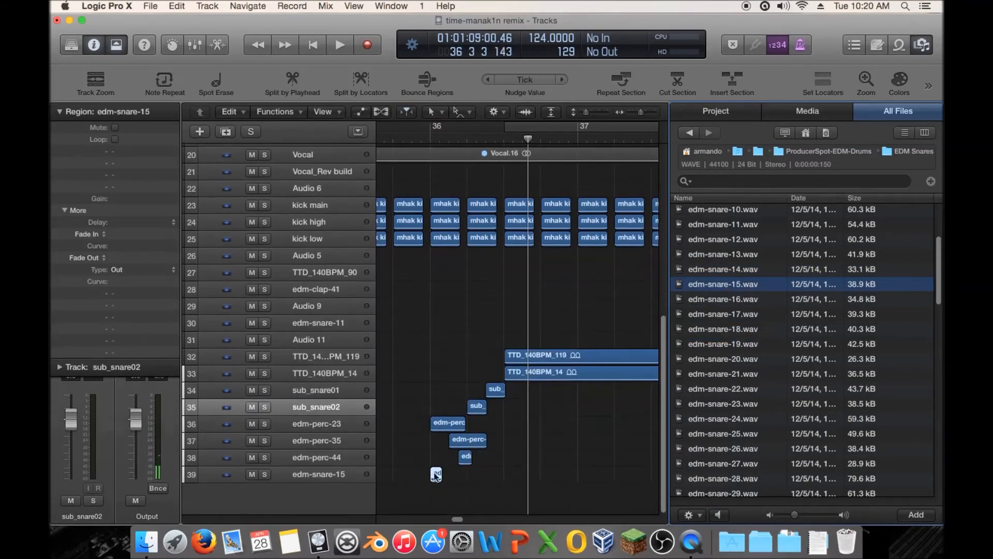
- Set the edm-snare-15 region's gain to -20 dB and move the region to 36 2 2
double_click(117, 198)
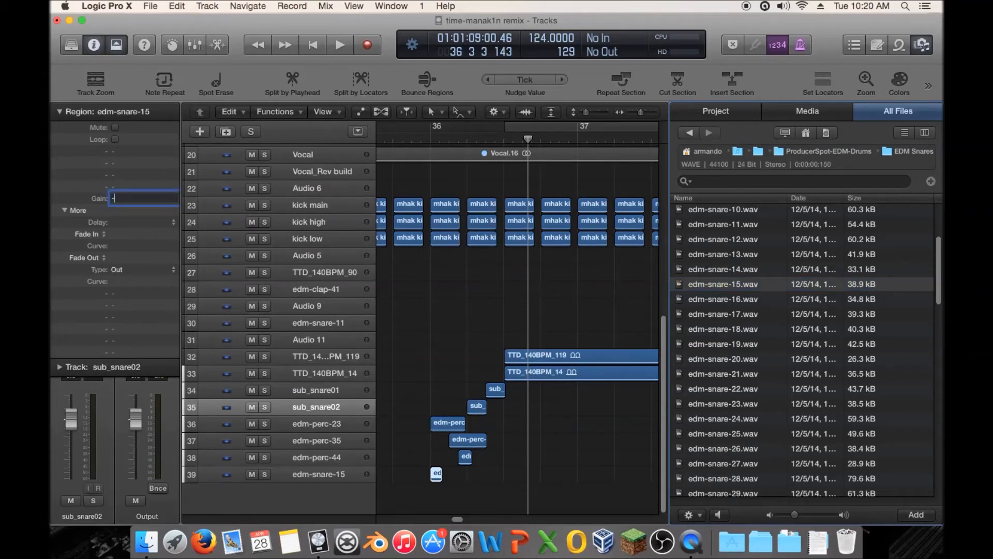
text(-20)
key(Return)
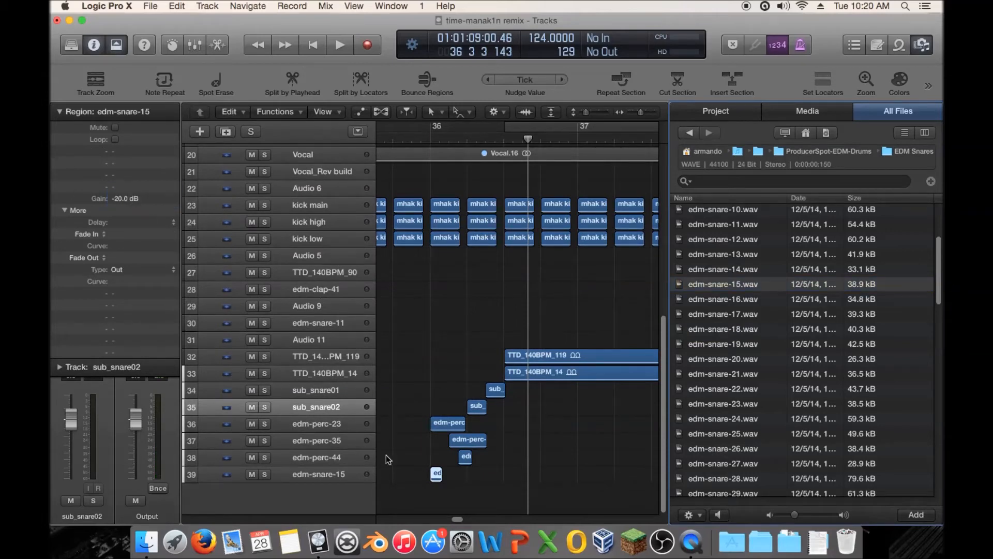
drag(428, 477, 482, 476)
- Play back the fill from just before bar 36 and look over the synth break above it
click(387, 137)
key(space)
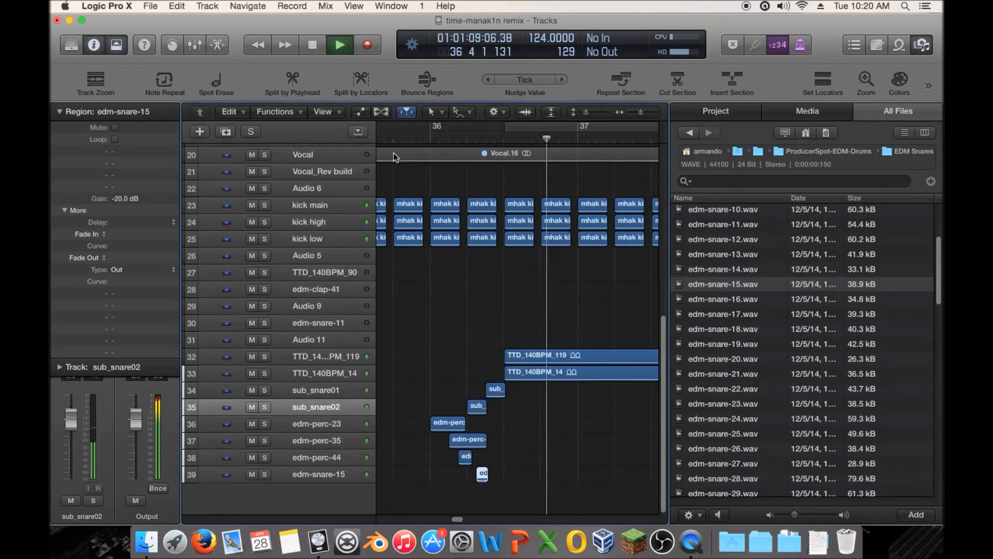
scroll(514, 393, right, 3)
key(space)
scroll(564, 421, left, 3)
scroll(538, 427, left, 3)
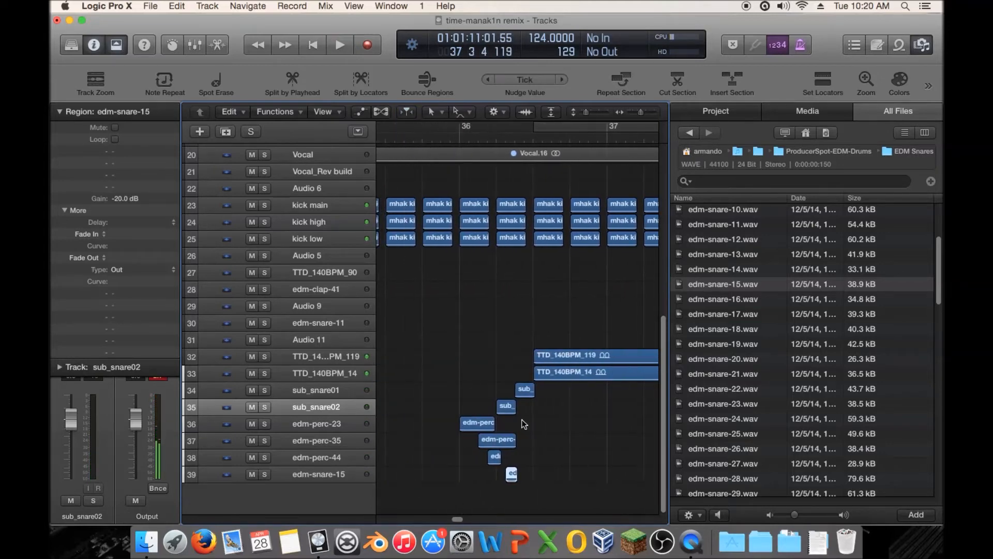
scroll(520, 420, up, 10)
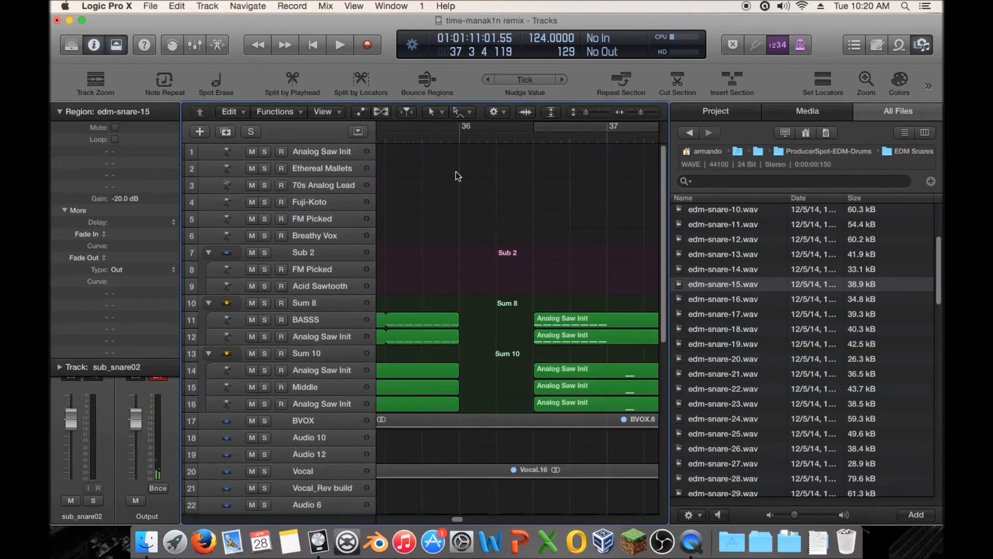
scroll(520, 200, down, 10)
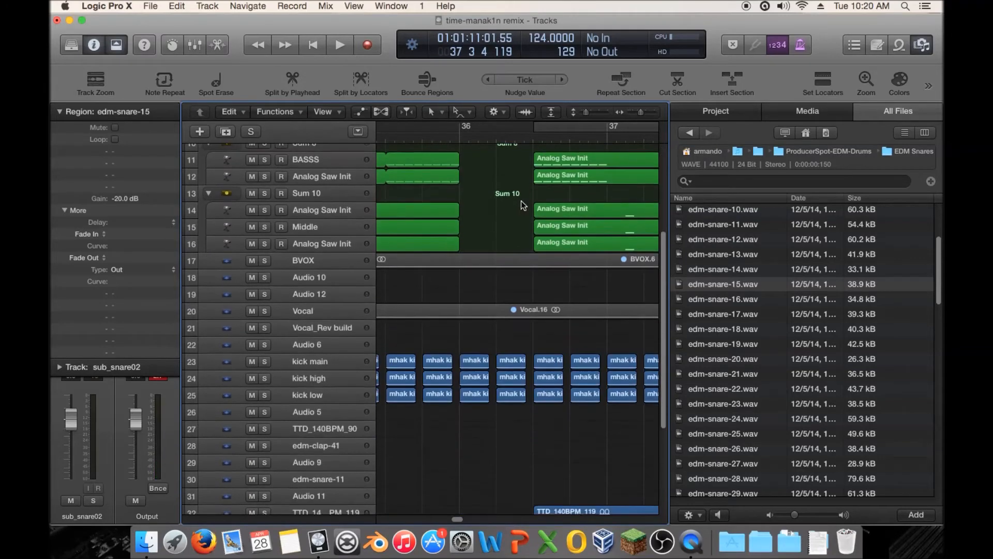
scroll(487, 338, left, 2)
click(322, 390)
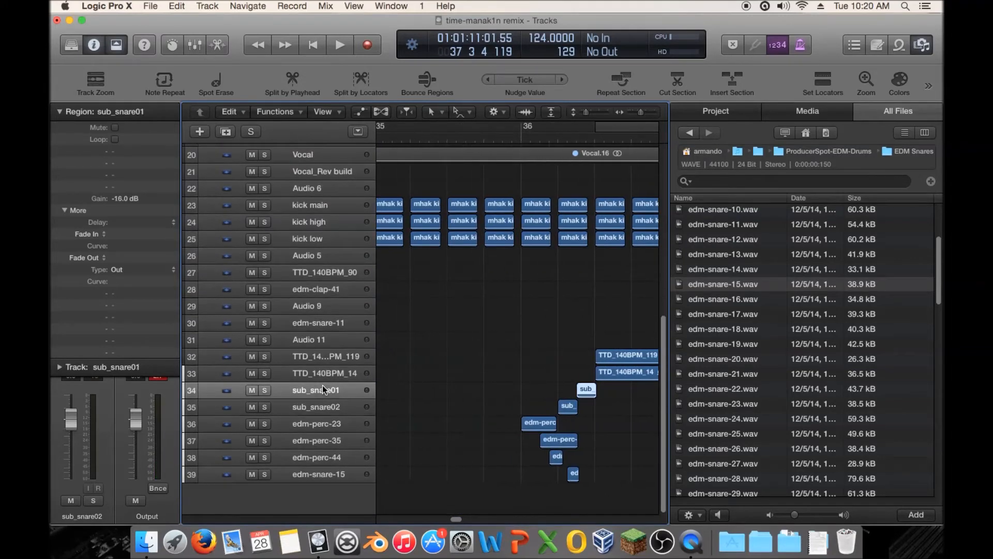
shift+click(334, 474)
right_click(310, 390)
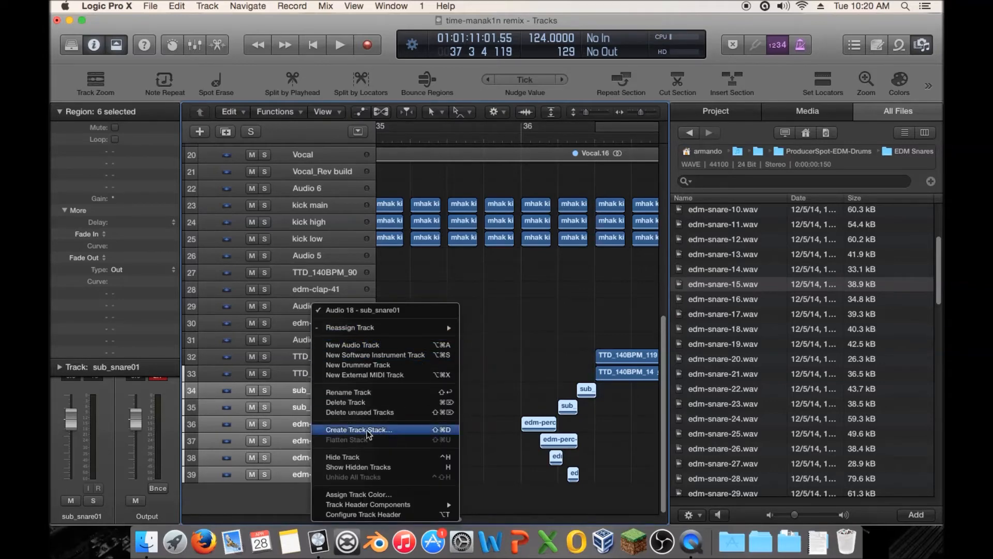
click(226, 394)
click(226, 394)
click(224, 392)
right_click(198, 389)
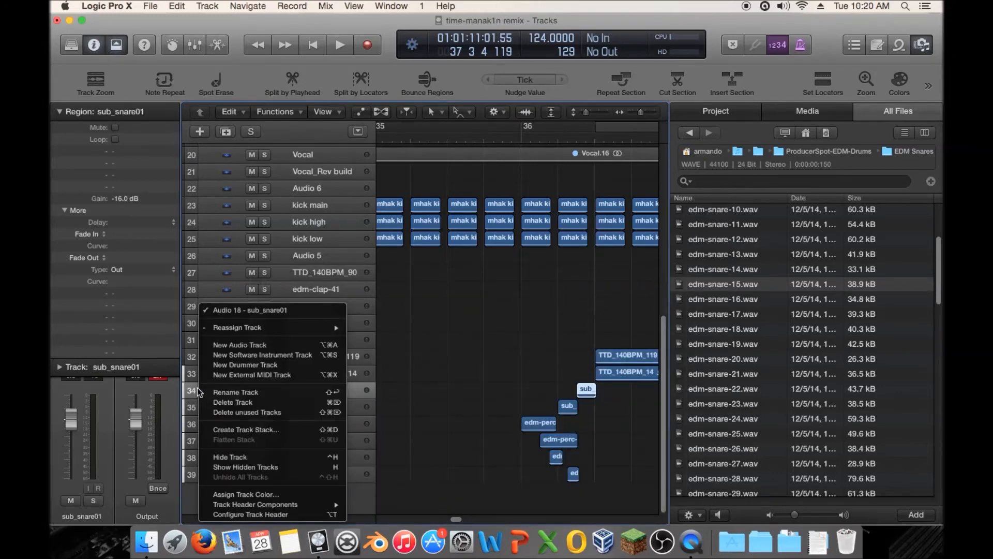
click(366, 434)
right_click(367, 396)
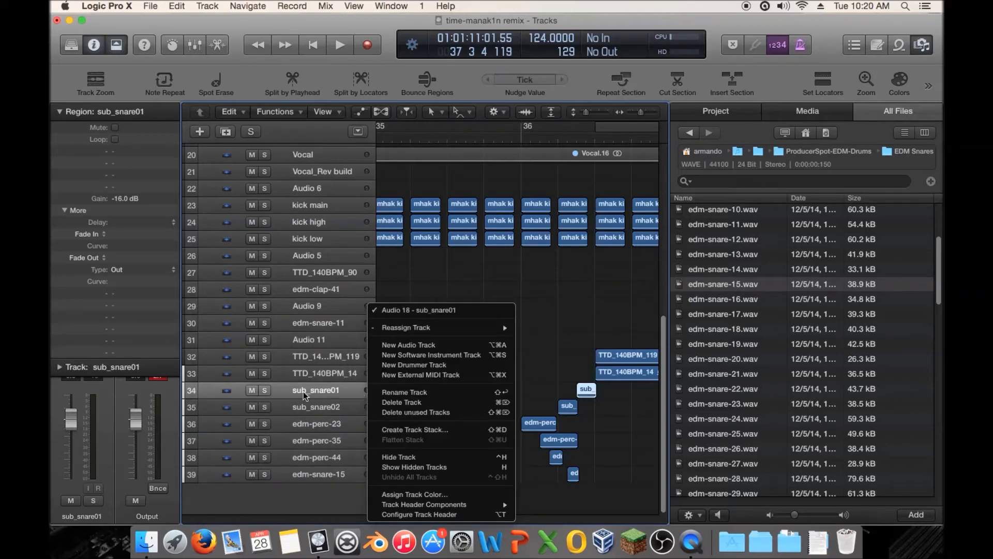
click(303, 424)
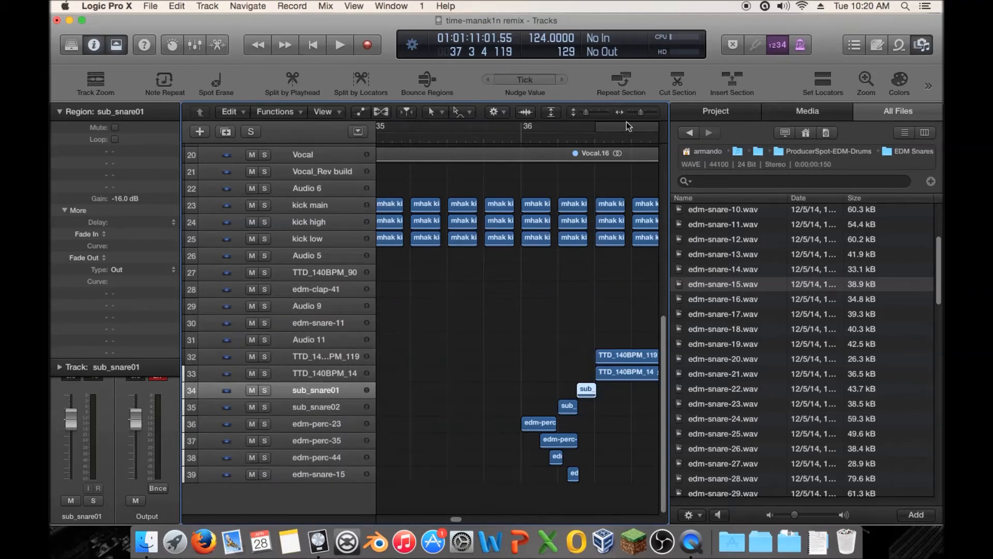
drag(588, 113, 592, 113)
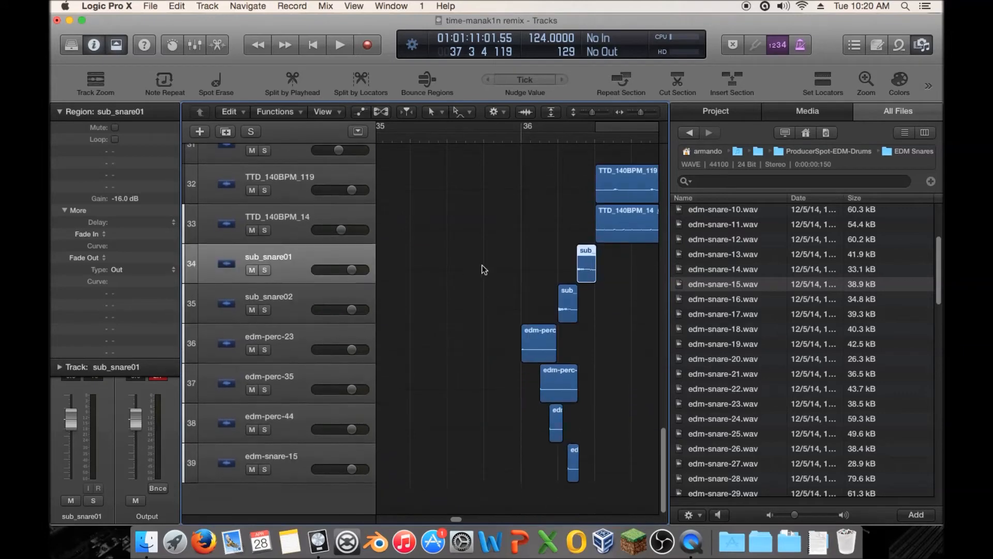
right_click(231, 264)
right_click(201, 272)
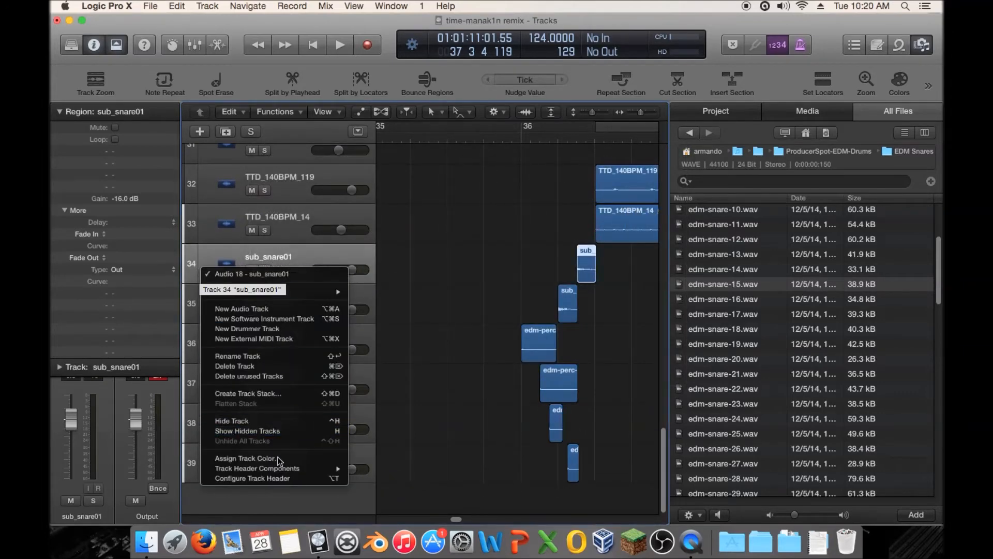
mouse_move(287, 470)
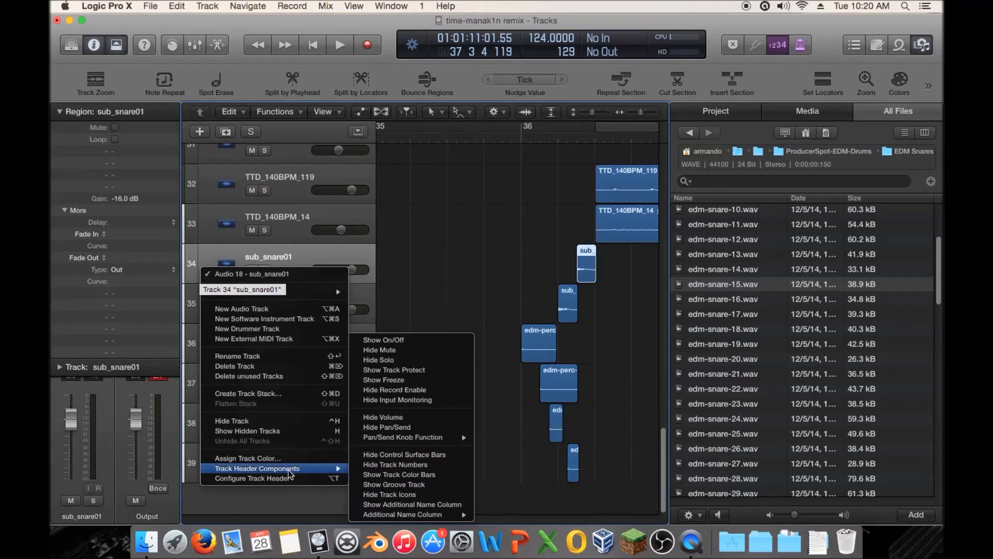
click(307, 245)
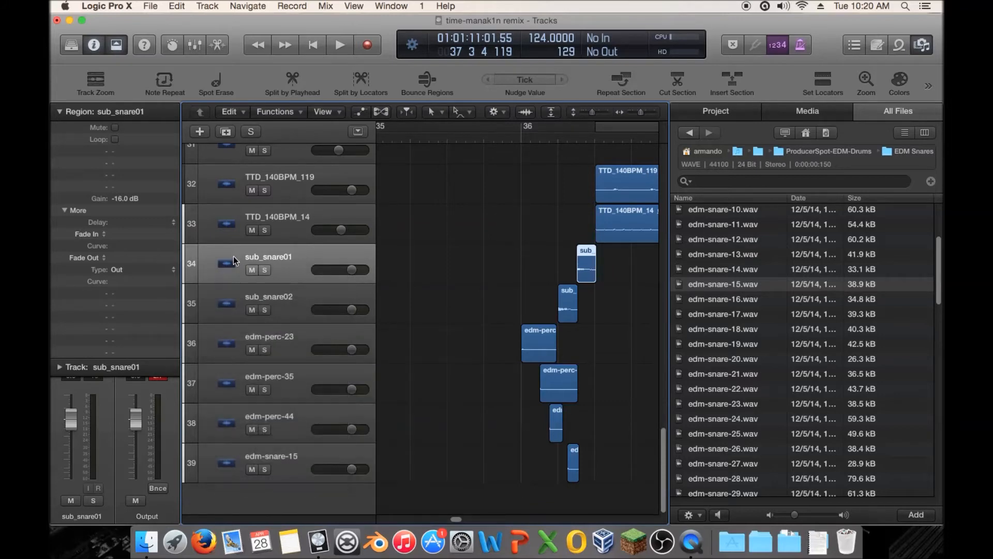
right_click(230, 264)
- Group the tracks sub_snare01 through edm-snare-15 into a summing track stack and collapse it
click(211, 275)
shift+click(282, 462)
right_click(293, 440)
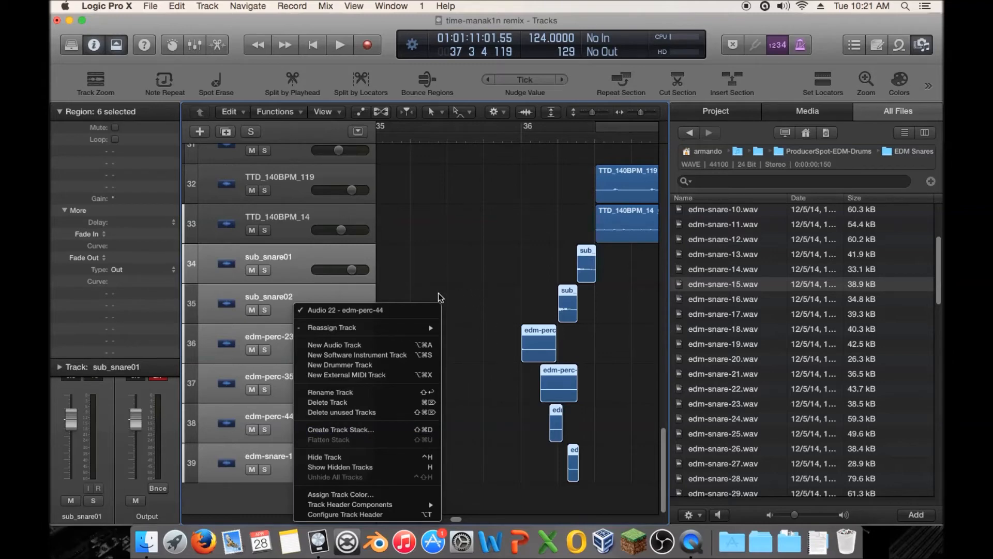
mouse_move(424, 323)
click(376, 429)
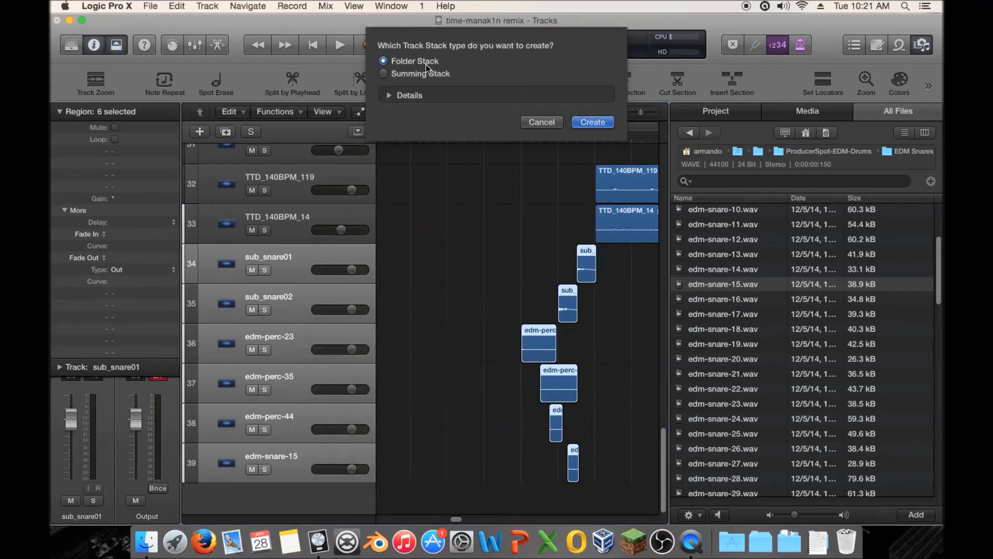
click(593, 123)
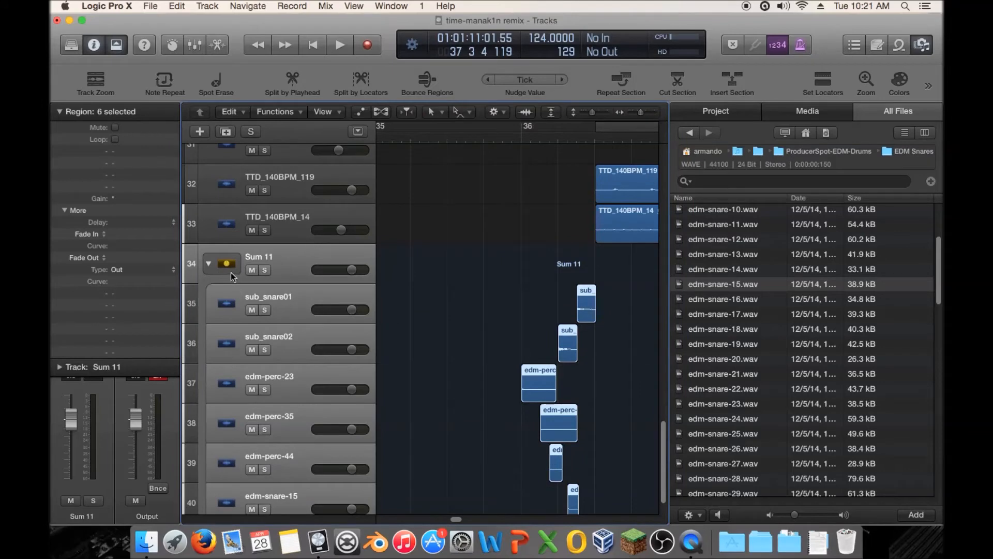
click(209, 264)
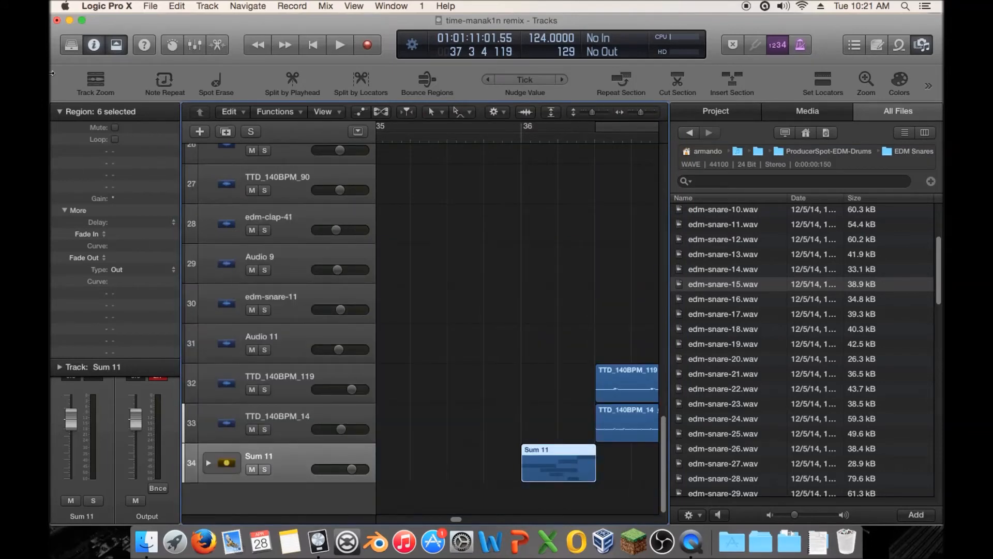
- Insert a Space Designer reverb on the Sum 11 stack and load its 1.0s House Room preset
click(60, 112)
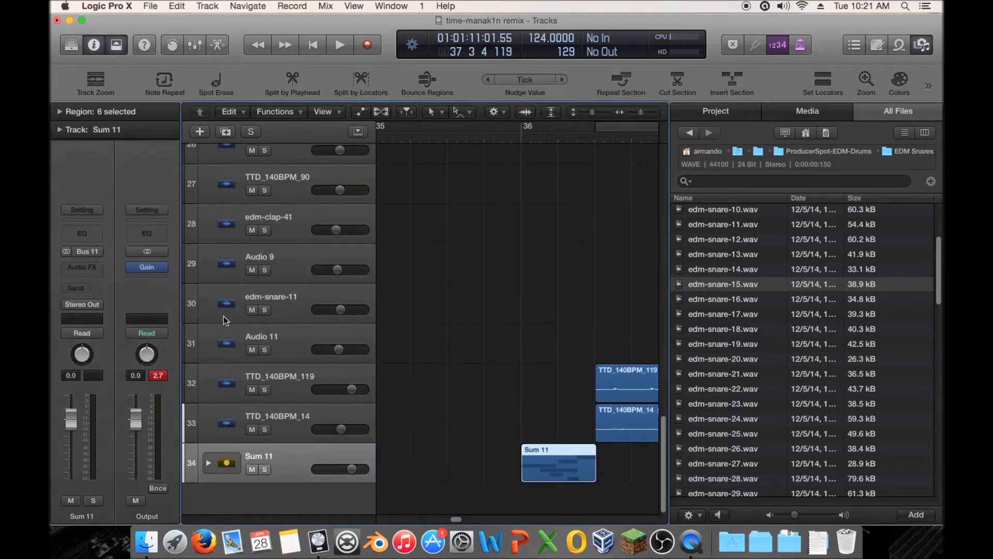
click(86, 268)
mouse_move(137, 382)
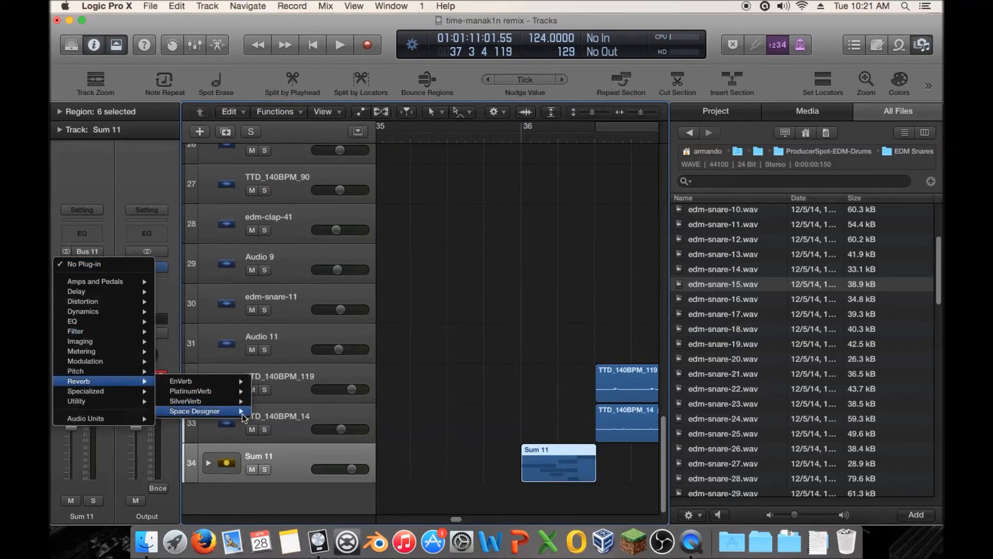
click(270, 412)
click(227, 71)
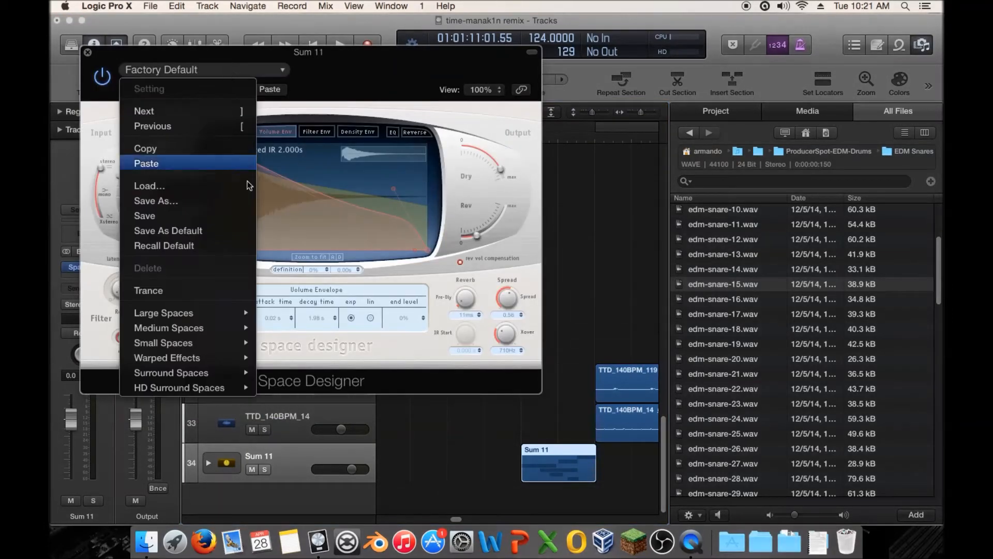
mouse_move(211, 330)
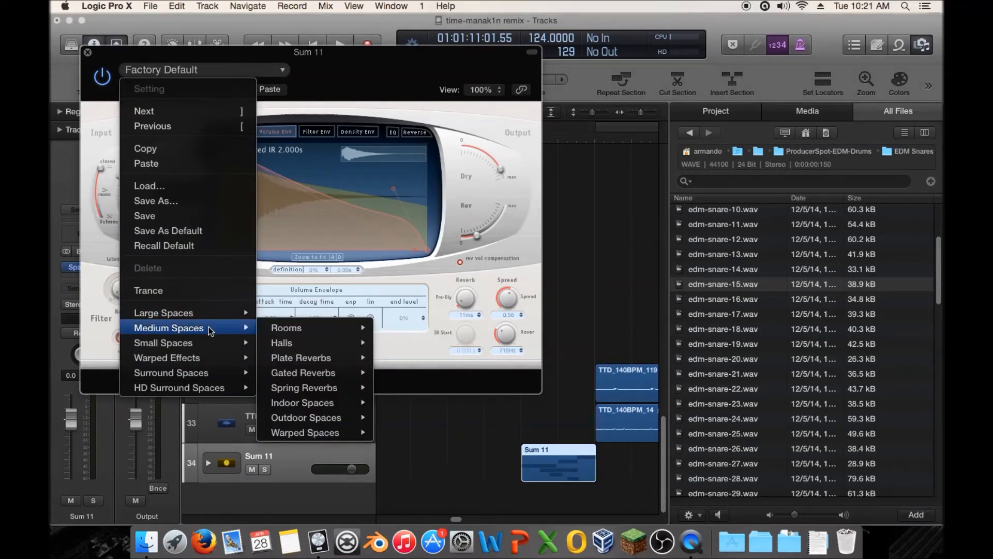
mouse_move(353, 328)
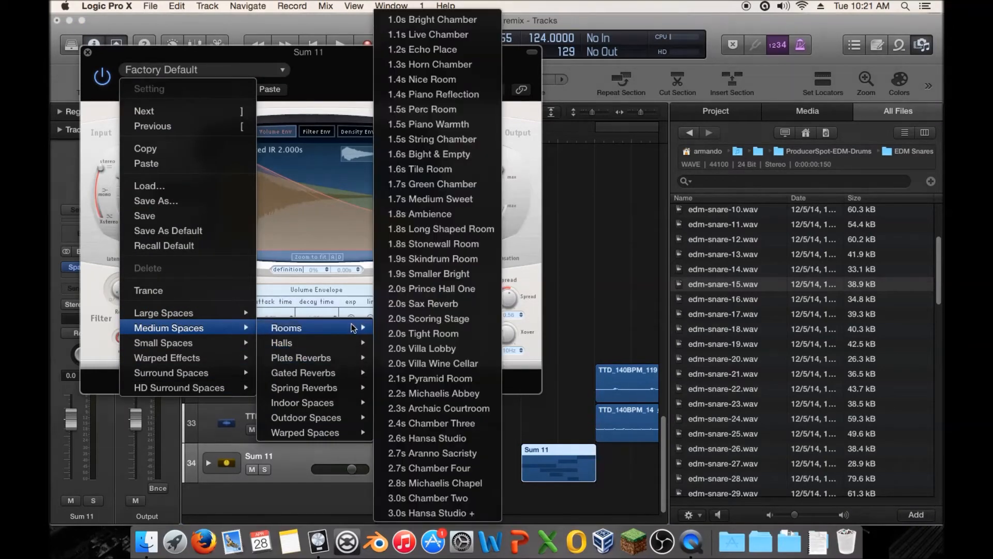
mouse_move(352, 401)
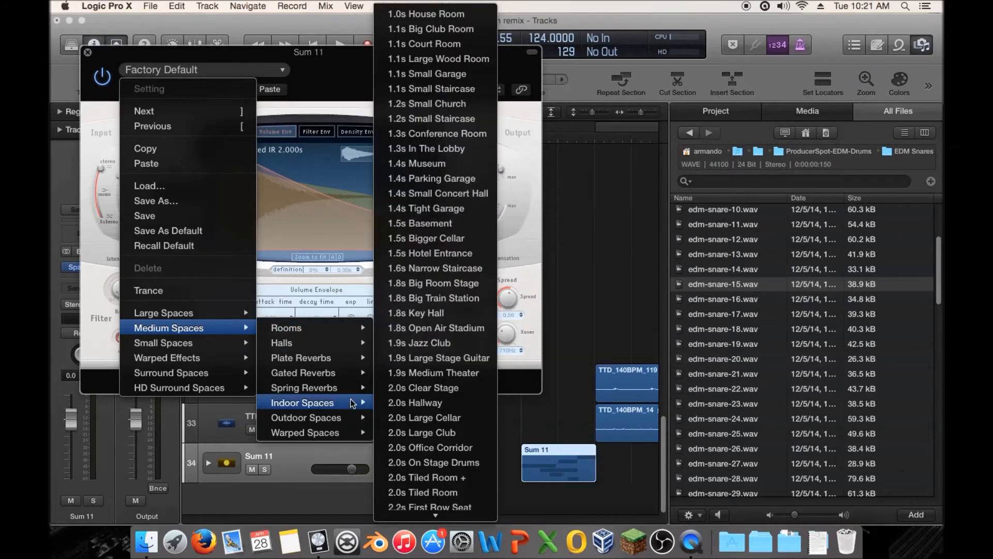
click(437, 12)
- Set a cycle range of 0 2 0 0 from 36 1 1, solo the Sum 11 stack and play the loop
drag(452, 60, 223, 81)
drag(525, 131, 595, 132)
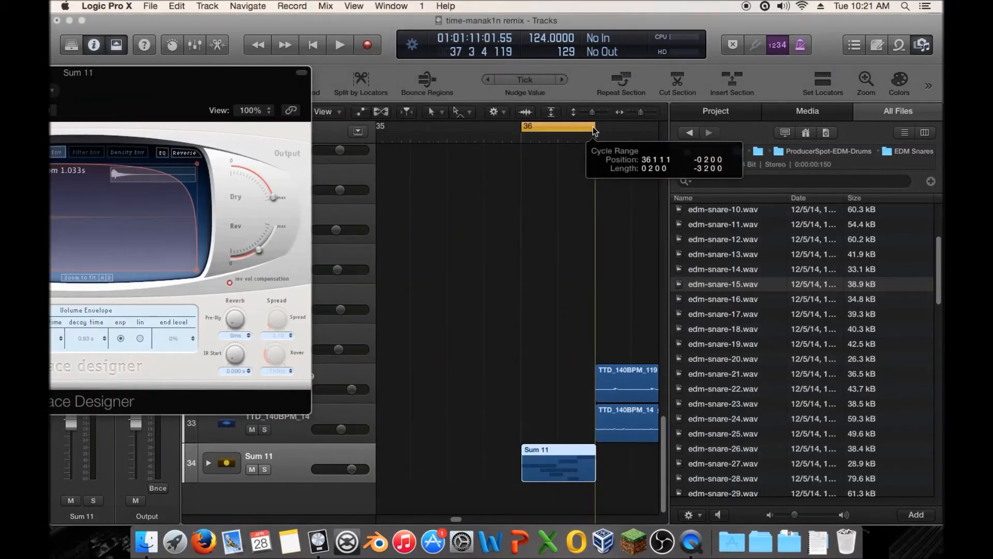
click(264, 469)
key(space)
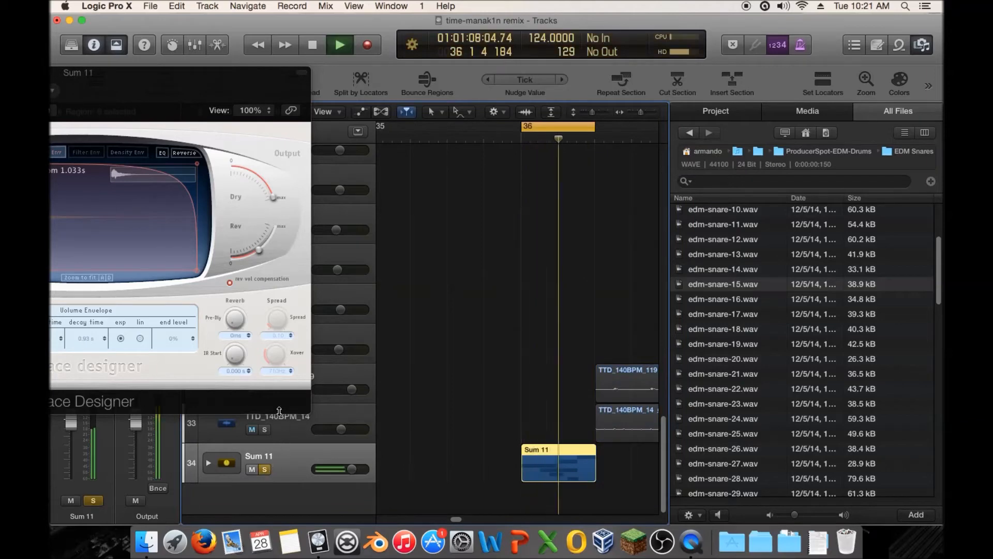
- Lower the reverb output level in Sum 11's Space Designer, then close the plug-in and stop playback
drag(136, 76, 542, 98)
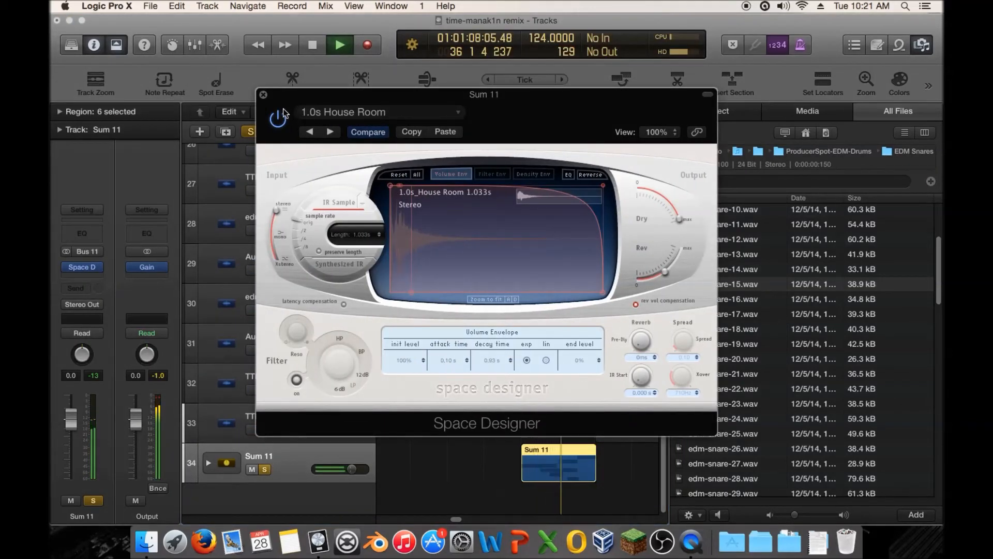
drag(655, 264, 656, 280)
click(263, 95)
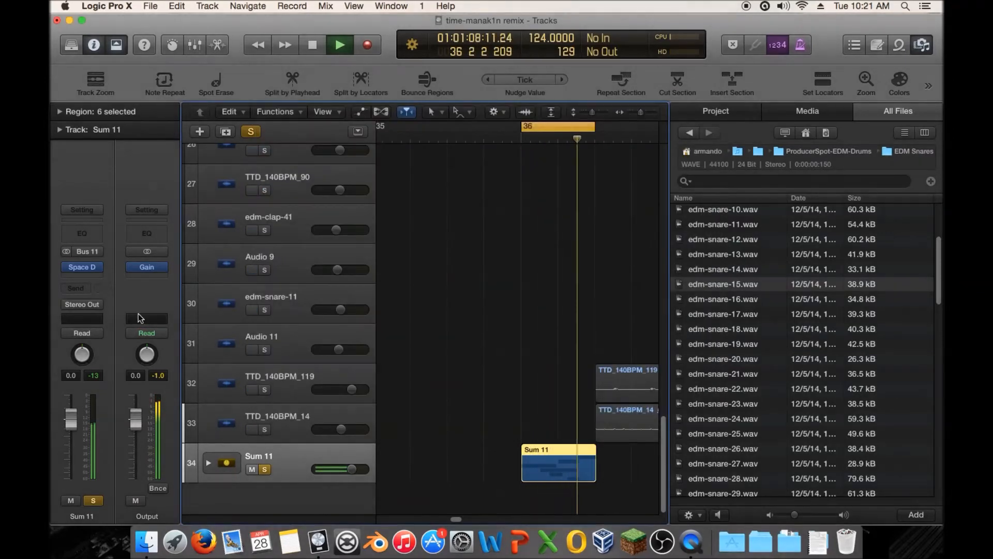
key(space)
- Insert a stereo Compressor after the reverb on Sum 11, lower its threshold during playback and show the graph display
click(92, 276)
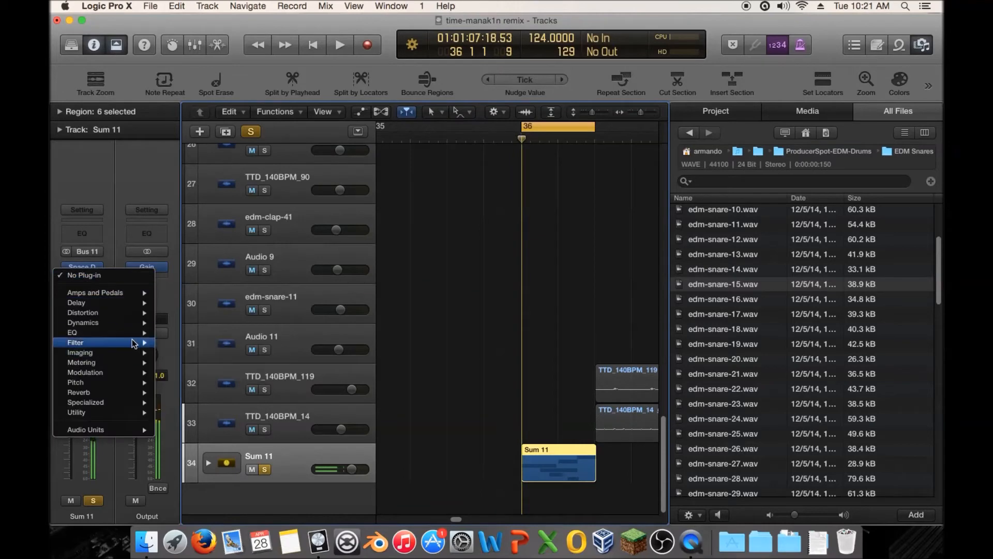
mouse_move(124, 322)
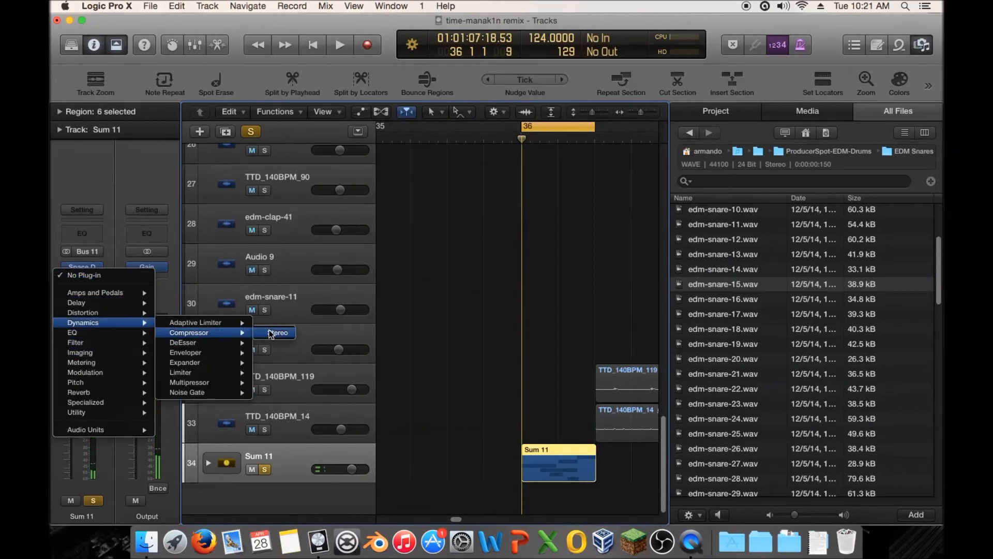
click(269, 330)
key(space)
drag(190, 313, 195, 344)
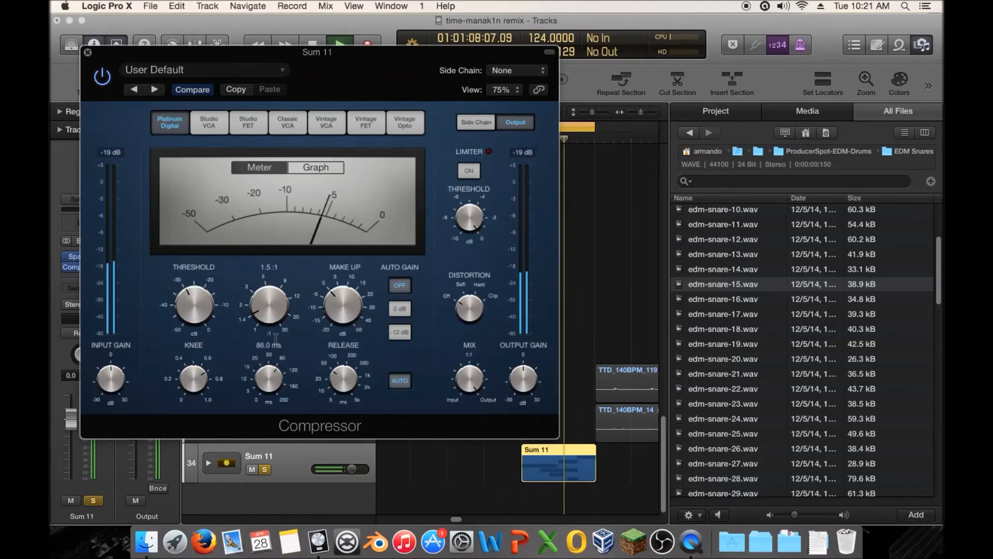
click(314, 169)
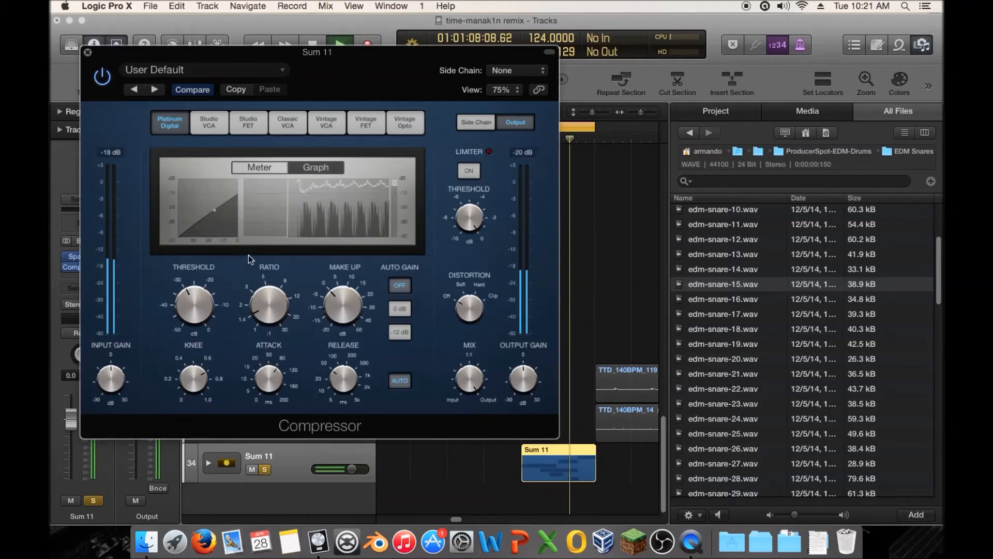
- Adjust the compressor's release with auto release off, raise the ratio and threshold, and reduce the knee to its minimum
drag(343, 382, 336, 411)
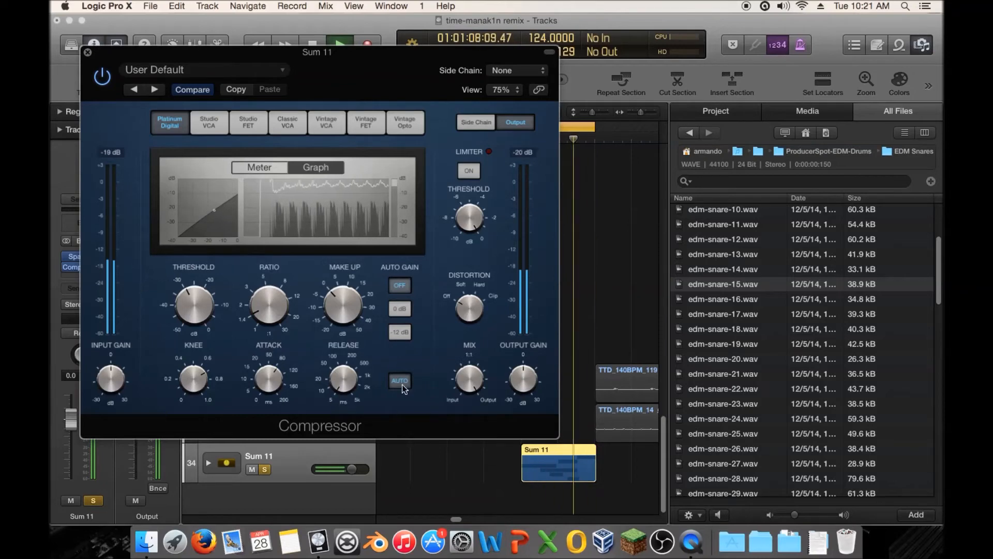
drag(274, 311, 280, 280)
drag(195, 300, 199, 268)
drag(196, 383, 186, 433)
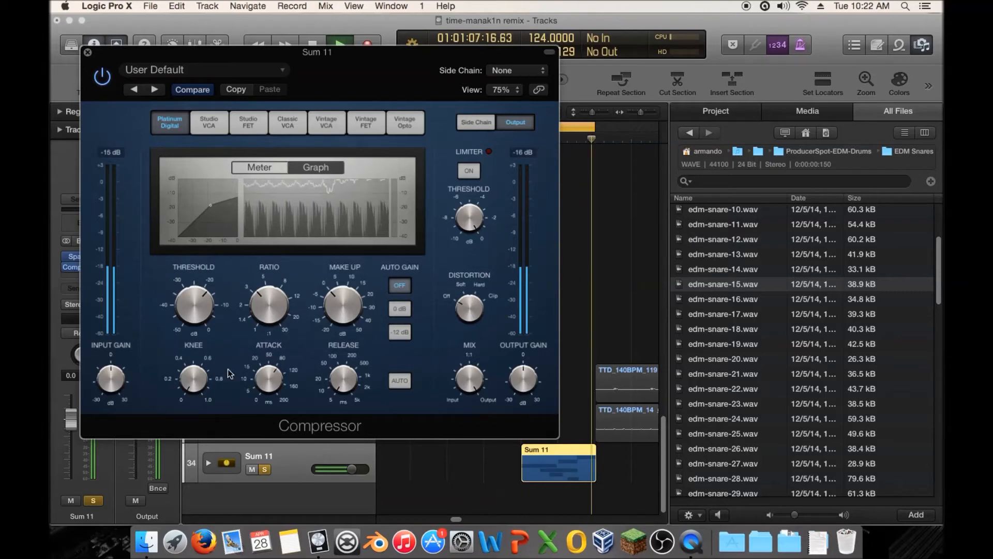
mouse_move(200, 308)
mouse_down()
mouse_move(201, 318)
mouse_move(202, 309)
mouse_up()
- Set the compressor's auto gain to -12 dB and make-up gain to -6.5 dB, then close it and check the loop
click(396, 337)
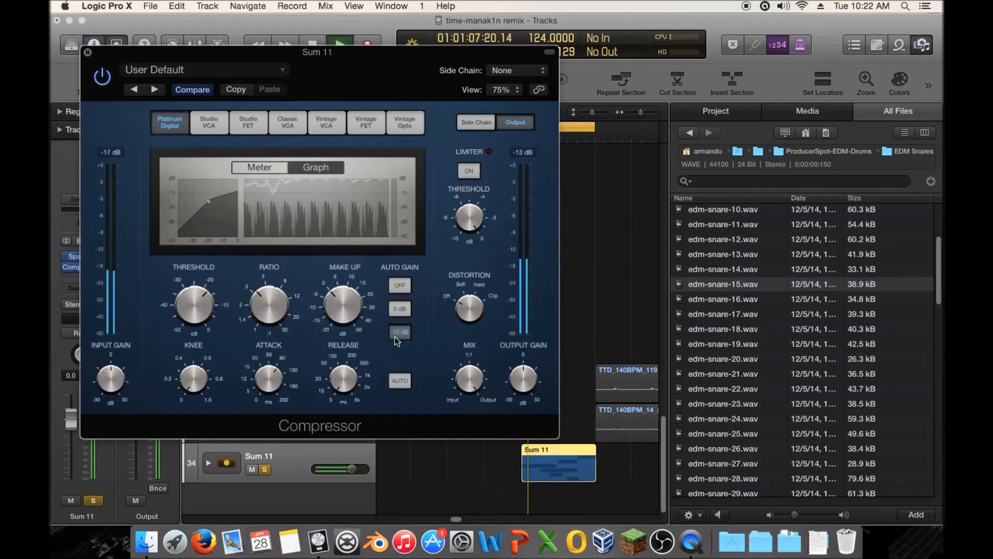
drag(343, 309, 339, 327)
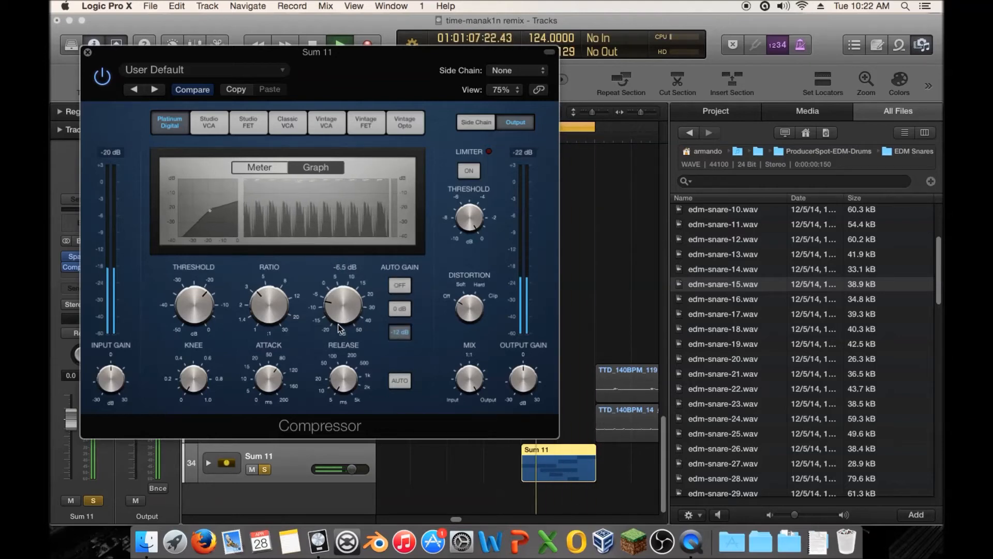
click(88, 52)
key(space)
key(space)
key(space)
- Expand the Sum 11 stack, move the solo from the stack to edm-perc-23 and listen to that track alone
click(209, 463)
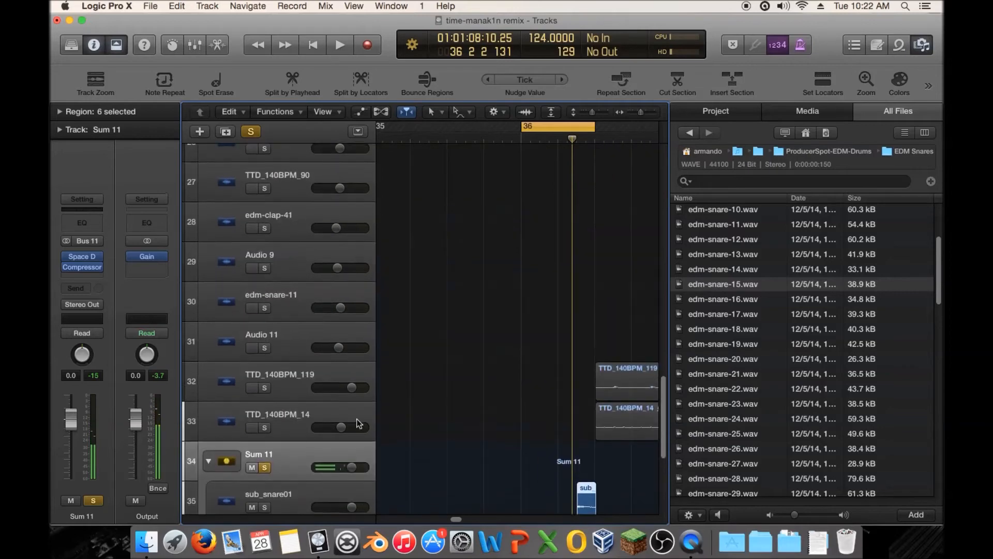
scroll(430, 357, down, 5)
click(268, 382)
click(265, 378)
key(space)
key(space)
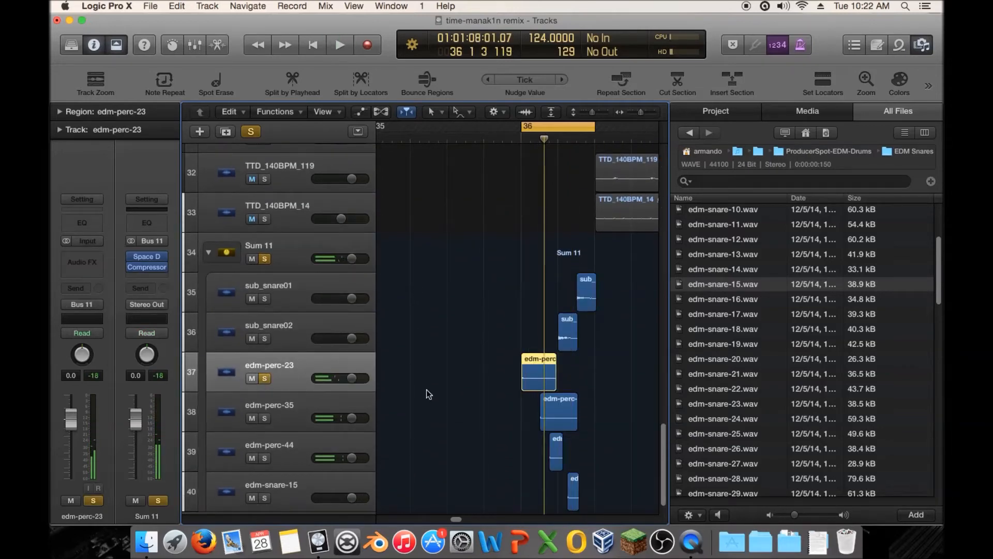
click(265, 259)
key(space)
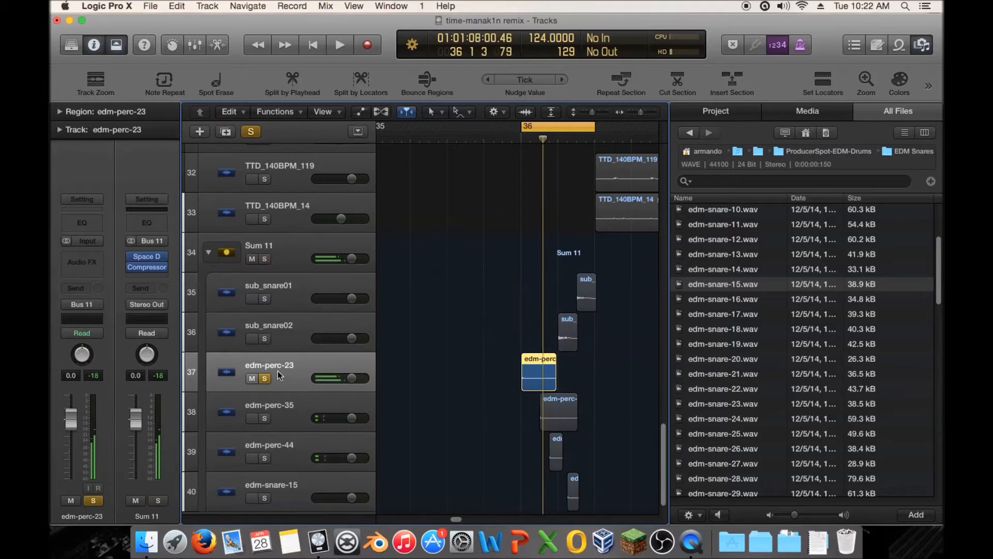
- Insert a Gain plug-in on the edm-perc-23 track and set its balance to -28%
click(93, 269)
mouse_move(127, 392)
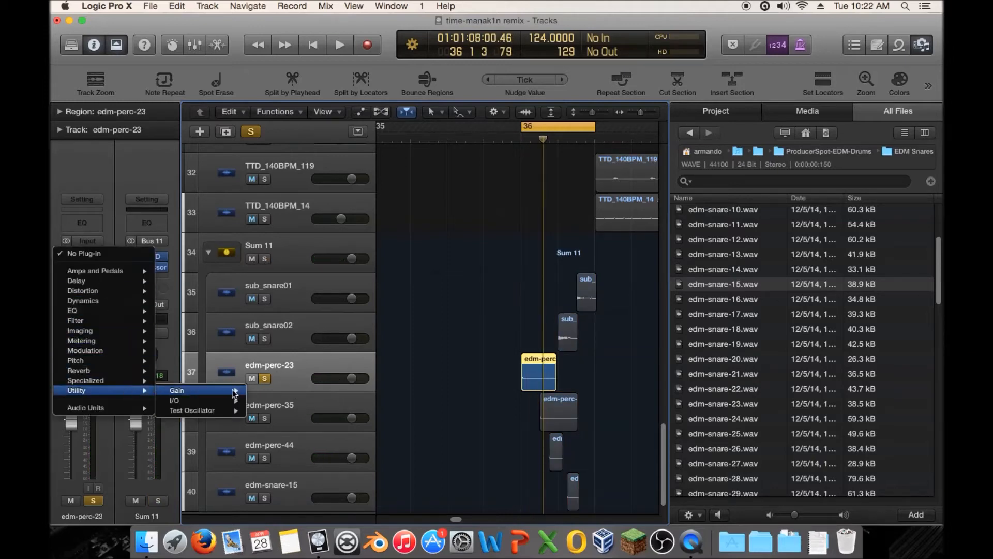
click(286, 393)
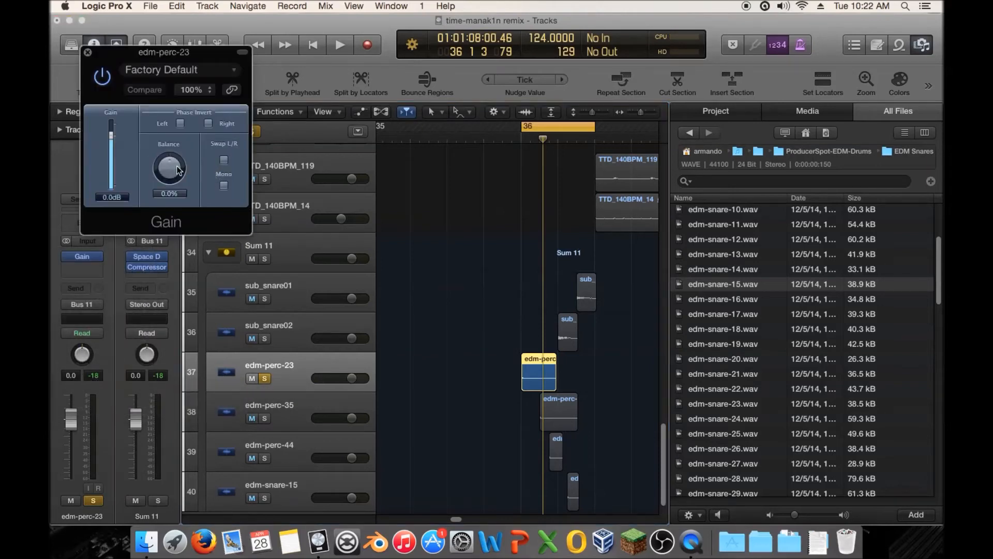
key(space)
drag(176, 178, 174, 172)
key(space)
key(space)
key(space)
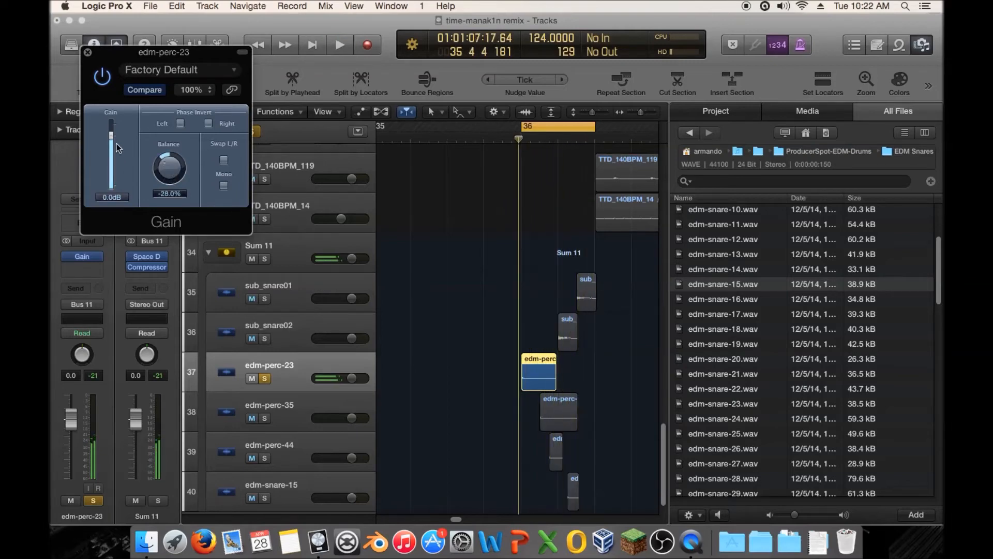
- Raise the Gain plug-in on edm-perc-23 to about +2.4 dB while the loop plays, then close it
key(space)
drag(112, 141, 112, 142)
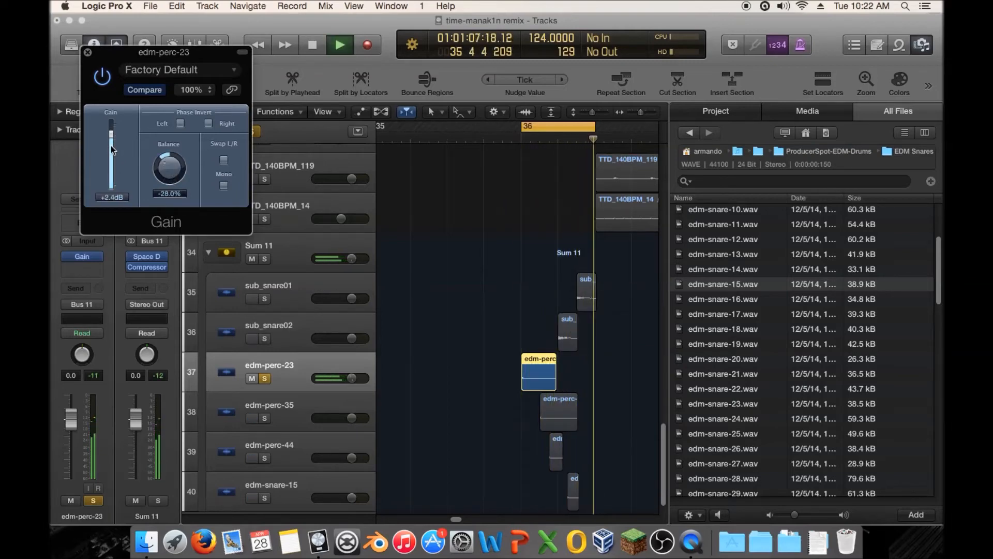
key(space)
click(88, 52)
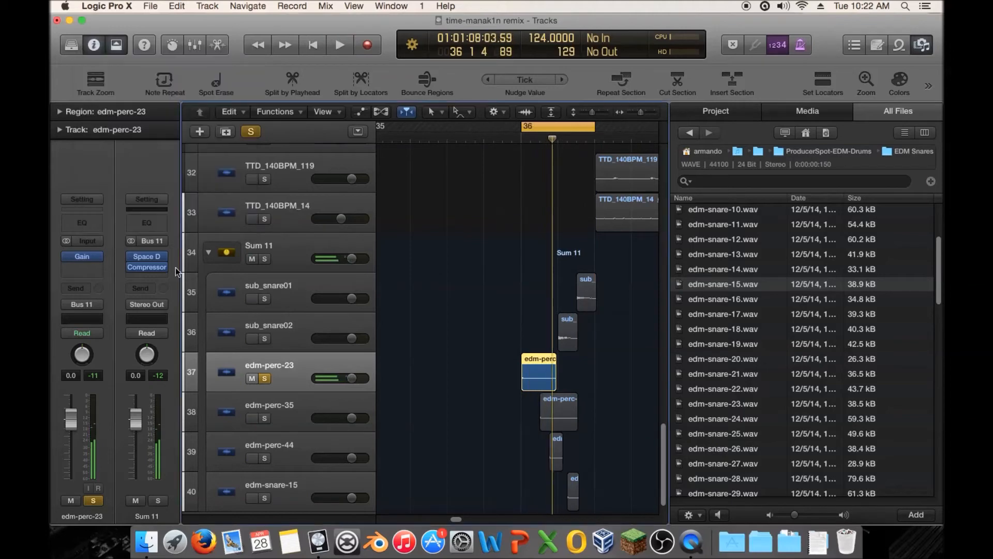
- Clear the solo on edm-perc-23, hide the file browser and collapse the Sum 11 stack
click(265, 378)
scroll(396, 204, left, 5)
scroll(395, 204, down, 1)
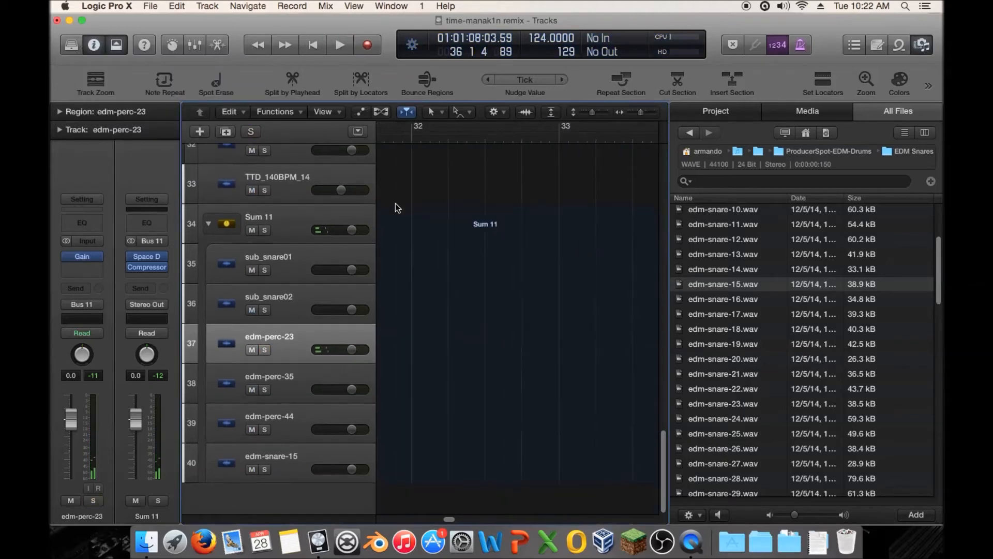
click(923, 46)
drag(915, 113, 905, 116)
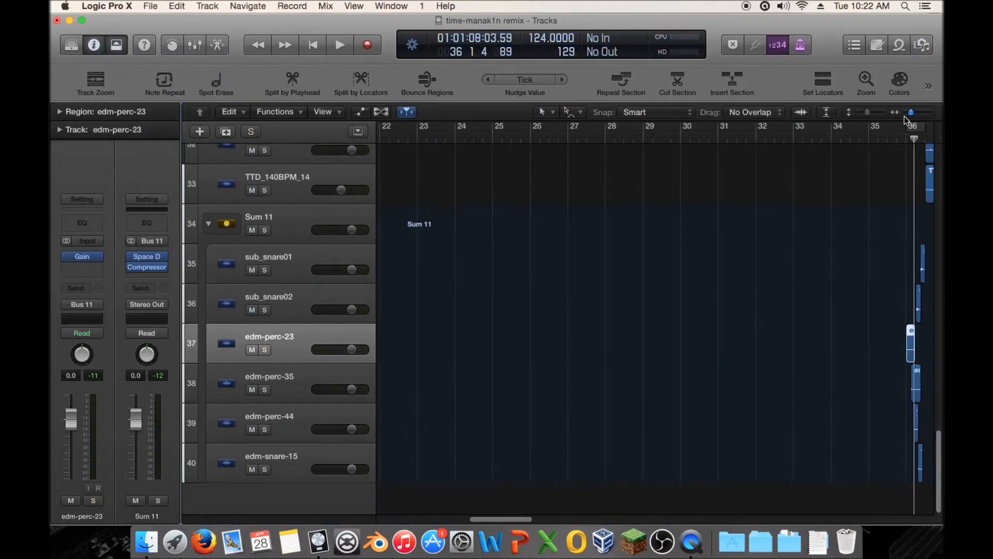
click(212, 225)
- Play back the drop twice from bar 32 and look over the tracks down to the Sum 11 fill
scroll(521, 266, up, 15)
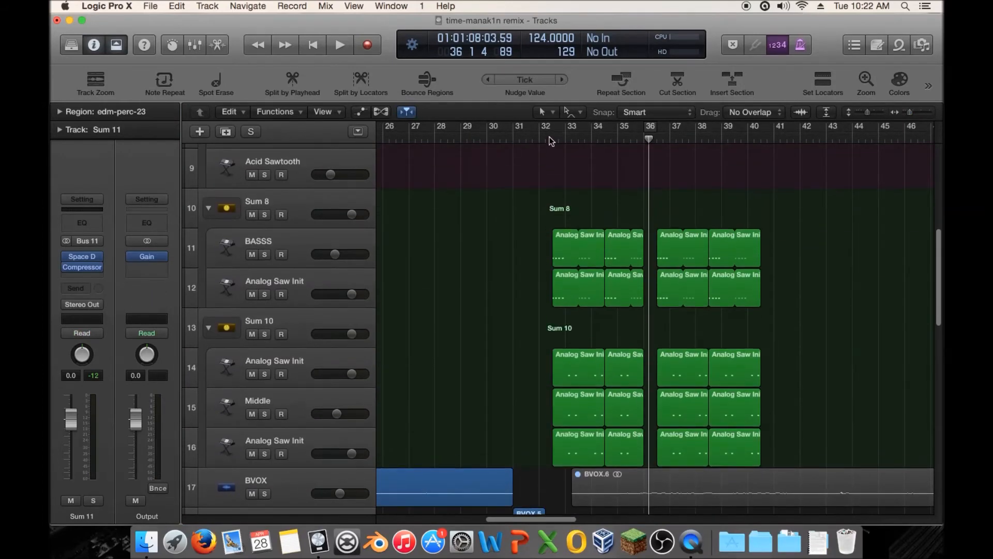
click(550, 140)
key(space)
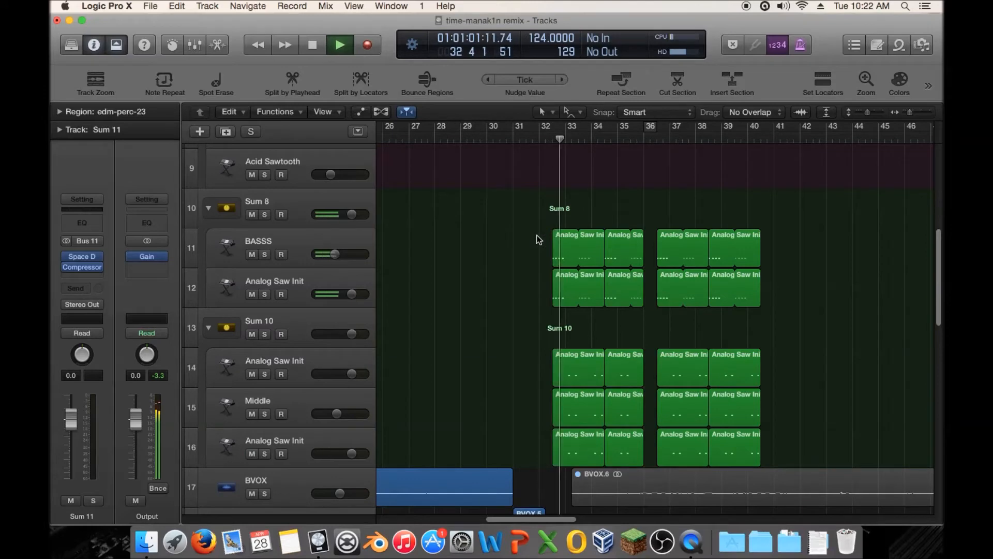
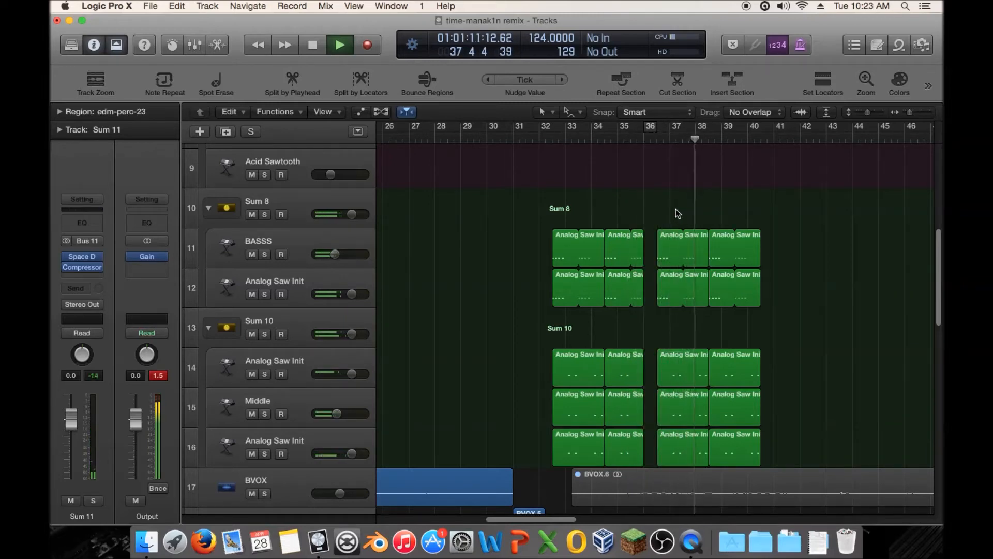
scroll(675, 208, down, 5)
scroll(672, 203, up, 12)
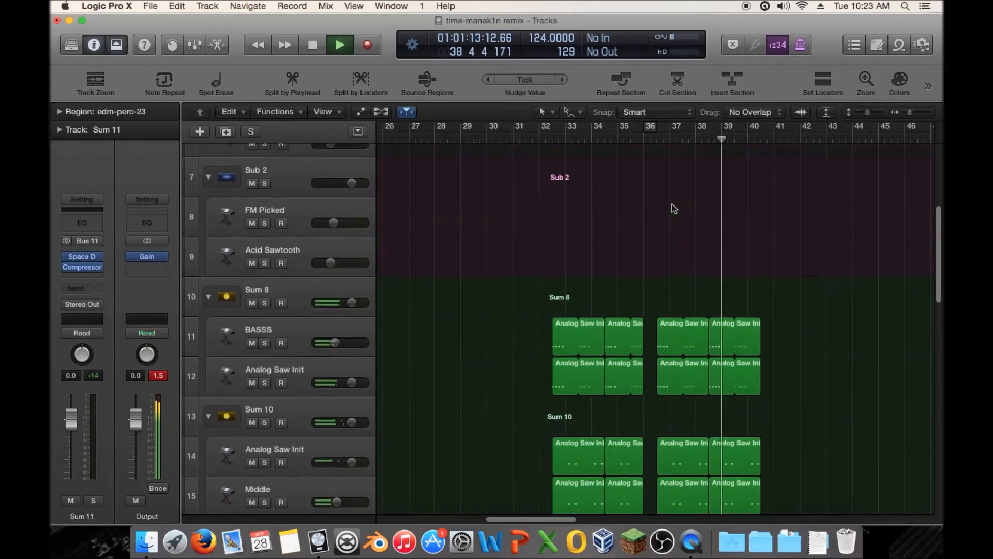
scroll(673, 207, down, 8)
scroll(672, 204, down, 8)
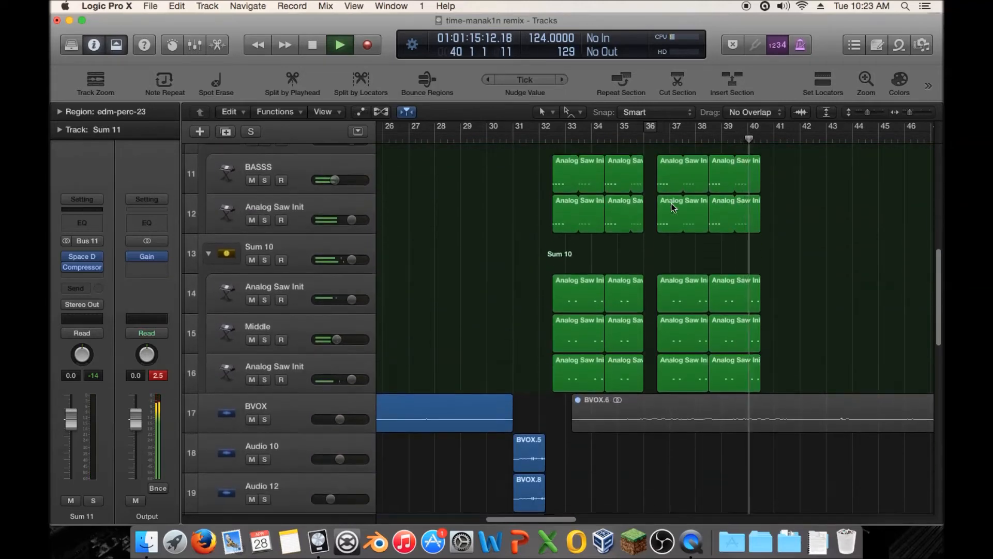
click(544, 139)
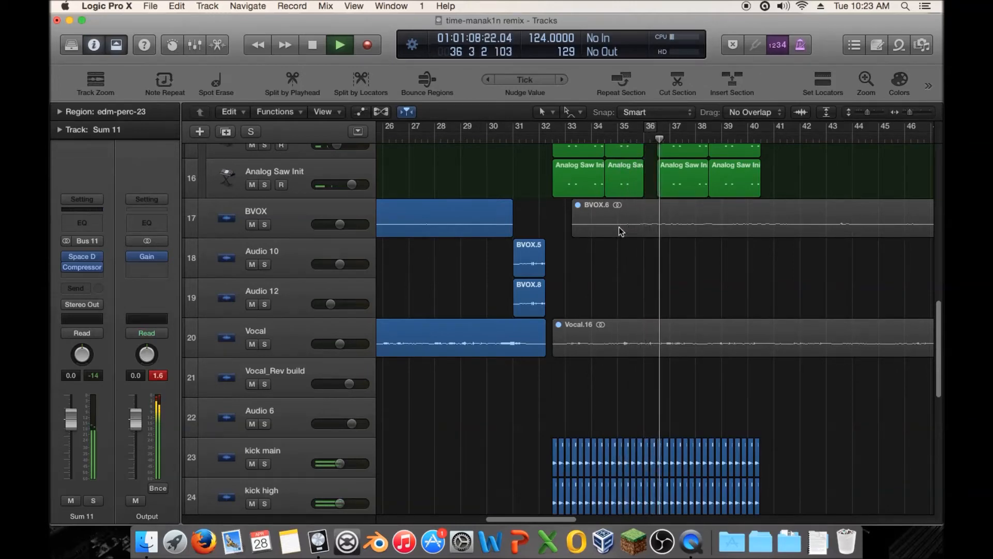
scroll(620, 231, down, 4)
scroll(619, 228, down, 6)
key(space)
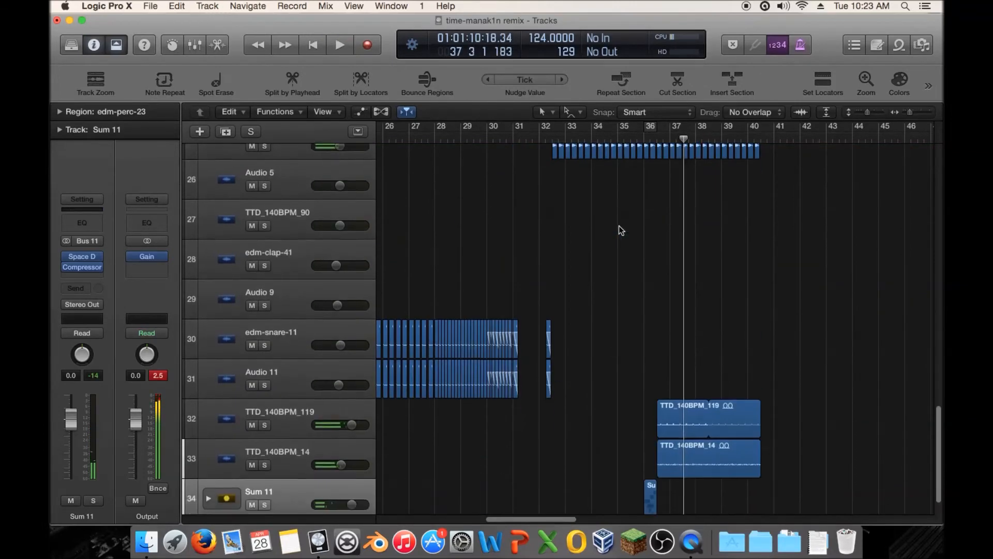
- Briefly solo the TTD_140BPM_119 track, then solo the Sum 11 stack instead and expand it
click(284, 372)
click(265, 389)
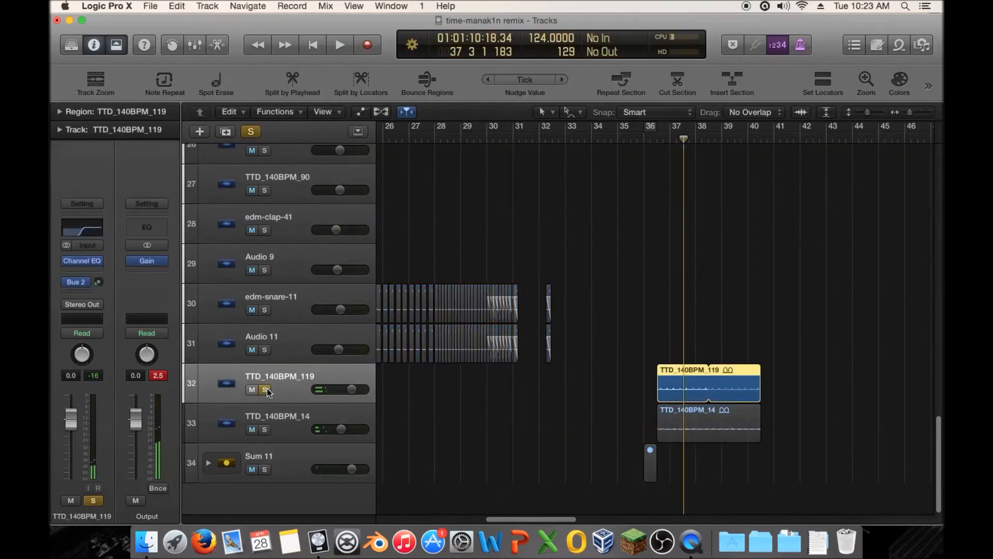
click(258, 473)
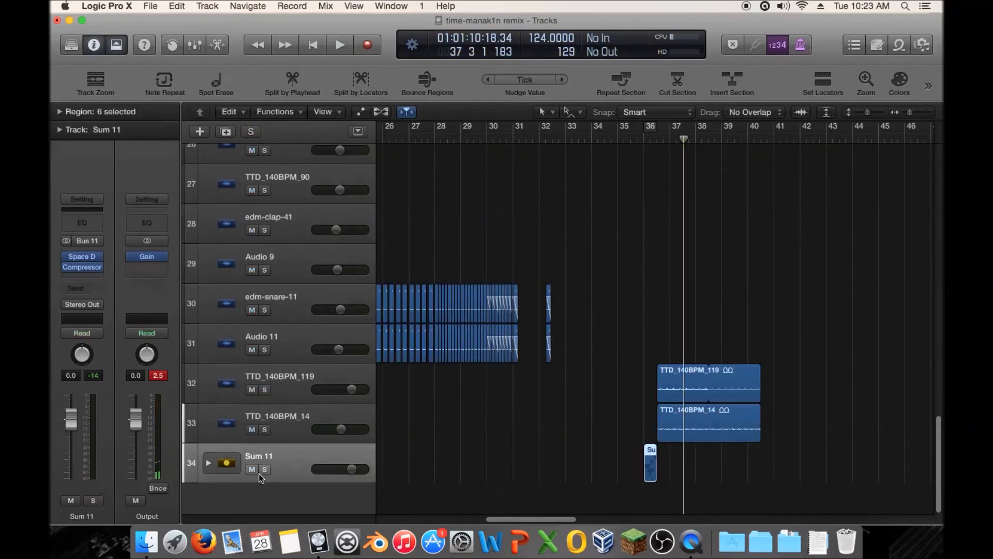
click(264, 470)
click(208, 463)
scroll(576, 344, down, 6)
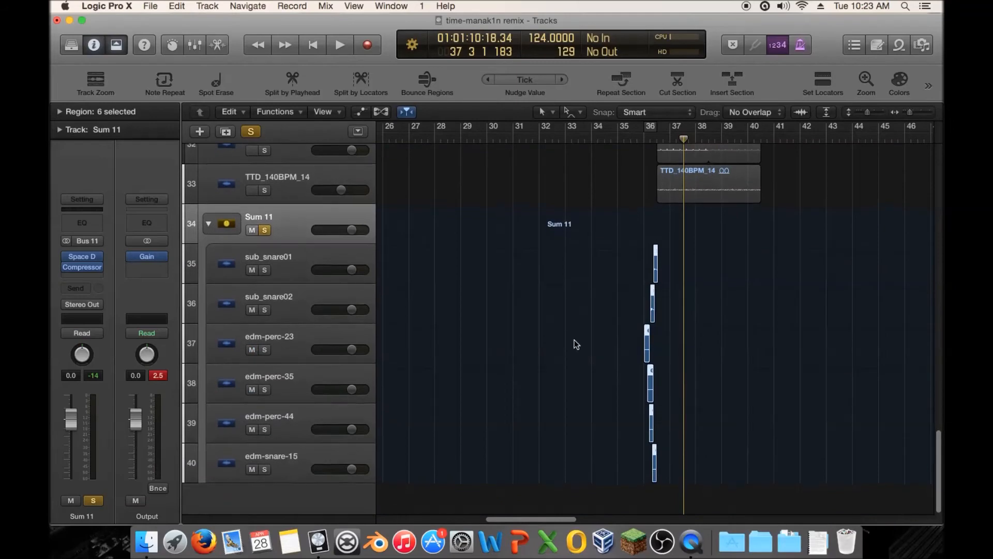
- Play back the soloed Sum 11 fill from just before bar 36
click(914, 109)
drag(912, 113, 917, 113)
click(628, 139)
key(space)
key(space)
- Duplicate the edm-perc-23 track, copy its bar 36 region onto the new track and mute the original track
click(291, 340)
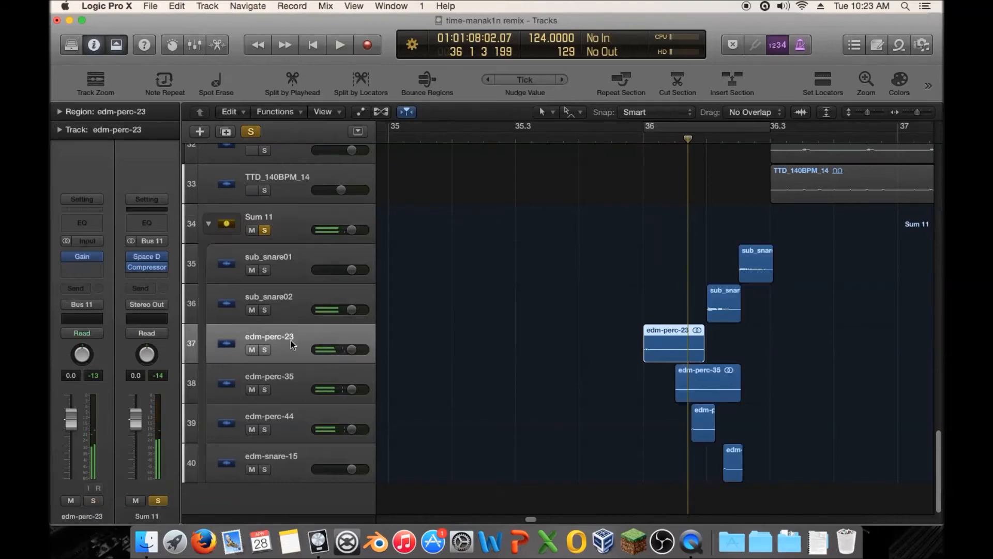
click(226, 133)
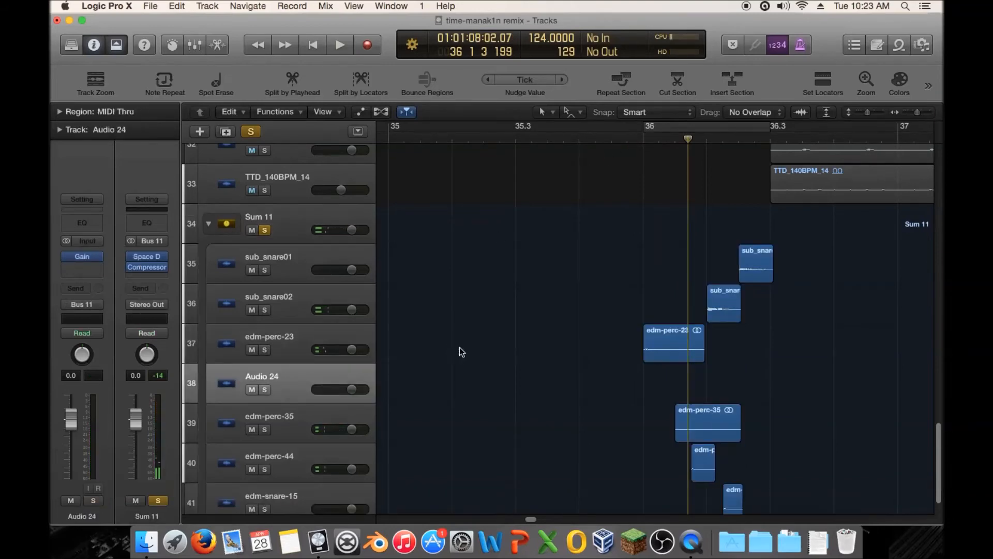
drag(656, 377, 656, 384)
click(252, 350)
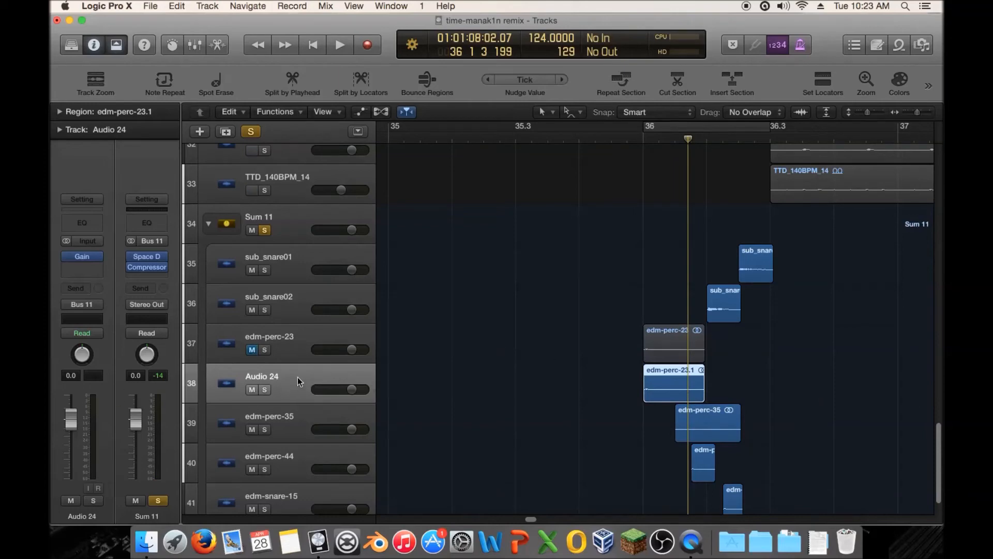
- Enable Flex Time - Monophonic on Audio 24, stretch the edm-perc-23.1 region to about 36.2.3, and play the fill
click(380, 111)
click(325, 404)
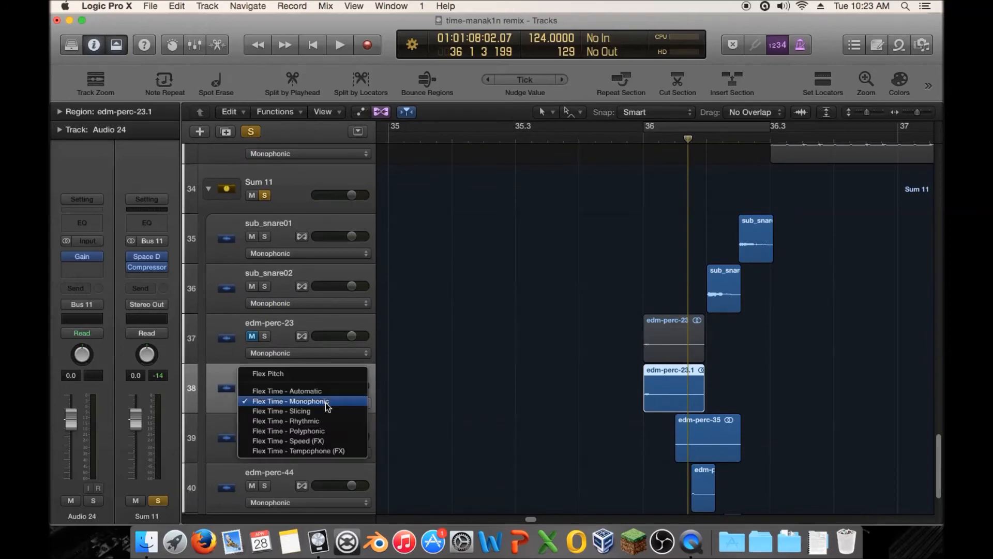
click(206, 382)
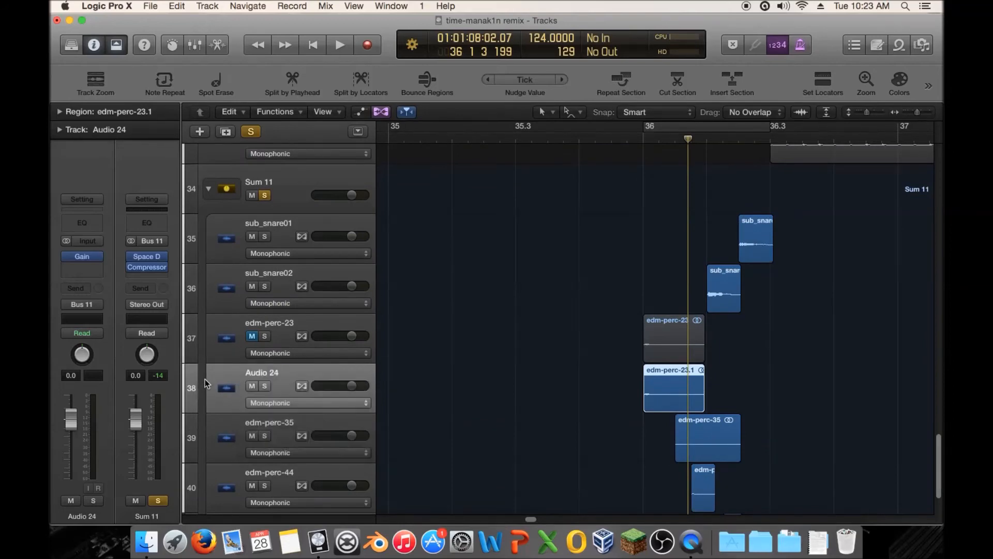
click(302, 386)
drag(702, 403, 738, 402)
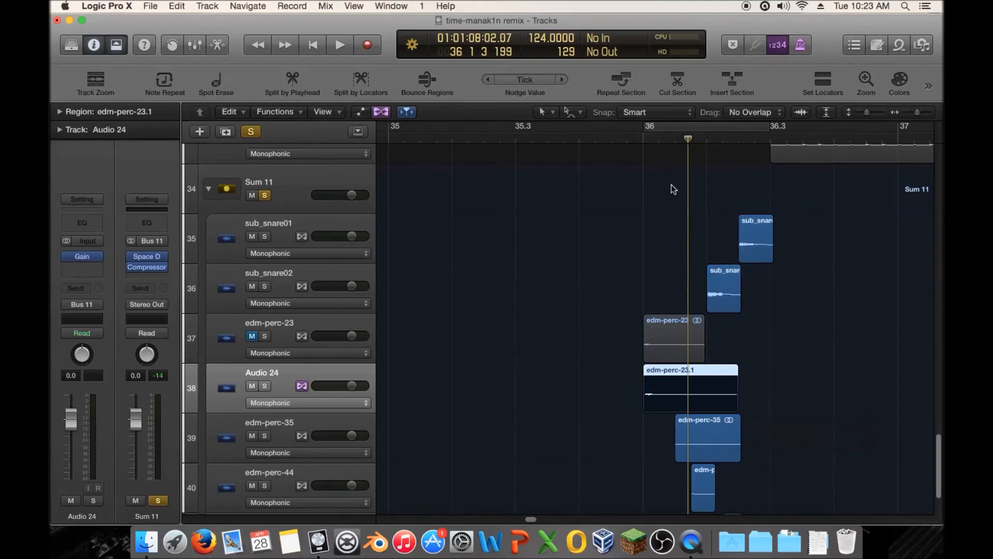
key(space)
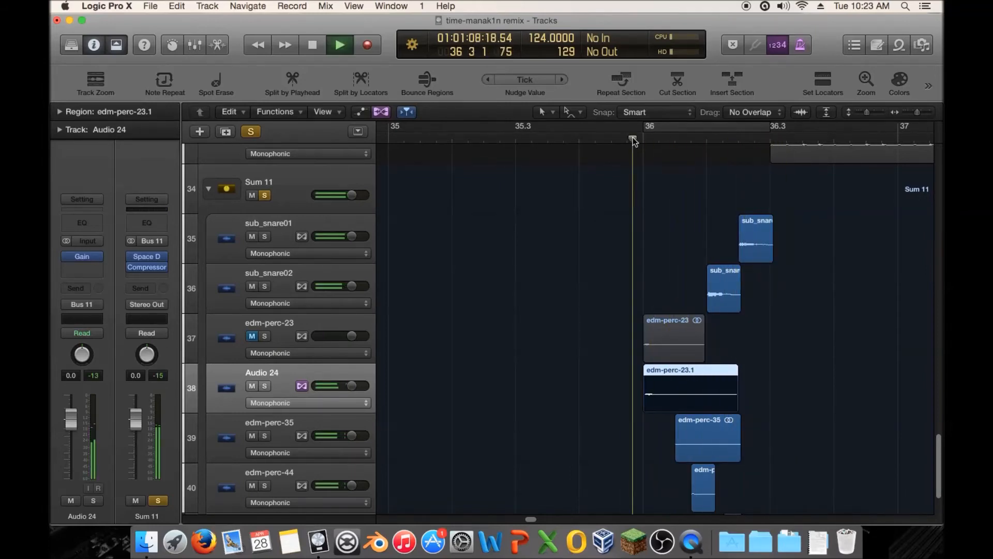
key(space)
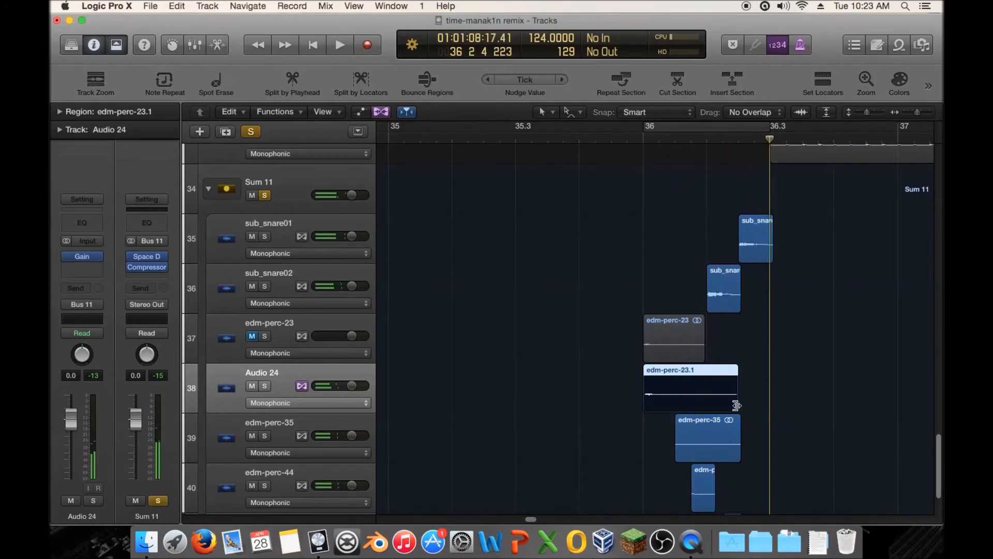
- Stretch the edm-perc-23.1 region's end to 36.3 and play back the fill
drag(735, 405, 769, 406)
click(618, 138)
key(space)
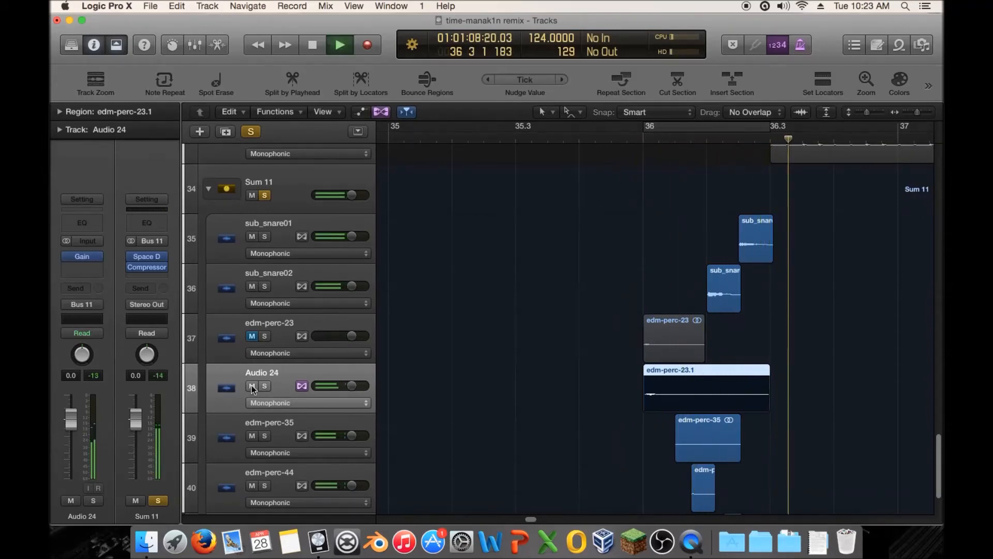
key(space)
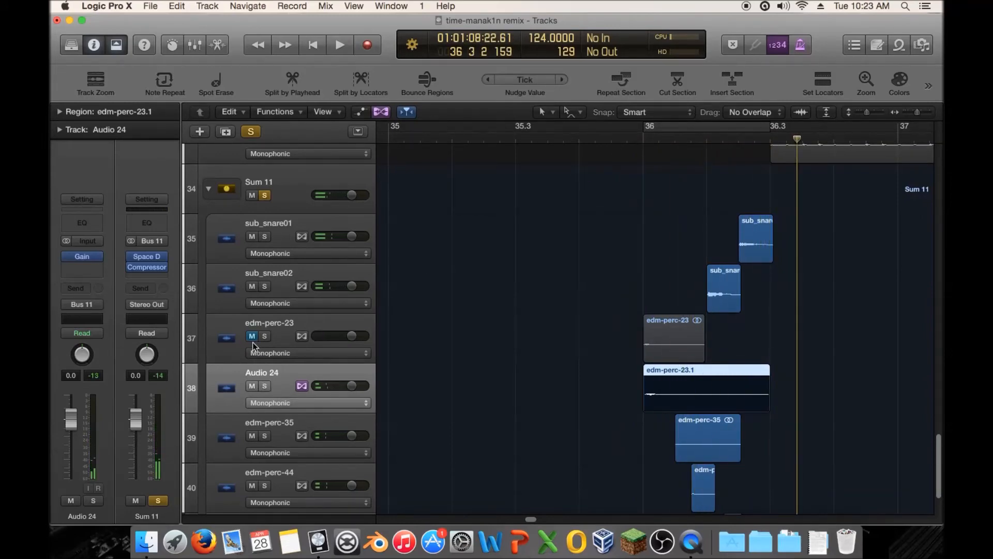
- Compare the stretched copy on Audio 24 with the original edm-perc-23 by swapping their mutes between playbacks
click(627, 138)
key(space)
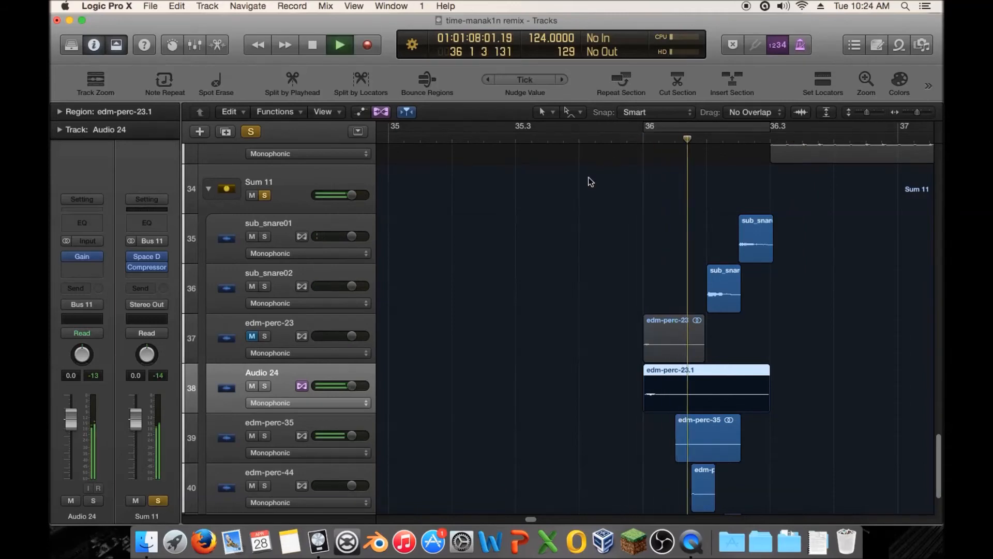
key(space)
click(252, 386)
click(252, 336)
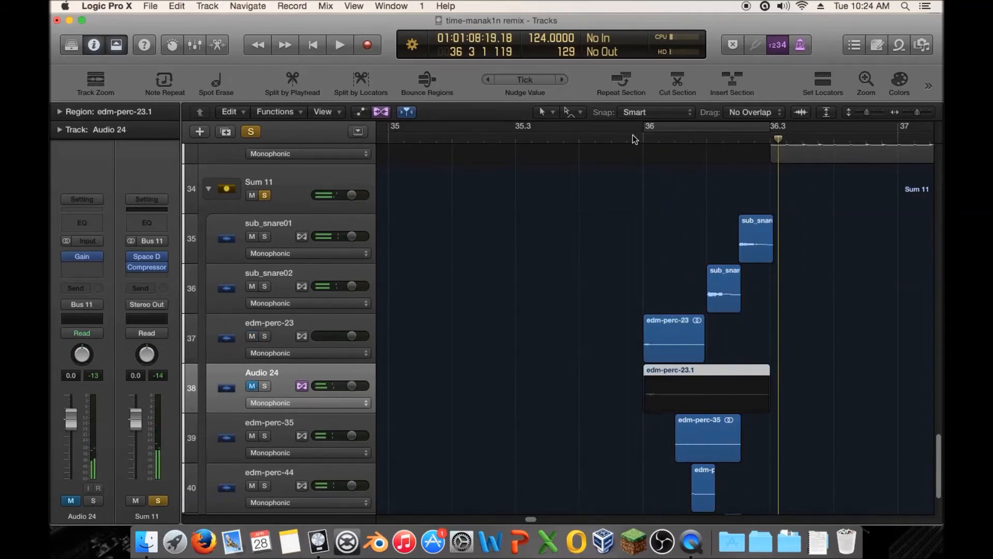
click(627, 139)
key(space)
key(space)
click(252, 386)
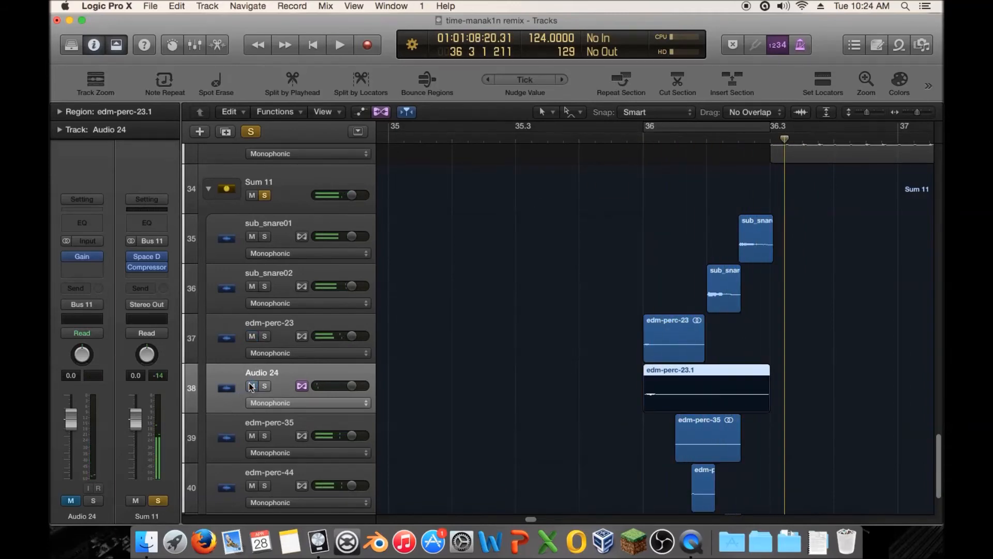
click(252, 336)
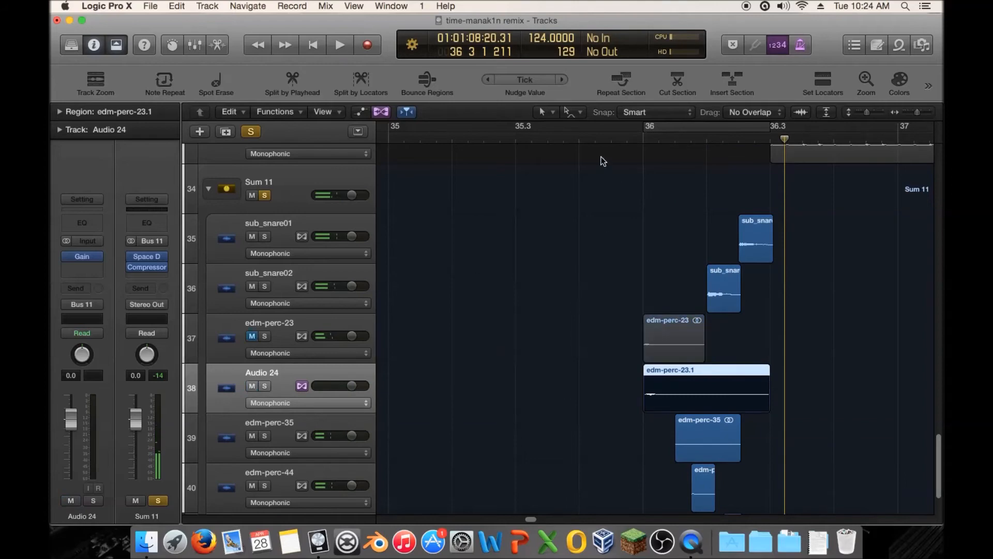
click(623, 137)
key(space)
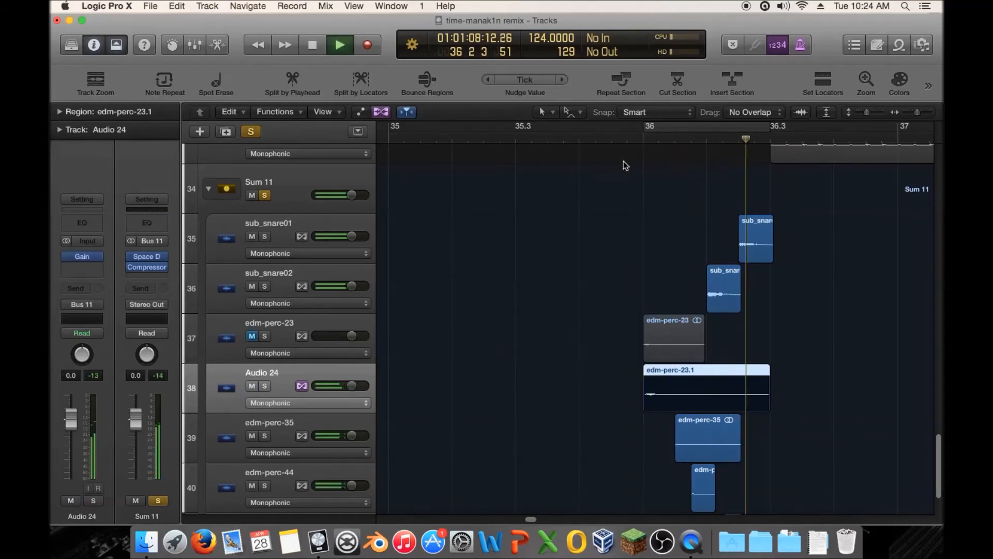
key(space)
- Try stretching the opening hit of the edm-perc-23.1 region with a flex marker and play it back
drag(657, 384, 667, 385)
click(627, 138)
key(space)
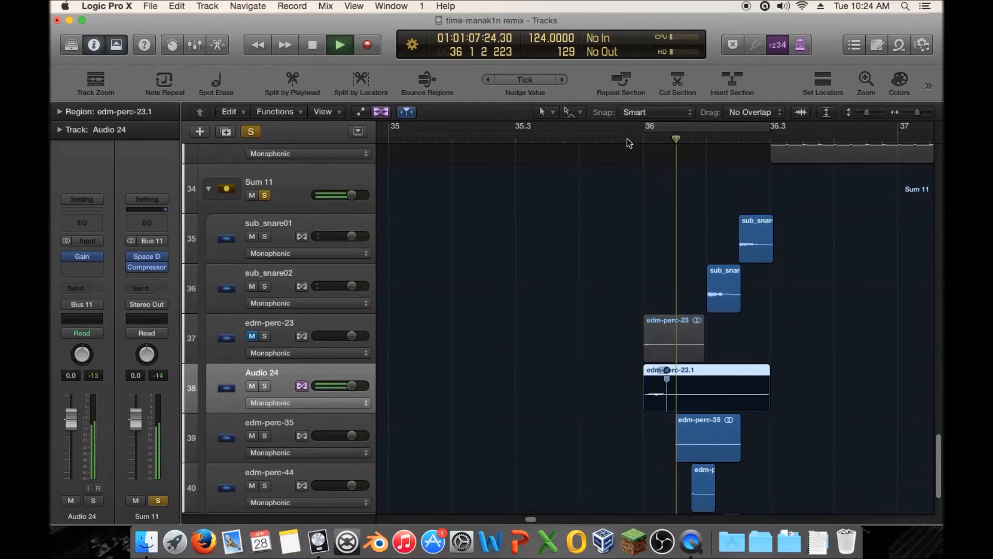
key(space)
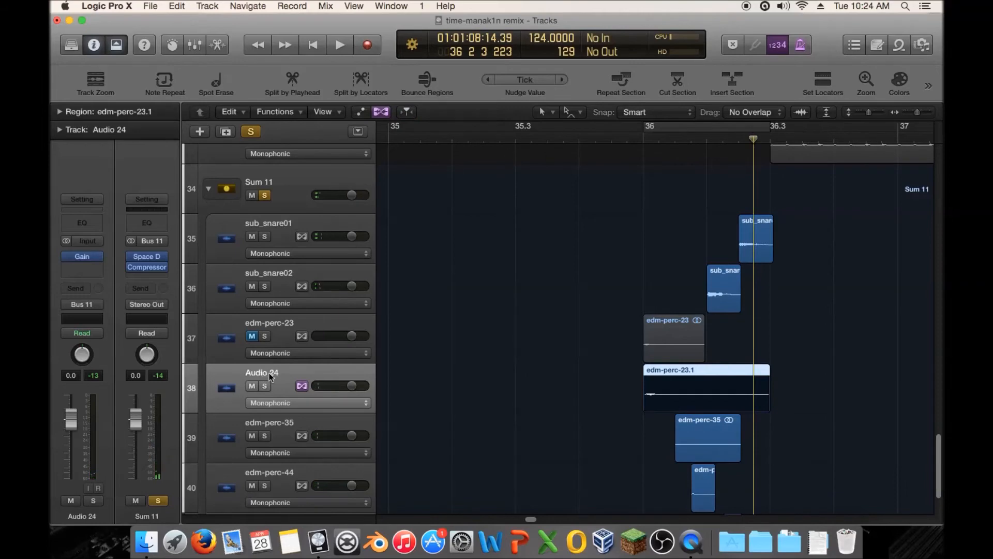
- Clear the solo on Sum 11 and play the full mix from bar 35 through the fill
click(264, 195)
click(404, 139)
key(space)
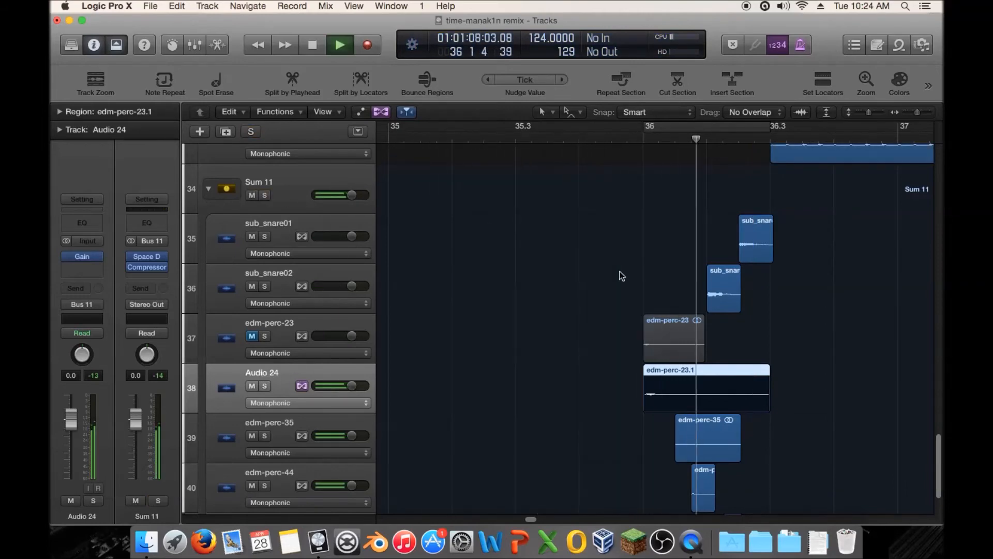
key(space)
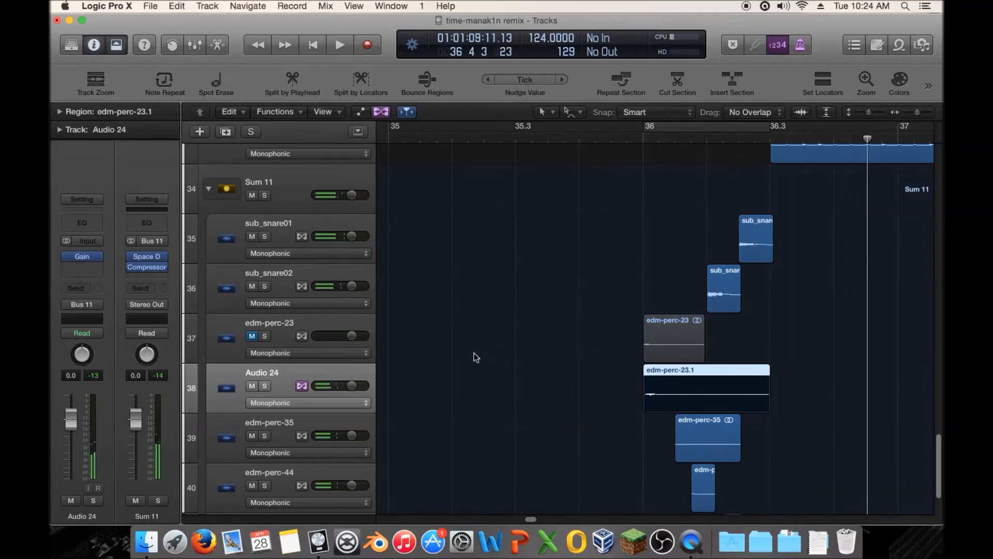
- Unmute edm-perc-23, lower it slightly, set Audio 24 to -10.0 dB, and play the fill in the mix
click(251, 336)
click(291, 324)
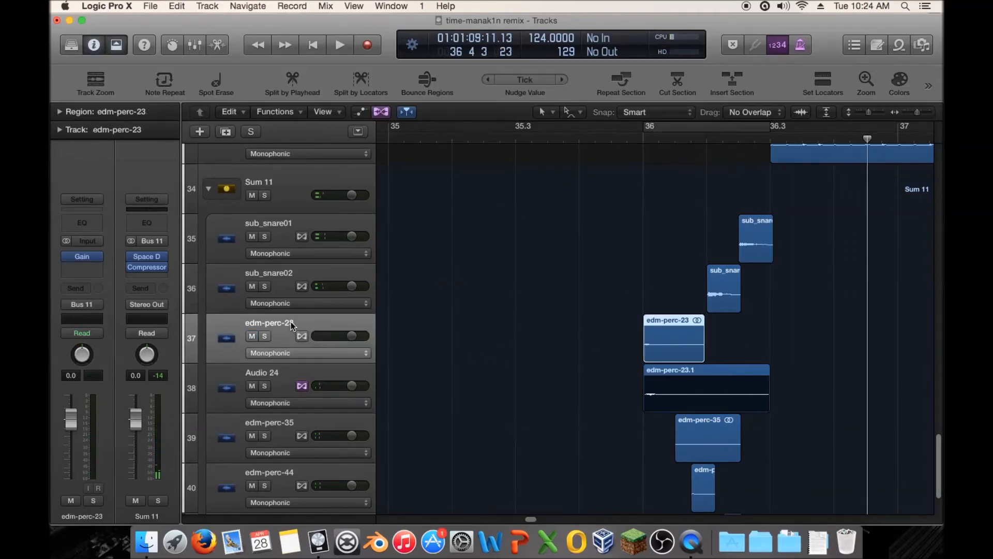
shift+click(327, 377)
drag(352, 385, 339, 389)
click(345, 389)
click(498, 139)
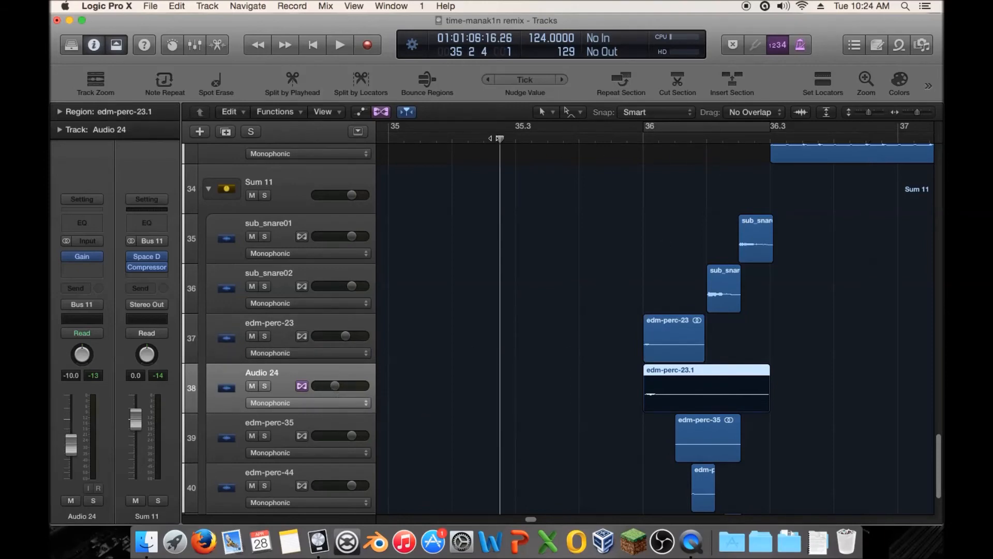
key(space)
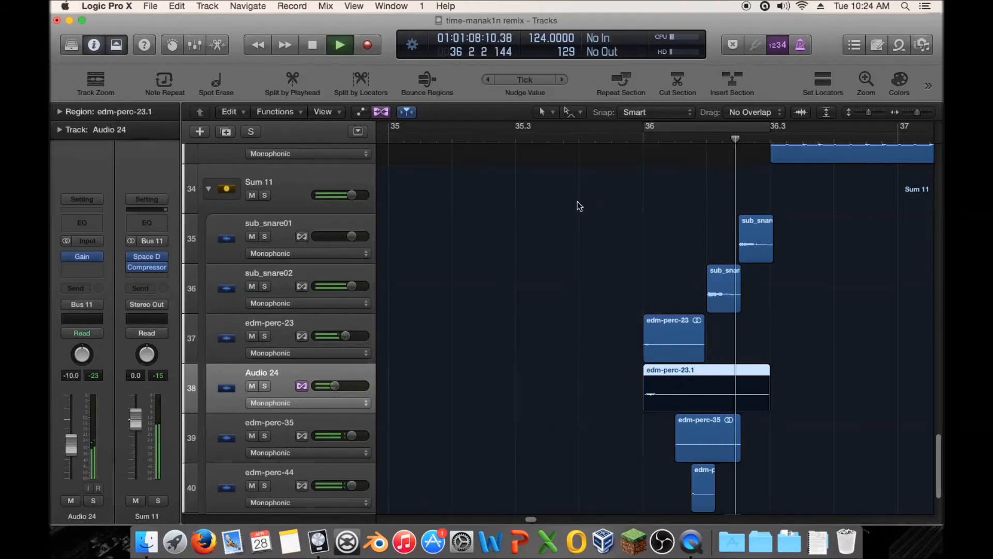
key(space)
- Collapse the Sum 11 stack
drag(918, 112, 912, 113)
scroll(600, 192, left, 5)
scroll(571, 186, up, 10)
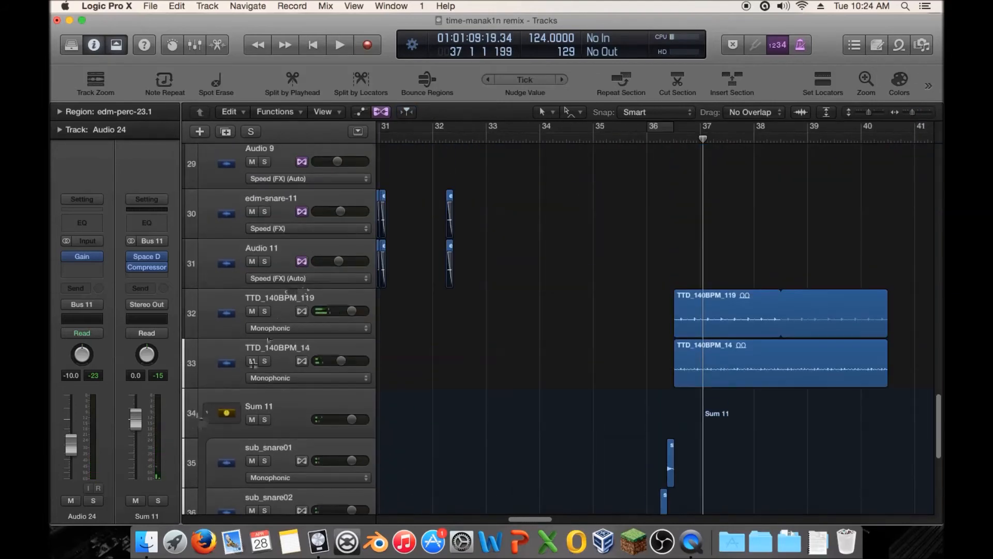
click(208, 413)
- Duplicate the first Analog Saw Init track with its settings, dismissing the new-track dialog
scroll(607, 274, up, 20)
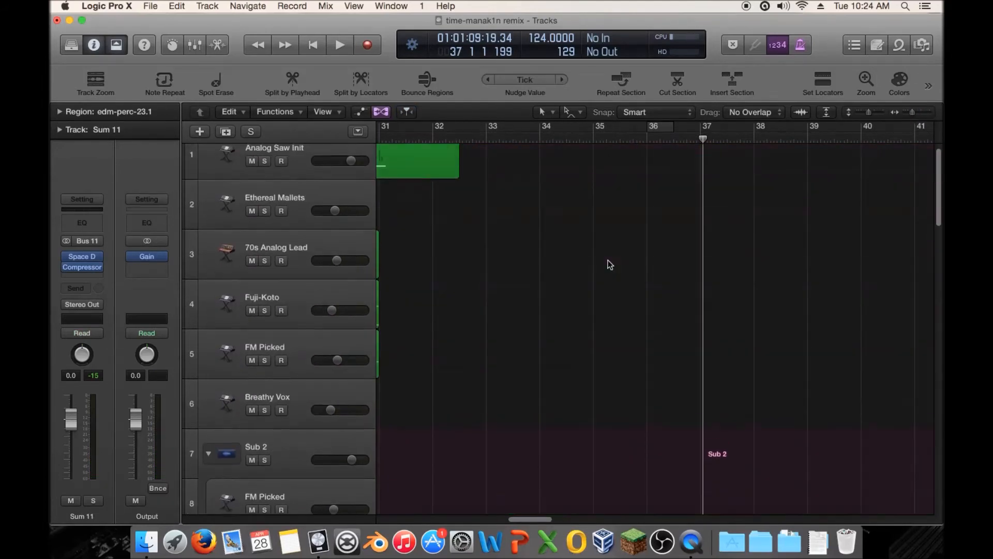
scroll(607, 260, up, 2)
click(247, 160)
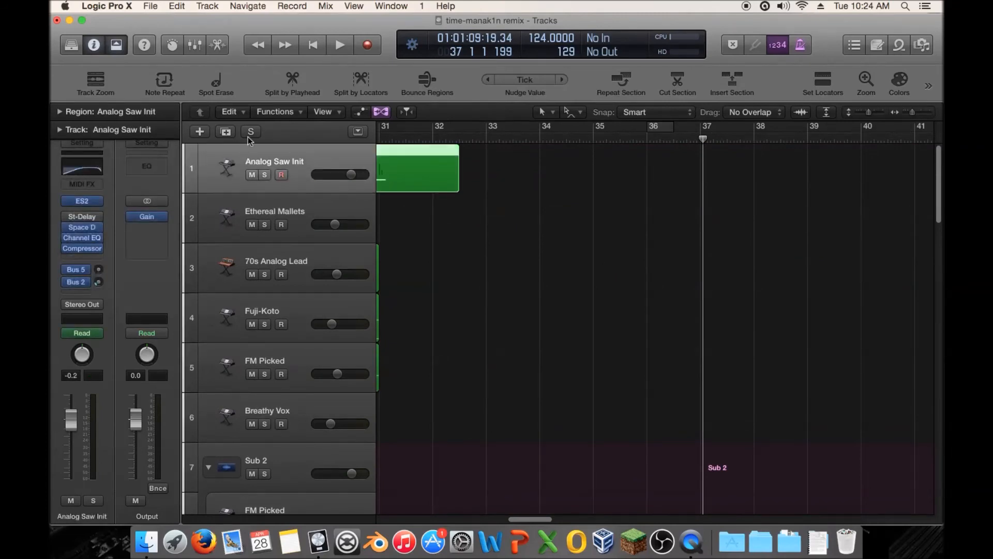
click(200, 131)
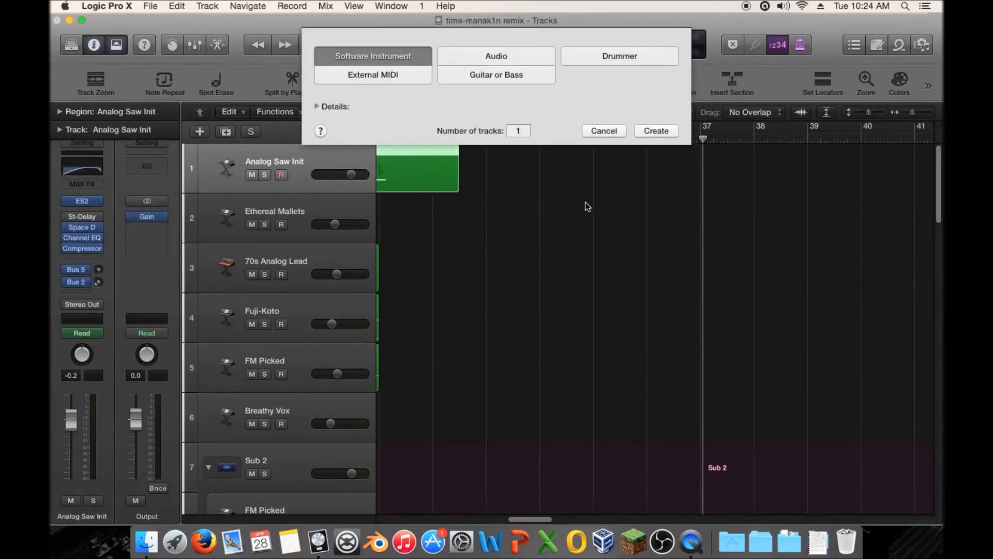
click(600, 132)
click(226, 132)
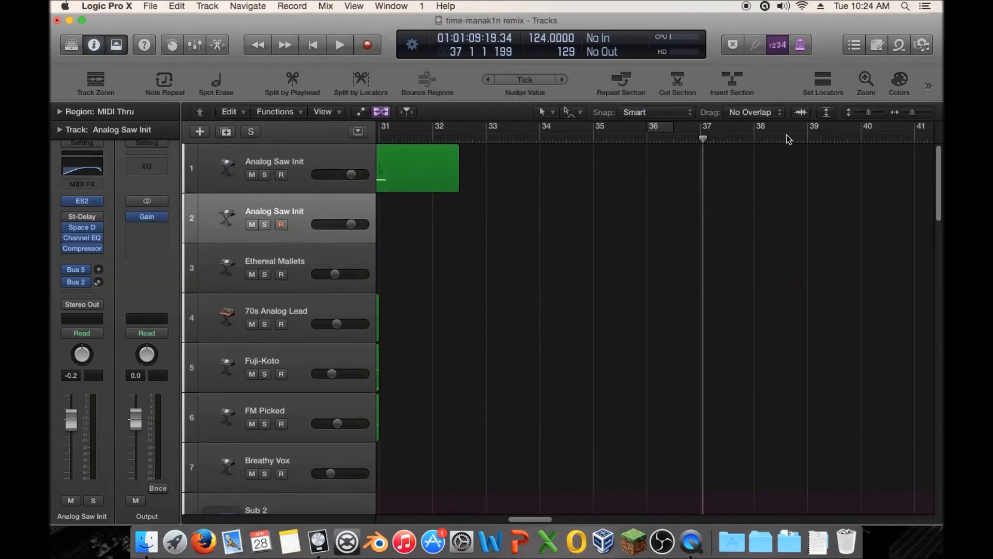
- Copy the Analog Saw Init riser region onto the duplicated track so that it starts at 32.3
drag(916, 113, 909, 114)
drag(464, 167, 715, 228)
click(517, 202)
scroll(666, 196, down, 3)
scroll(666, 199, down, 10)
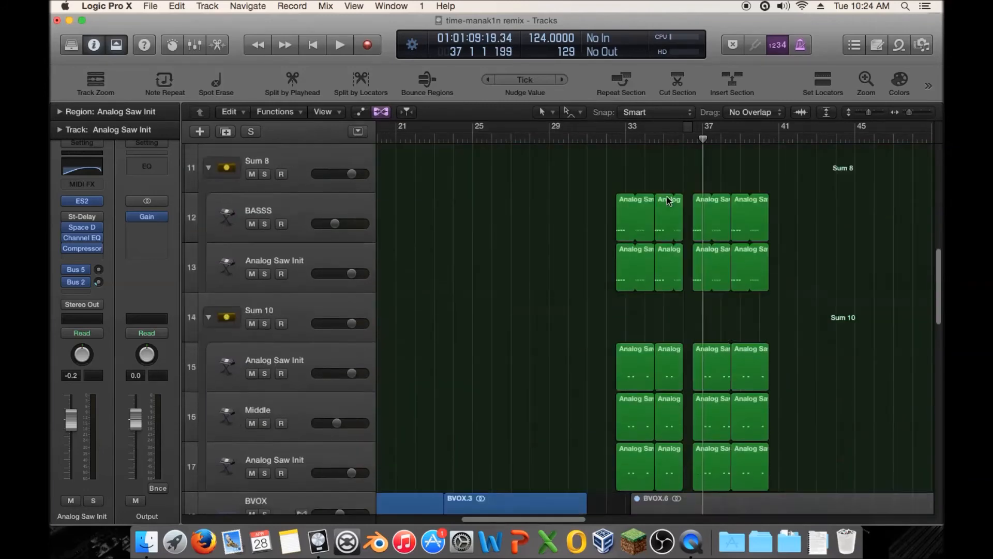
scroll(666, 199, up, 5)
drag(609, 138, 616, 138)
scroll(691, 184, up, 10)
drag(735, 223, 649, 223)
- Open the copied Analog Saw Init region in the Piano Roll and delete its pitch bend automation
double_click(648, 228)
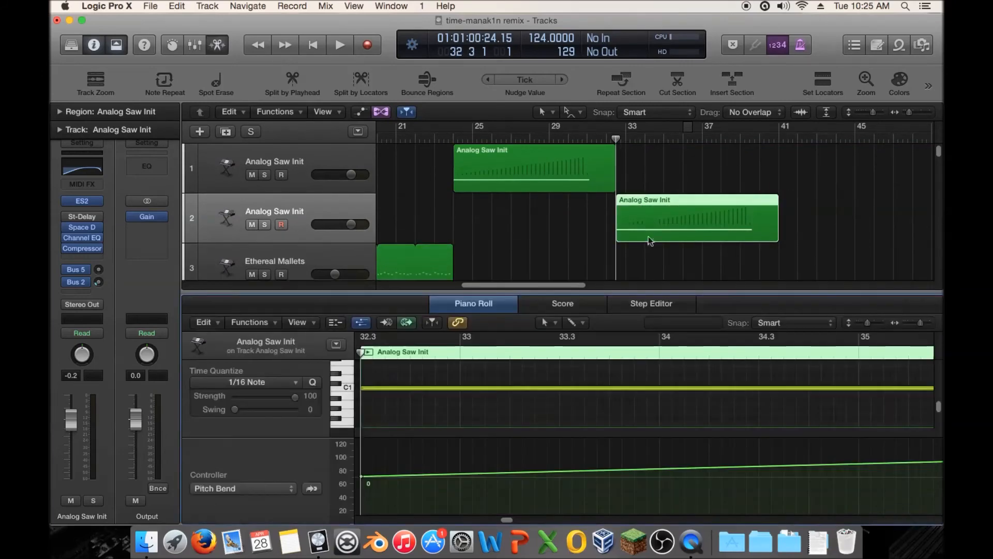
drag(509, 519, 536, 517)
click(578, 442)
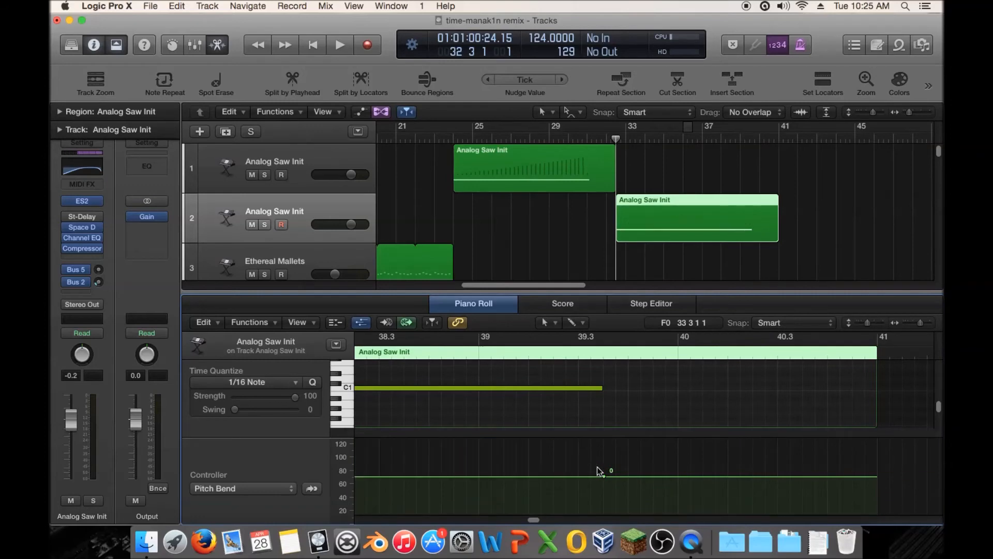
drag(533, 520, 500, 519)
click(622, 476)
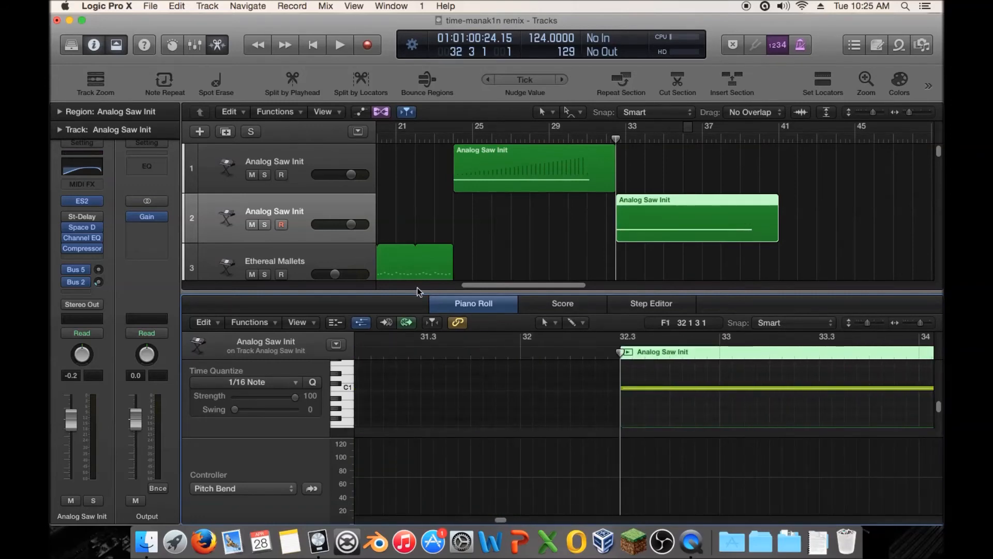
- Solo the duplicated Analog Saw Init track, set its ES2 to use only oscillator 3's noise, and audition the region
click(86, 202)
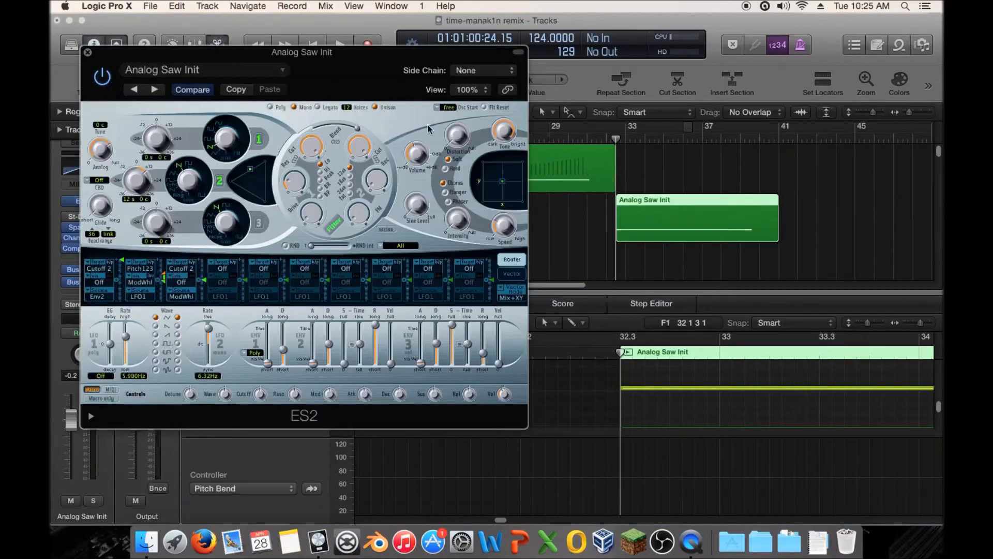
drag(240, 53, 429, 76)
key(space)
key(space)
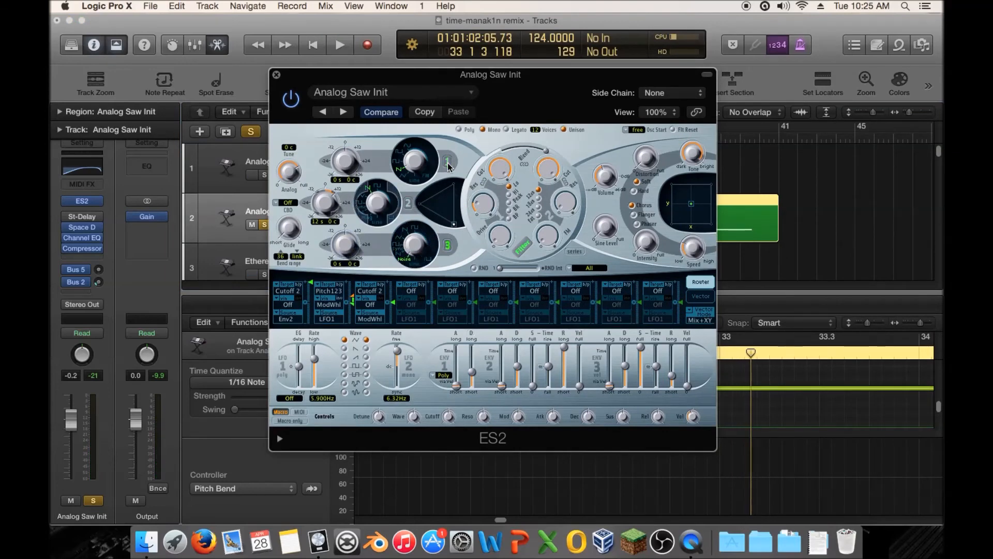
key(space)
key(space)
click(276, 75)
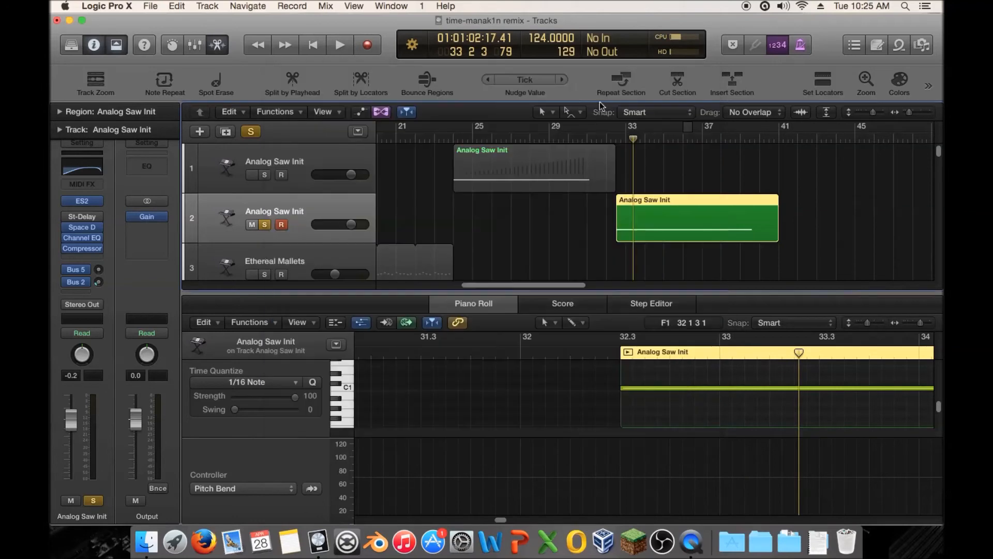
click(610, 139)
key(space)
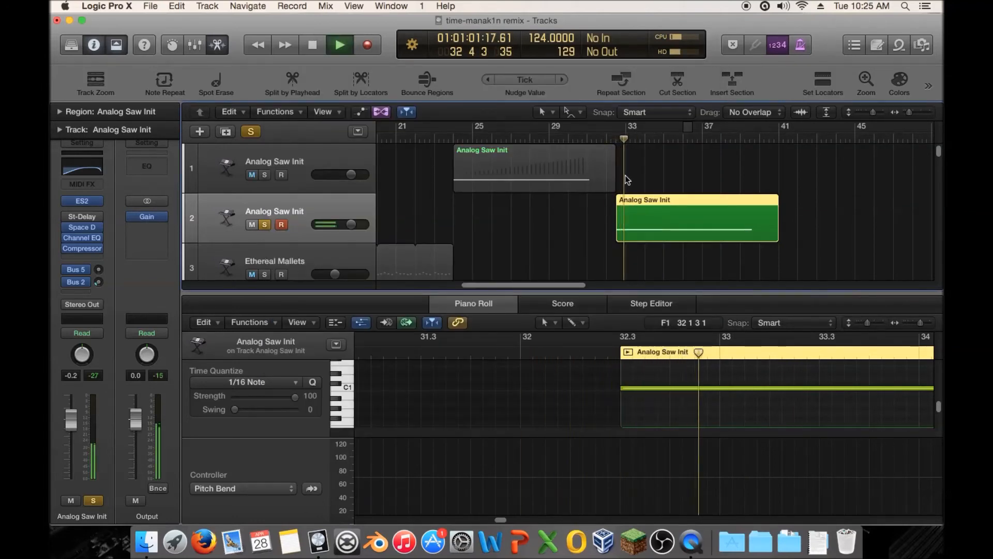
key(space)
- Switch the ES2 filter routing from series to parallel and play the region from its start
click(93, 205)
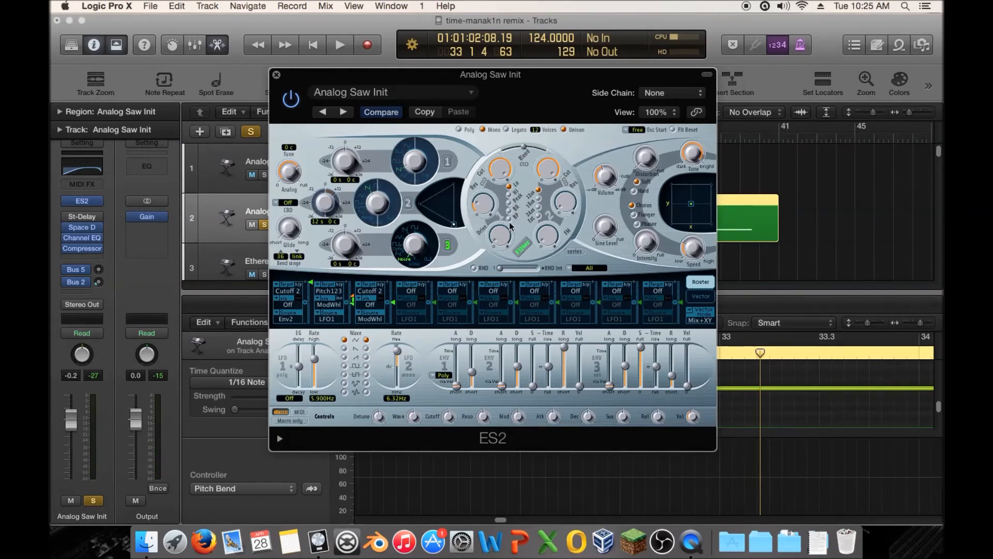
click(575, 253)
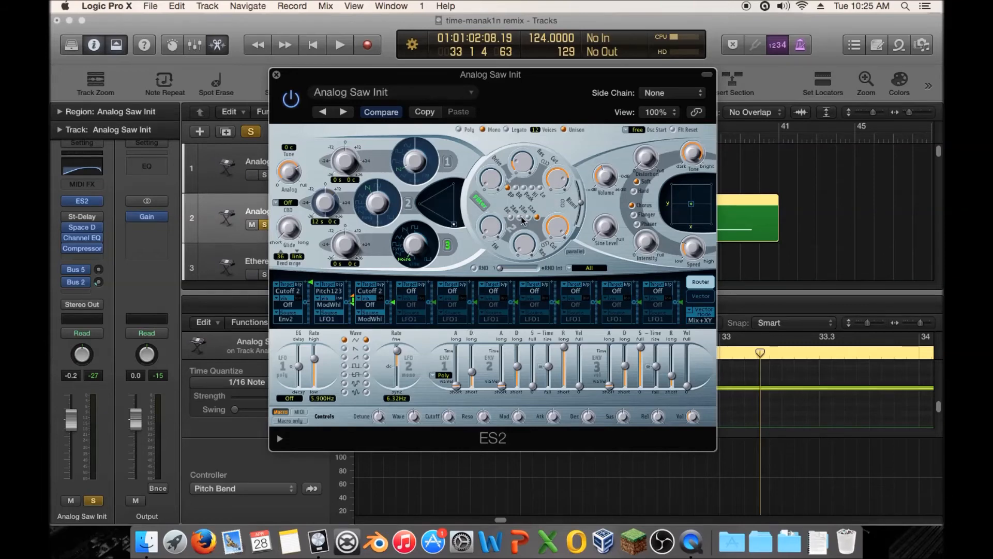
click(276, 76)
click(614, 138)
key(space)
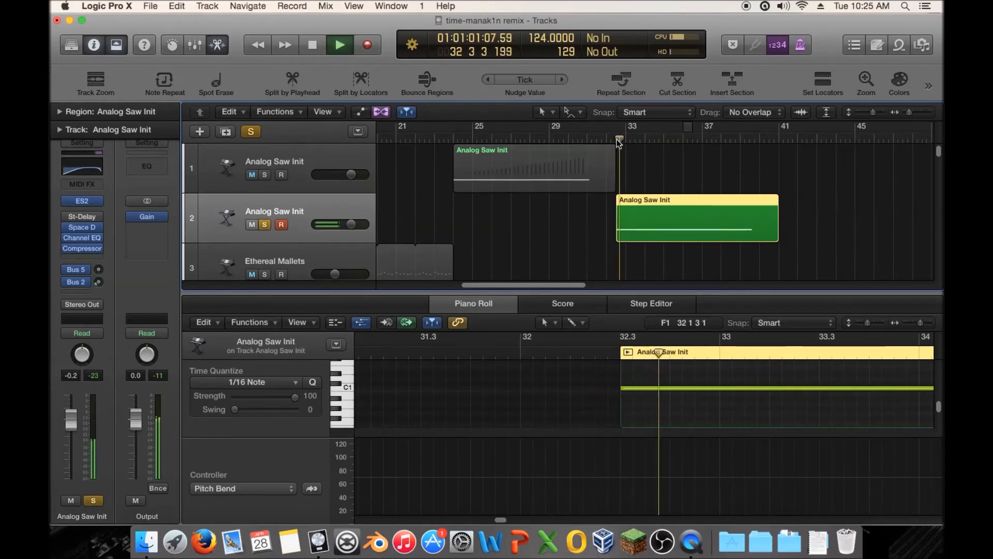
key(space)
- Route ES2's Env2 to Cut 1+2, lower both filter cutoffs with filter 1 at about 0.366, and audition the region
click(79, 202)
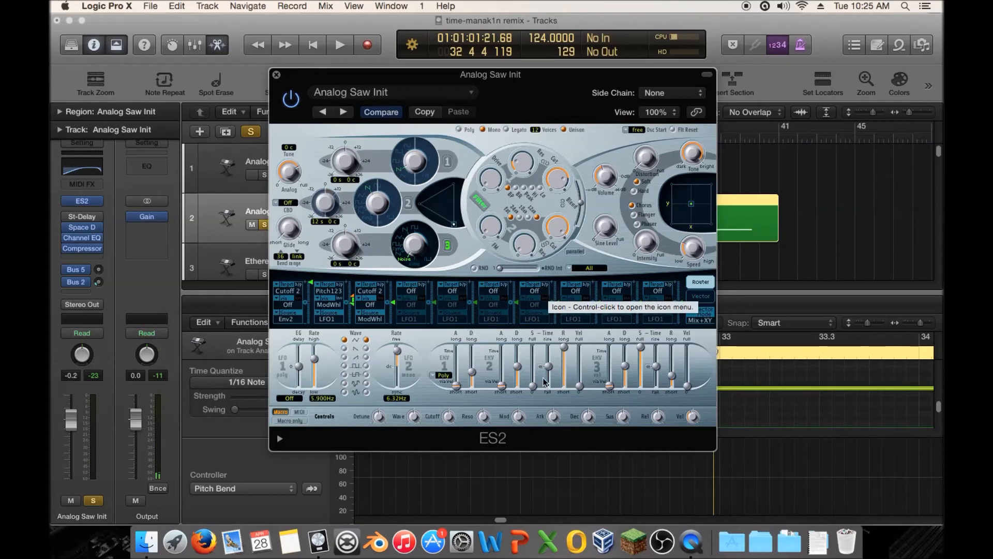
click(557, 228)
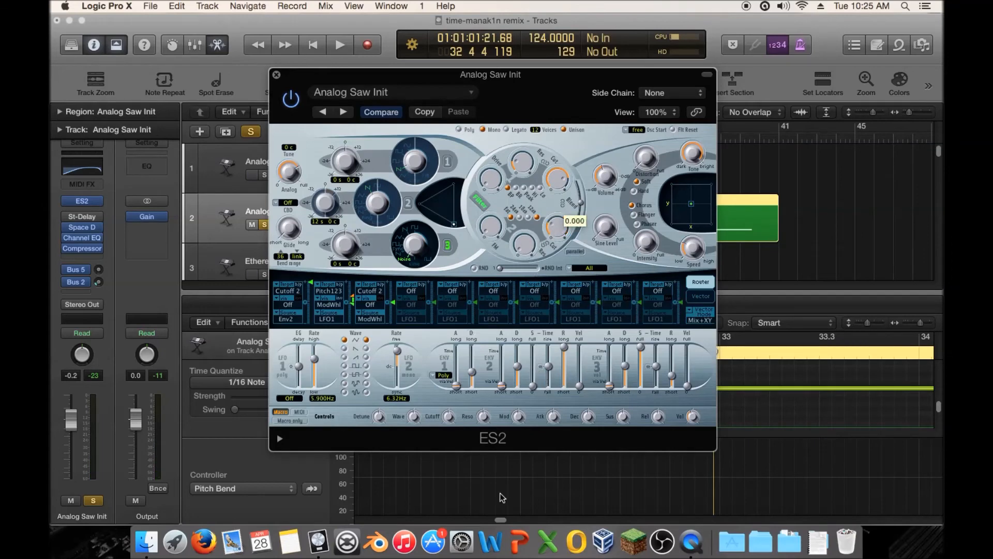
click(292, 297)
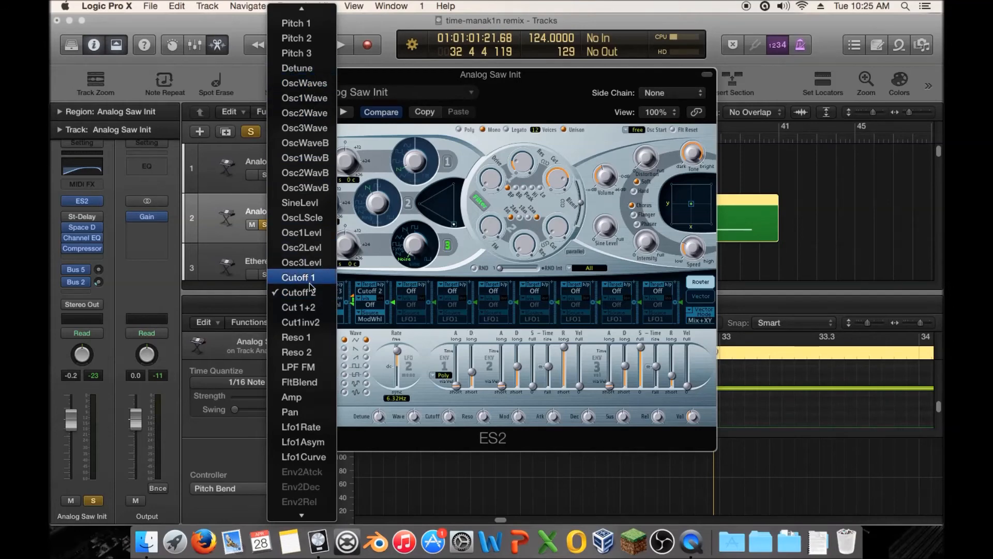
click(299, 307)
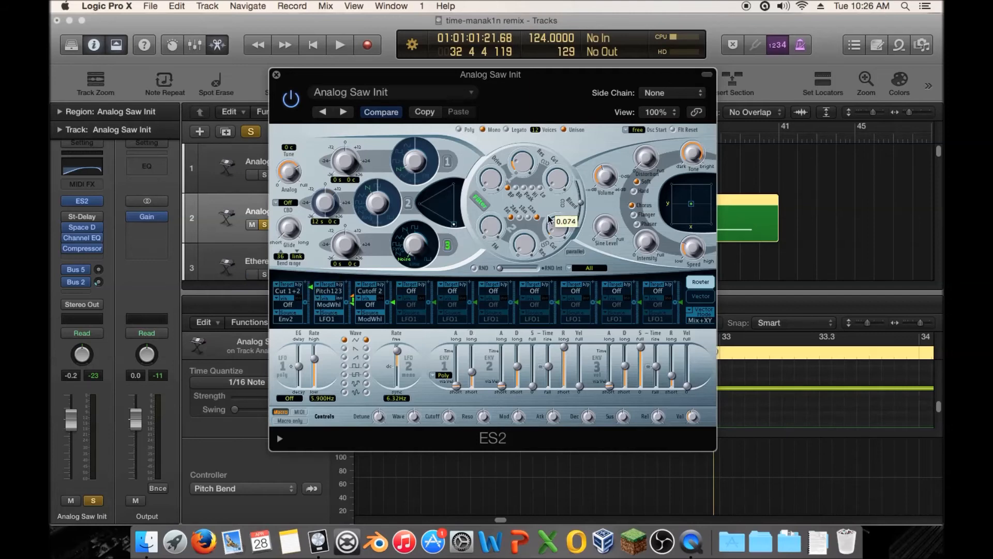
click(316, 288)
click(309, 292)
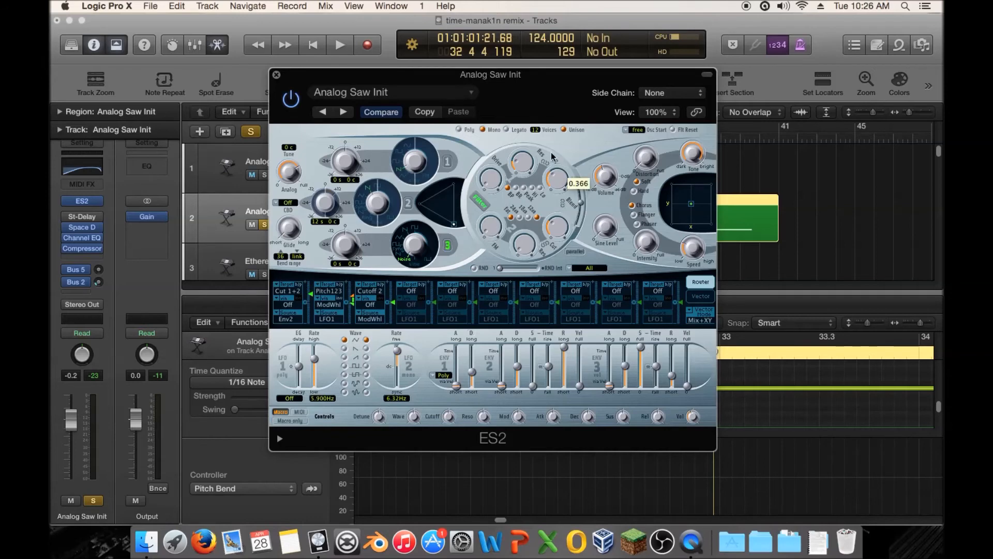
click(276, 75)
click(608, 139)
key(space)
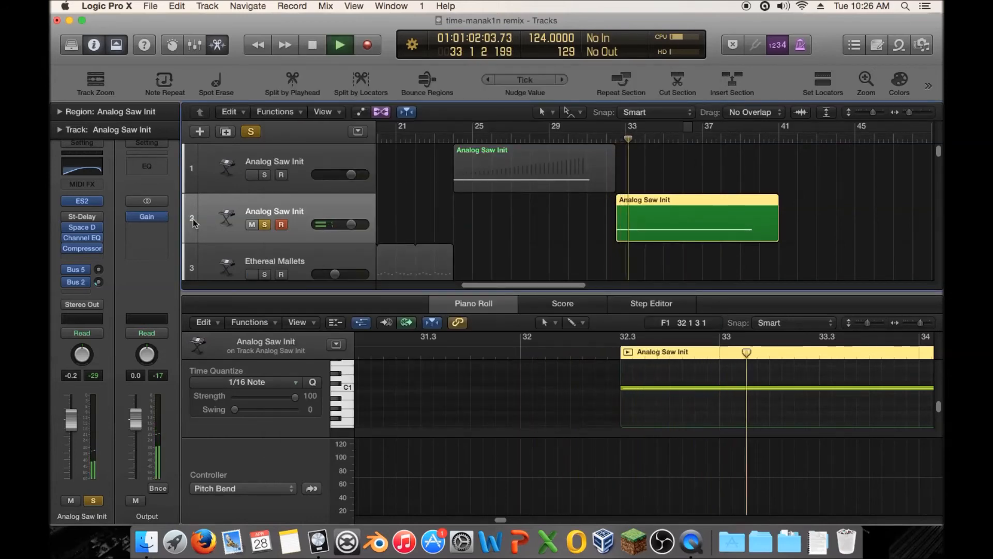
mouse_move(84, 202)
key(space)
- Lengthen the decay of ES2 envelope 3 and fine-tune both filter cutoffs while playing the region
click(83, 201)
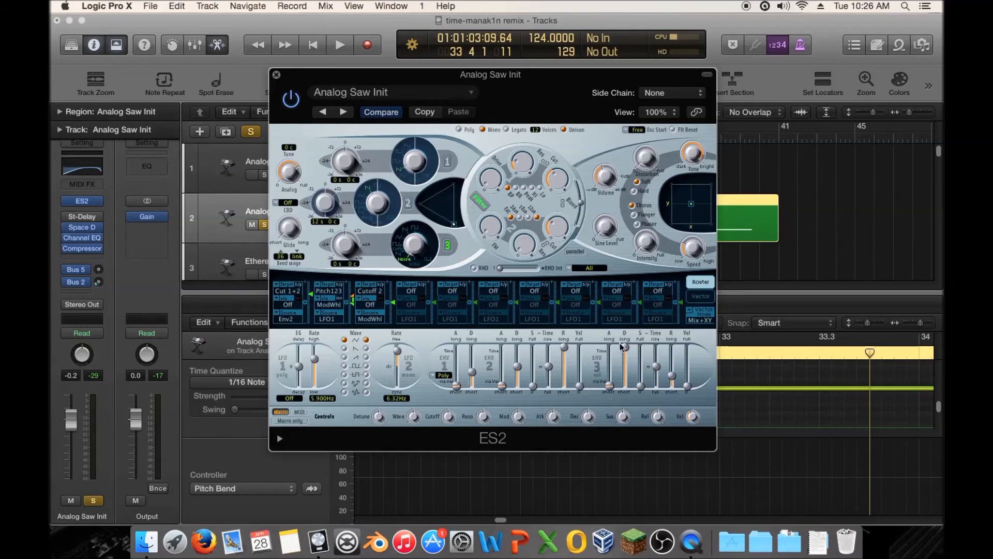
drag(507, 67, 367, 88)
click(618, 138)
key(space)
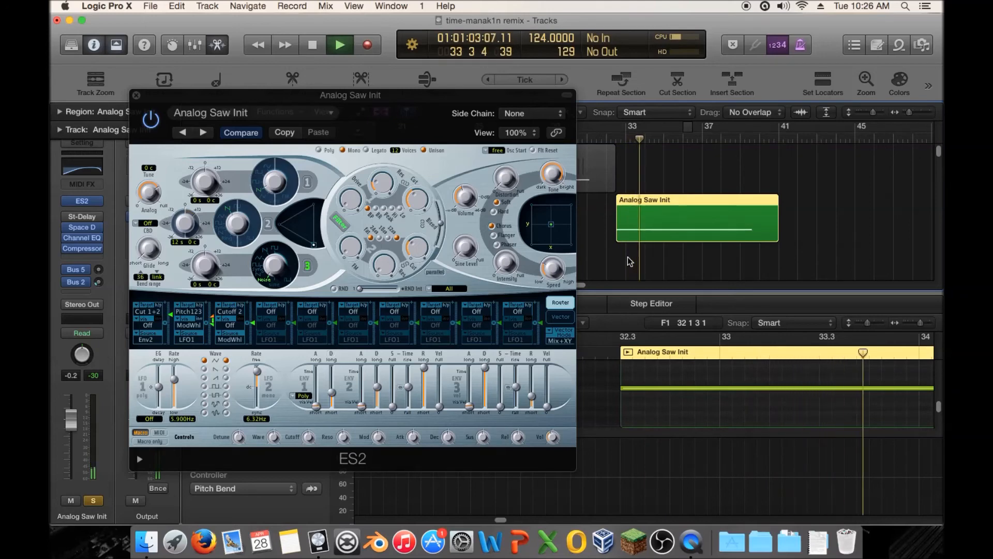
click(413, 248)
drag(411, 187, 412, 188)
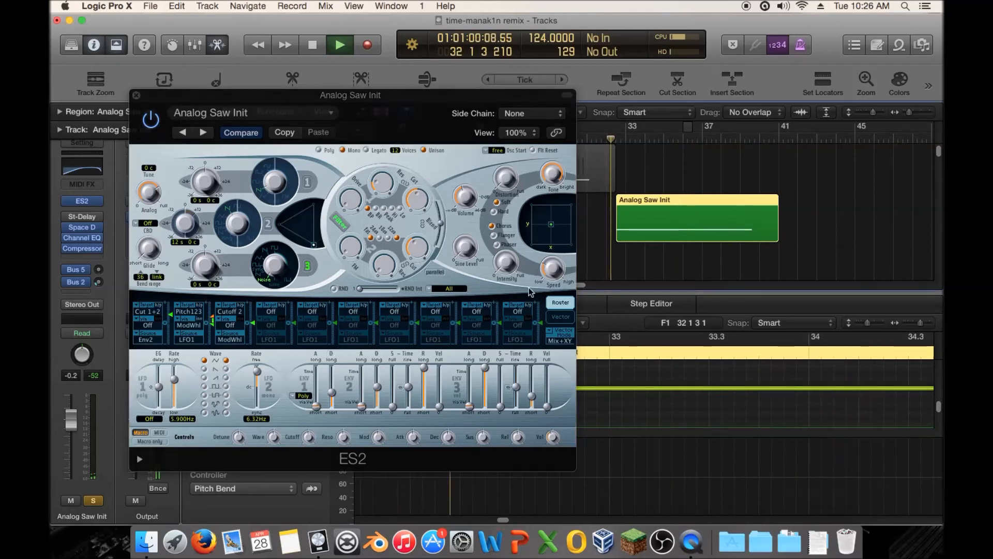
key(space)
- Lengthen the decay of ES2 envelope 2 and set filter 2's resonance to about 0.20 during playback
drag(382, 386, 381, 371)
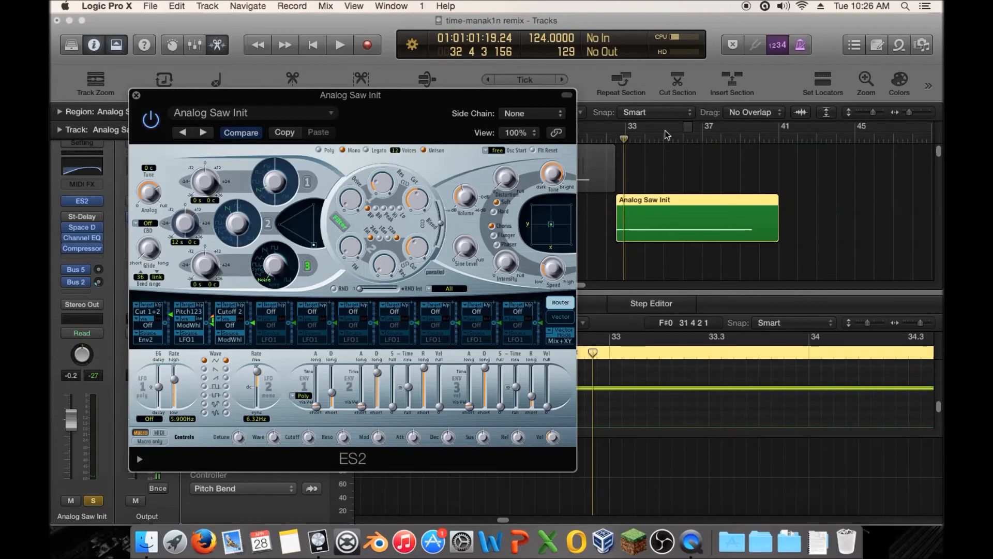
double_click(613, 141)
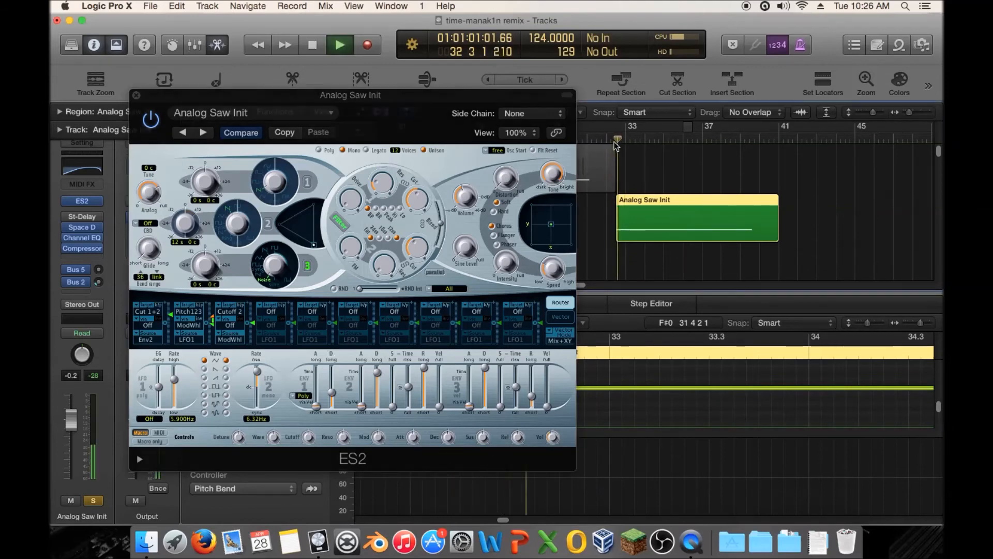
drag(381, 255, 381, 254)
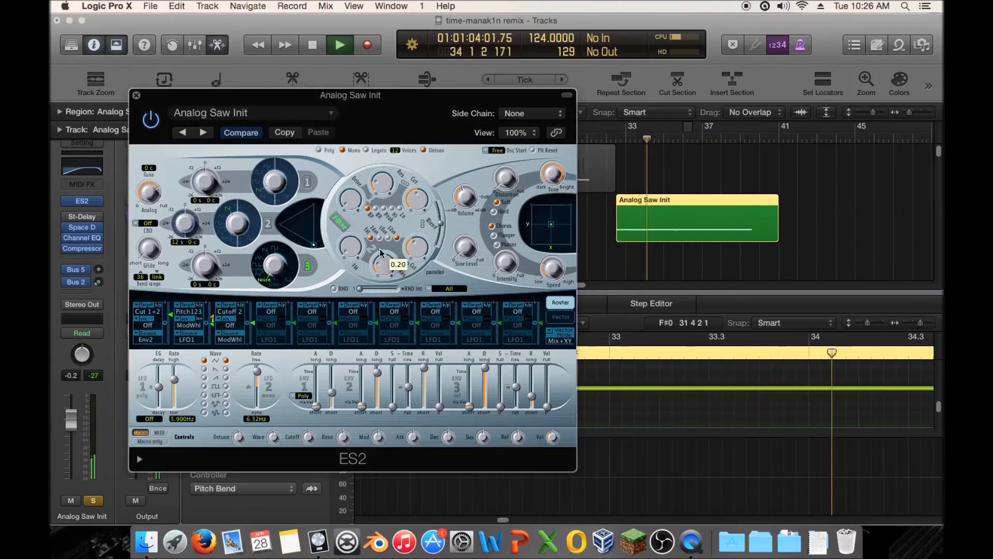
click(615, 140)
- Adjust the ES2 chorus intensity and set its speed to about 0.52 Hz while replaying the region
click(504, 252)
click(551, 265)
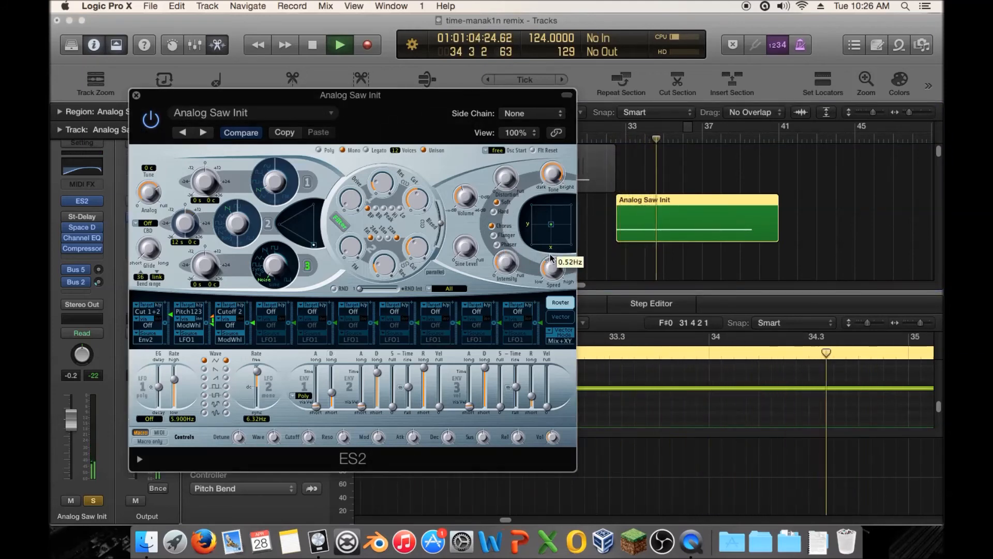
click(613, 138)
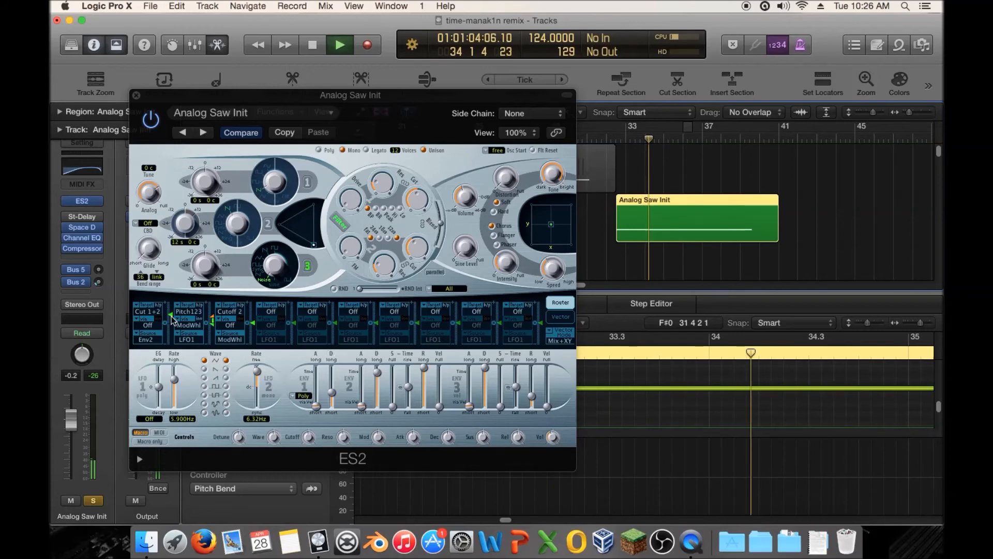
click(612, 139)
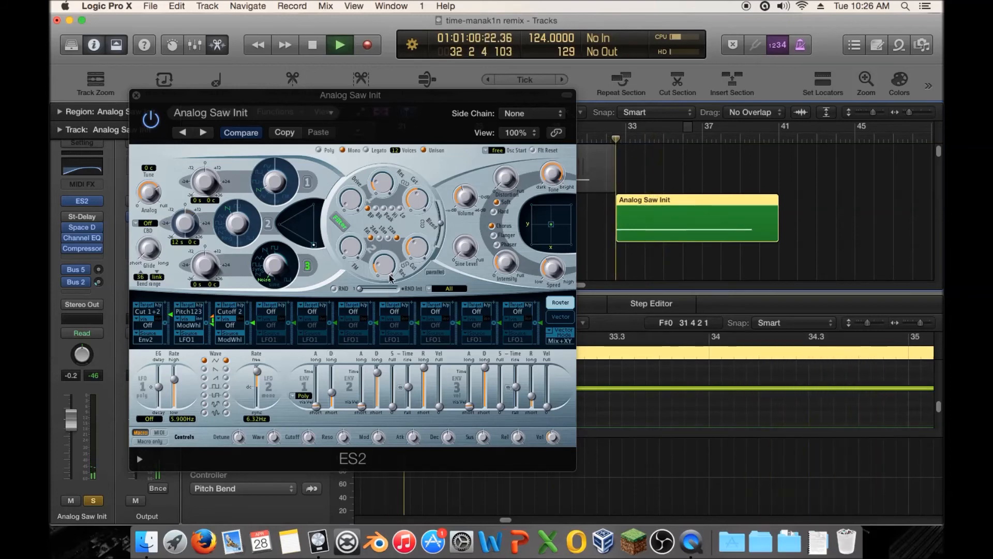
- Set the Env2 modulation amount on Cut 1+2 to about 0.64 and replay the region
click(179, 323)
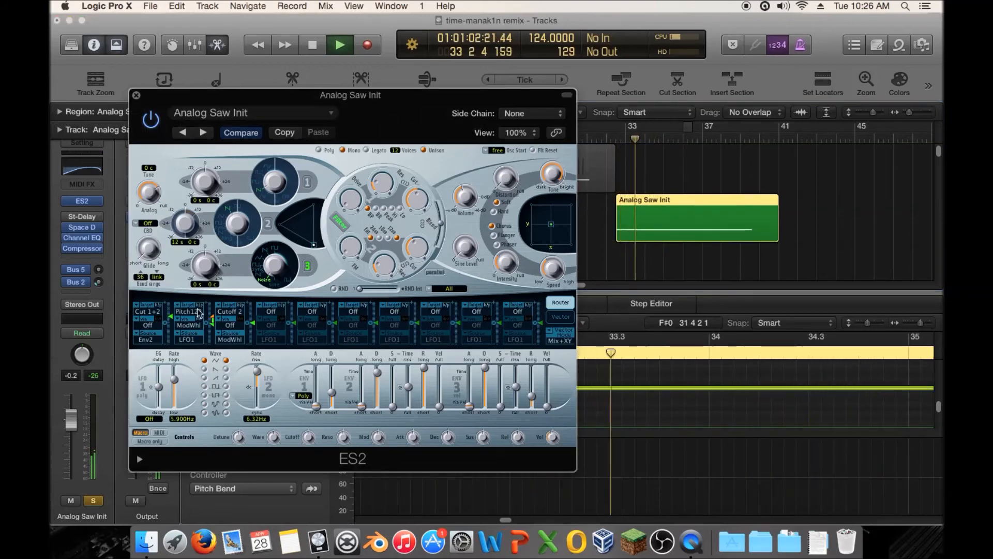
click(612, 139)
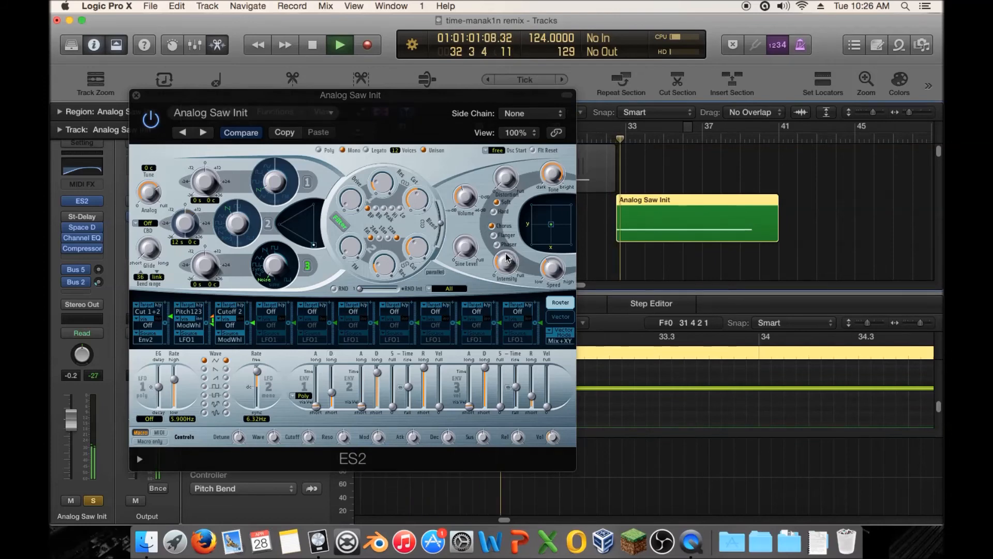
click(171, 317)
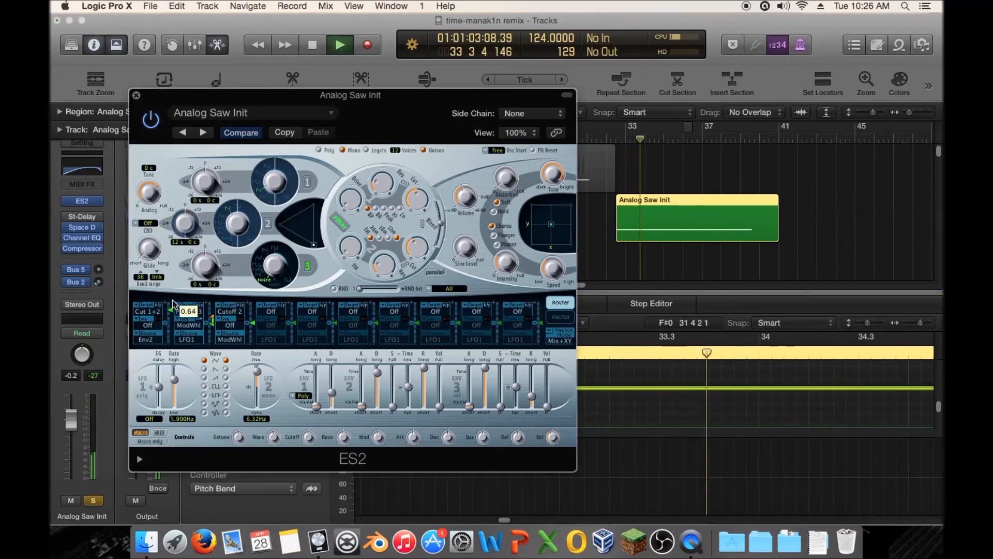
click(612, 139)
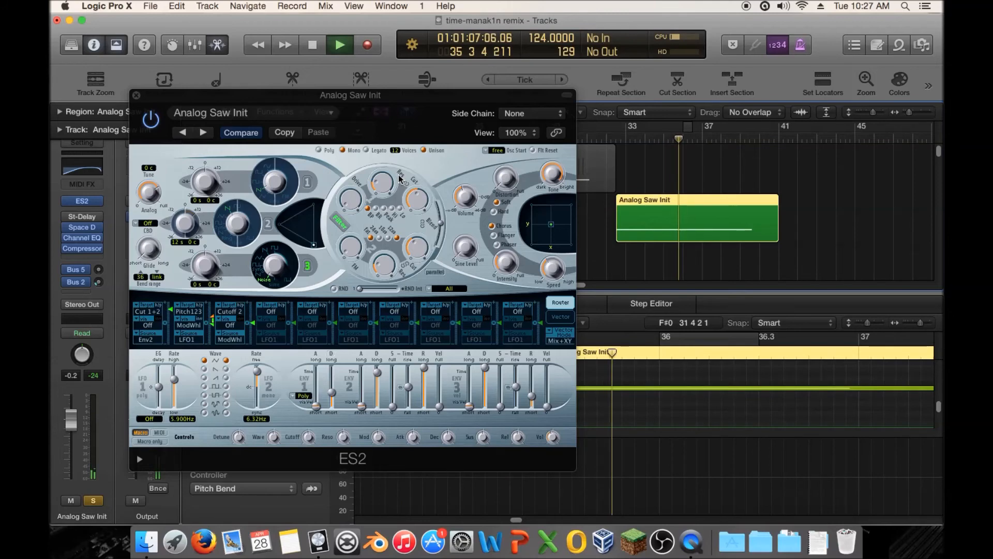
- Close the ES2 window, enable the track's bypassed St-Delay effect, and audition the region
click(136, 95)
key(space)
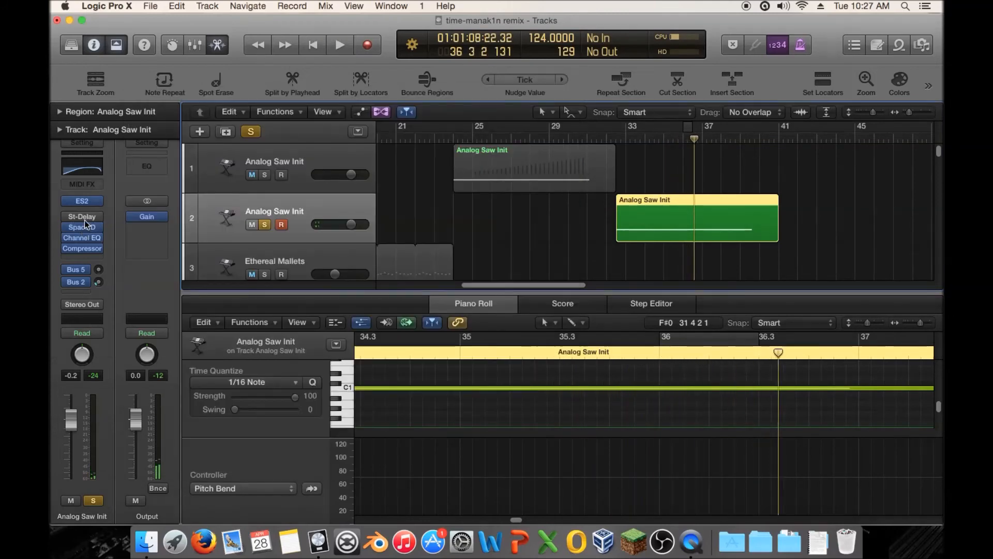
click(613, 138)
key(space)
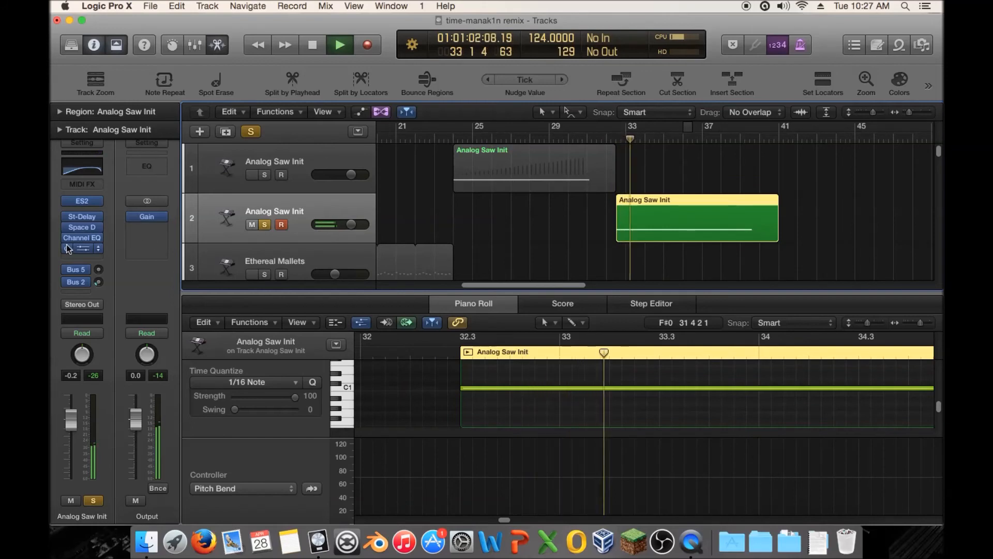
- Cut 7.0 dB at 1620 Hz in the track's Channel EQ, keeping the 10800 Hz high cut enabled
click(82, 238)
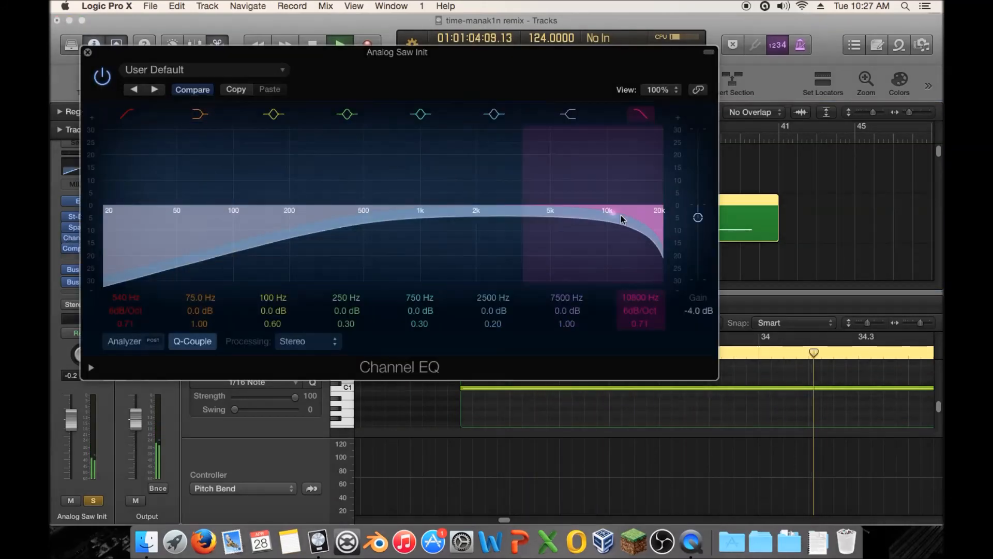
click(637, 117)
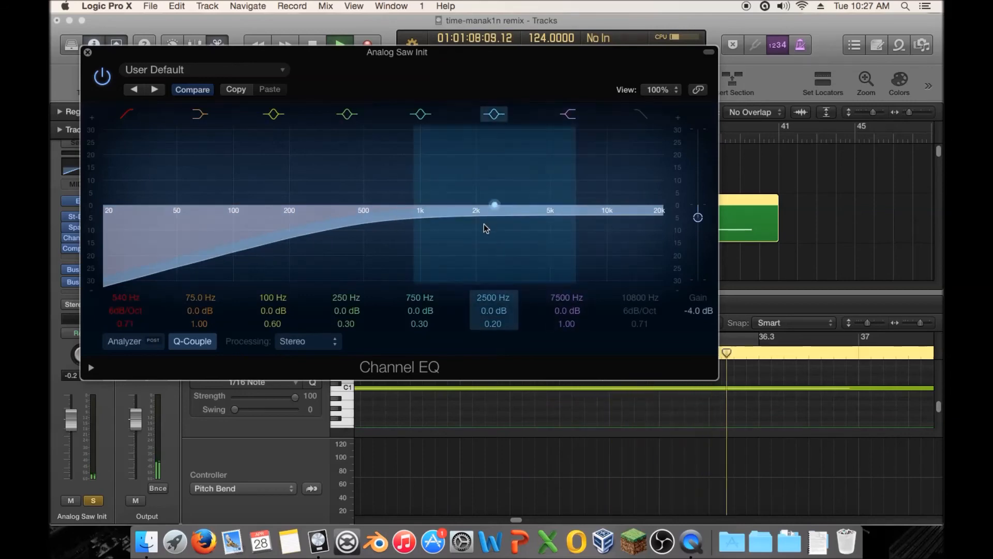
drag(495, 226, 459, 249)
click(87, 52)
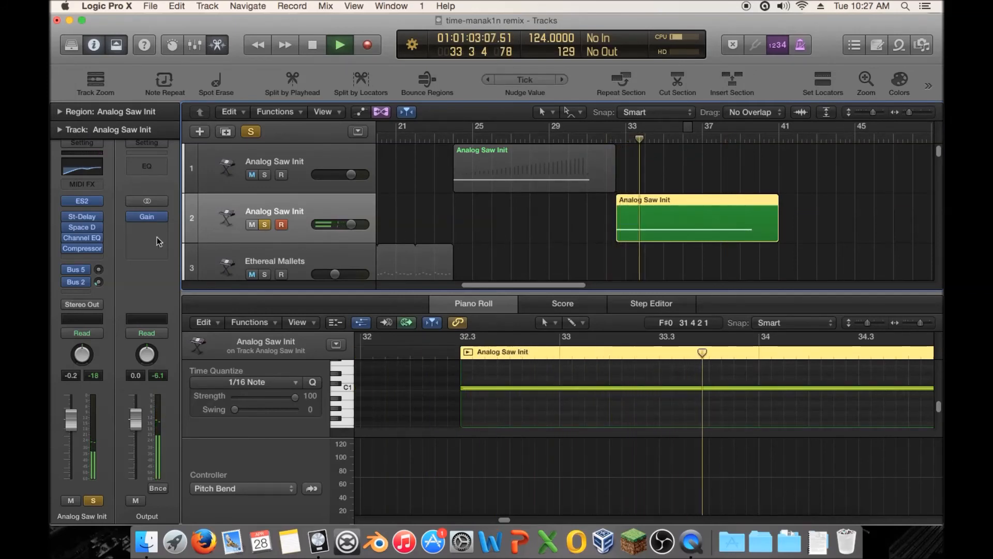
click(83, 238)
click(640, 114)
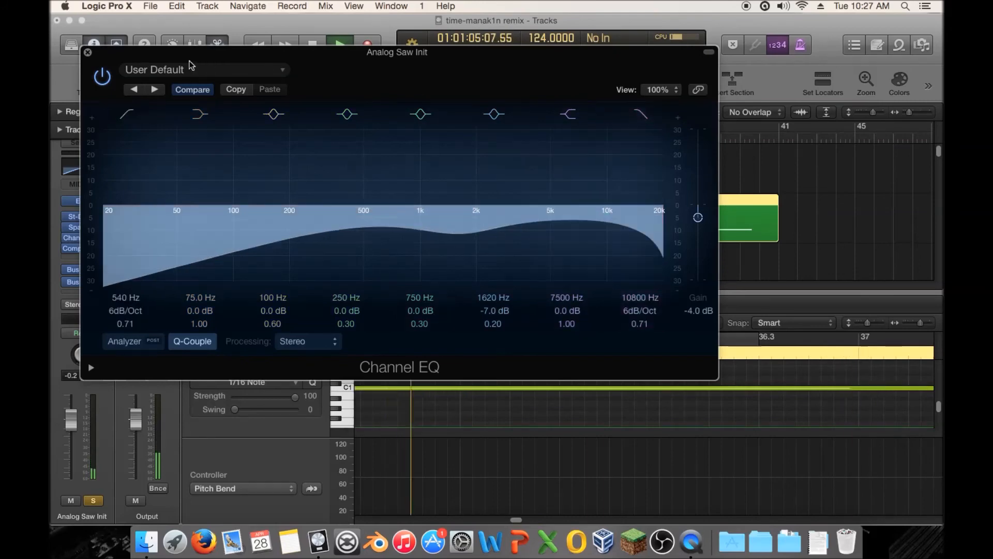
click(87, 53)
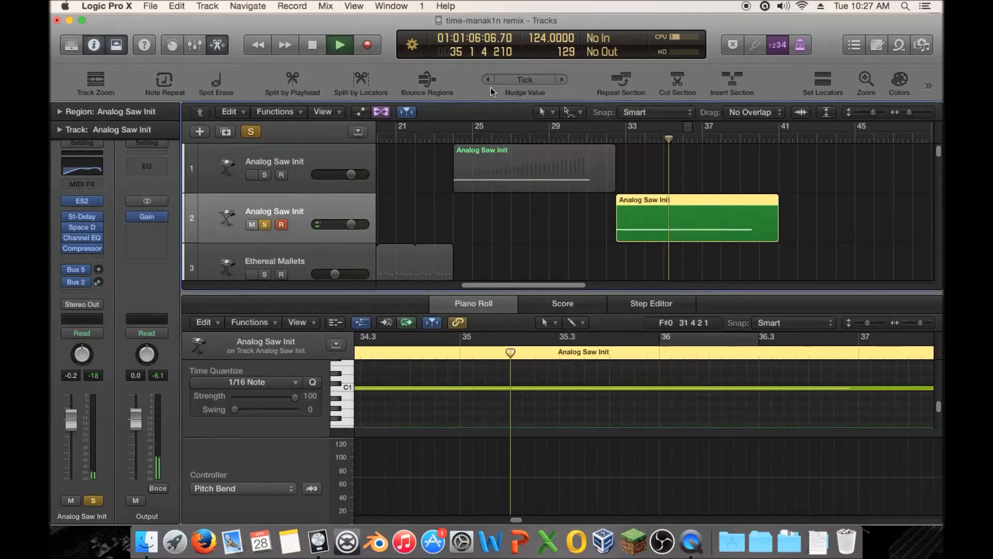
- Lower the duplicated Analog Saw Init track's volume to -8.0 dB and start playback from around bar 28
click(616, 139)
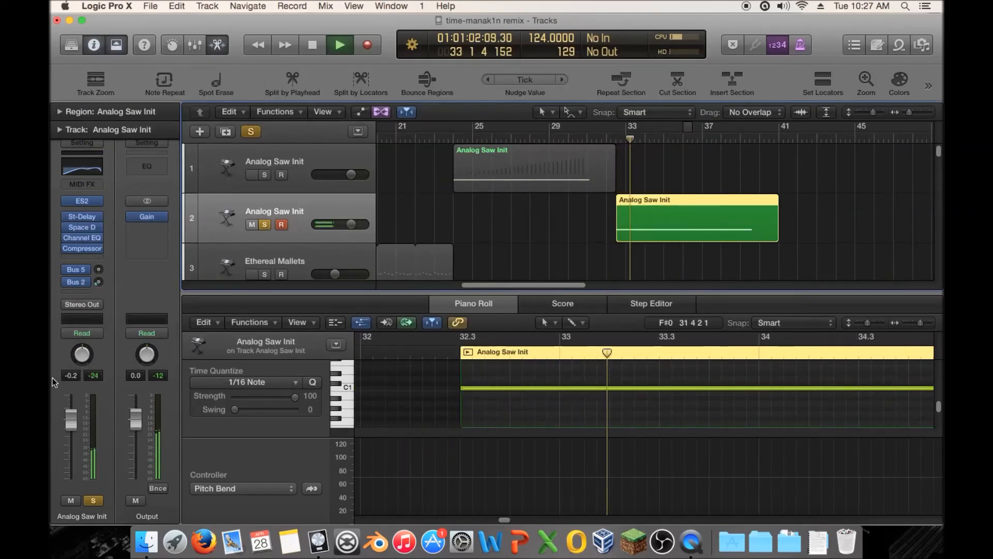
drag(71, 419, 80, 457)
click(537, 140)
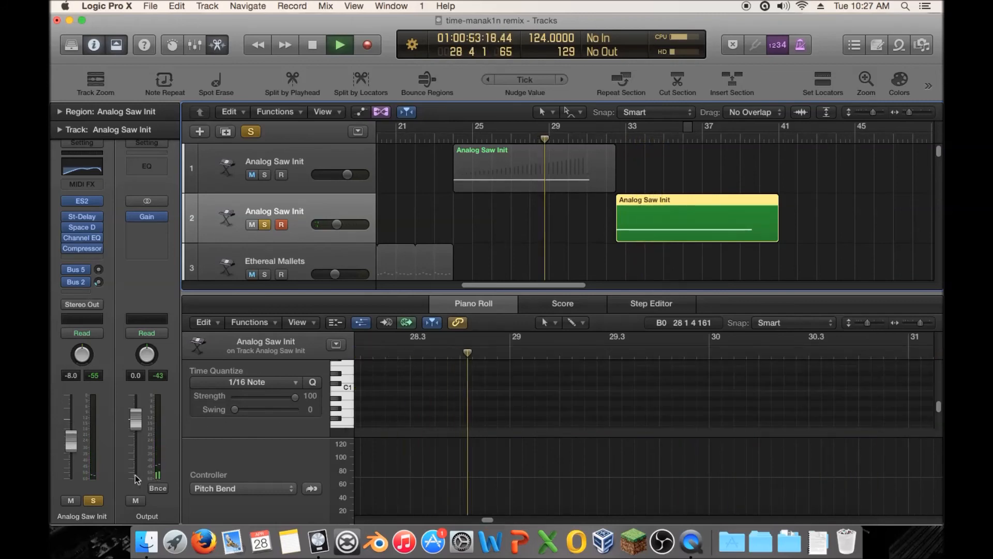
- Unsolo the duplicated Analog Saw Init track, close the Piano Roll, and set the track's volume to -5.5 dB during playback
click(96, 501)
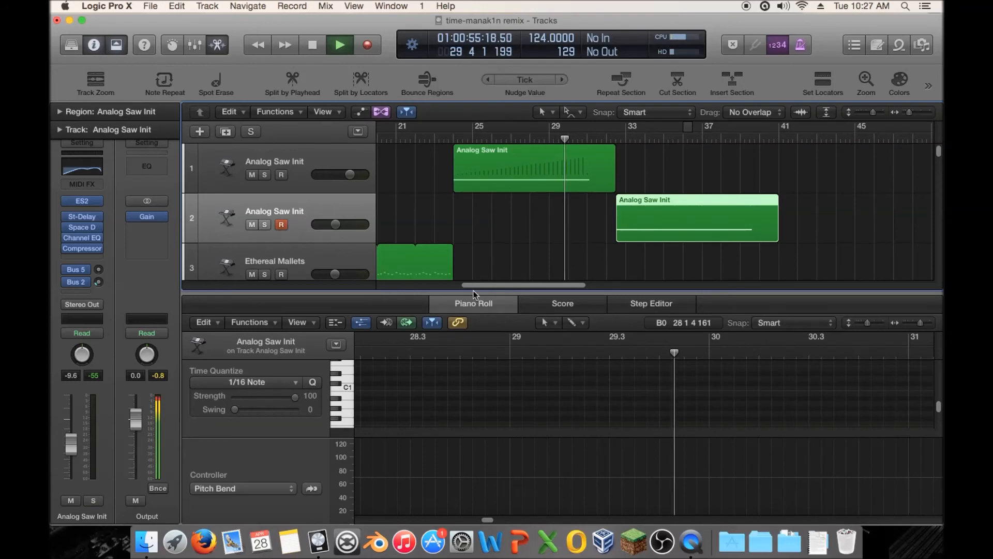
key(e)
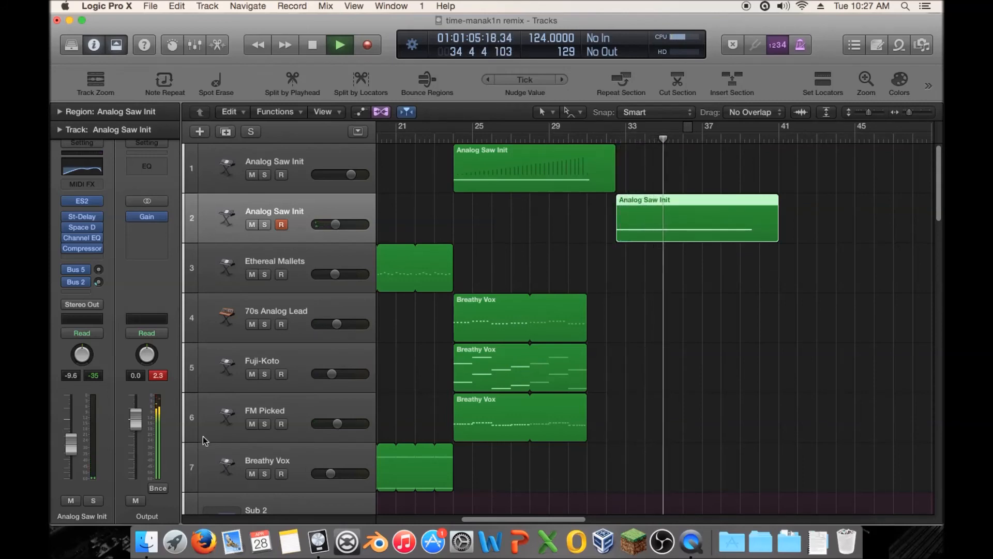
drag(79, 448, 78, 439)
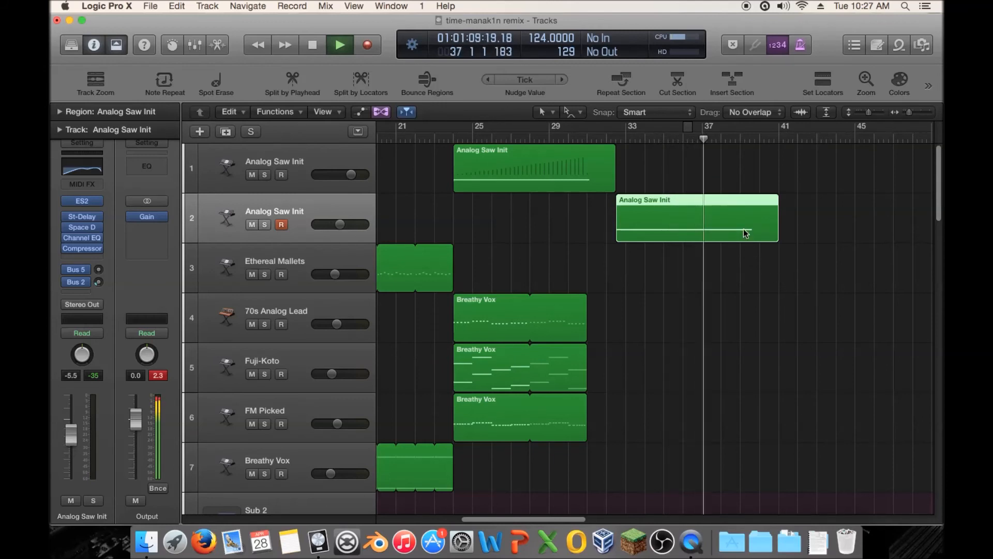
- Split the second track's Analog Saw Init region and its overlapping notes at bar 37, and replace the second part with a copy of the first
right_click(718, 202)
click(778, 234)
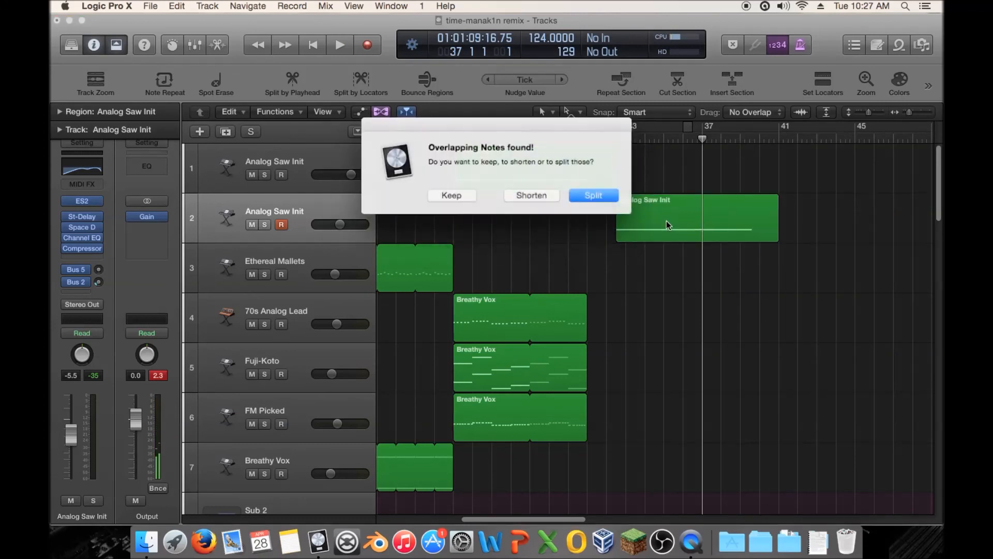
click(592, 195)
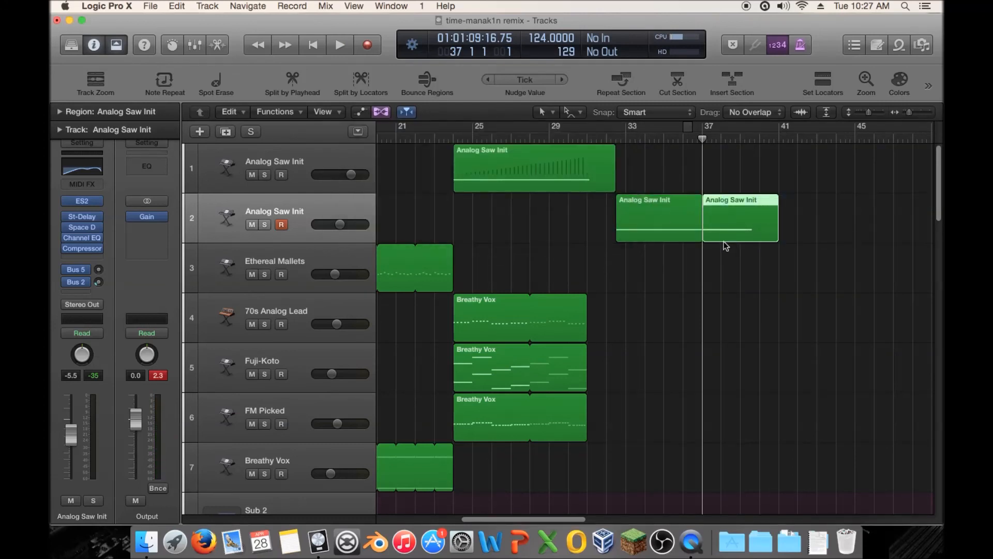
key(Delete)
drag(629, 225, 716, 225)
- Play the drop from about bar 32 to check the repeated Analog Saw Init regions against the other tracks
click(605, 139)
key(space)
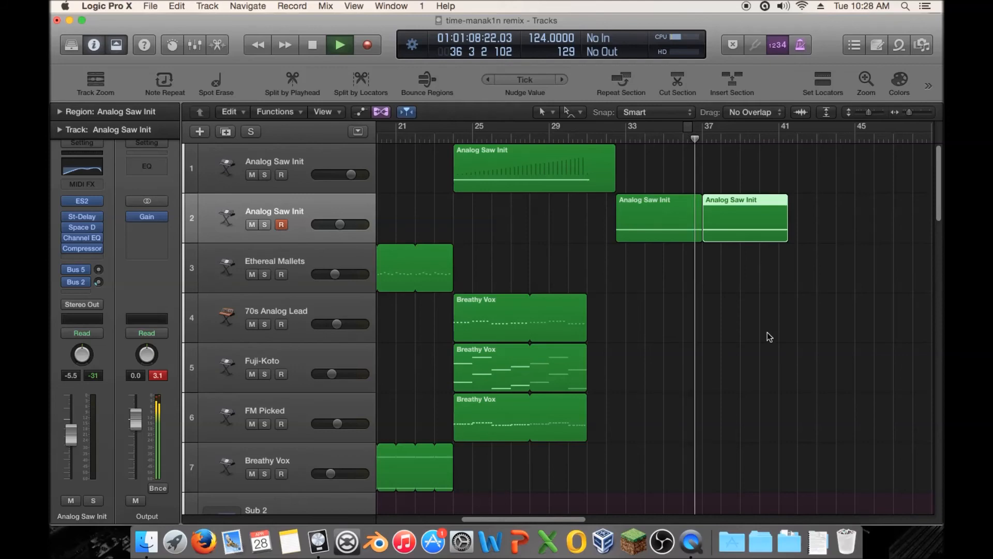
scroll(767, 332, down, 5)
scroll(767, 332, down, 15)
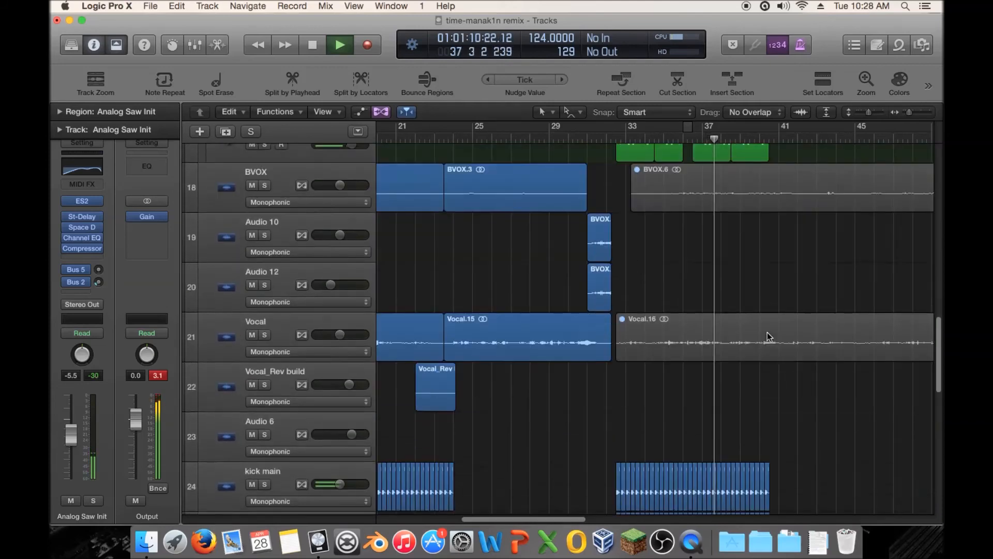
scroll(770, 337, down, 4)
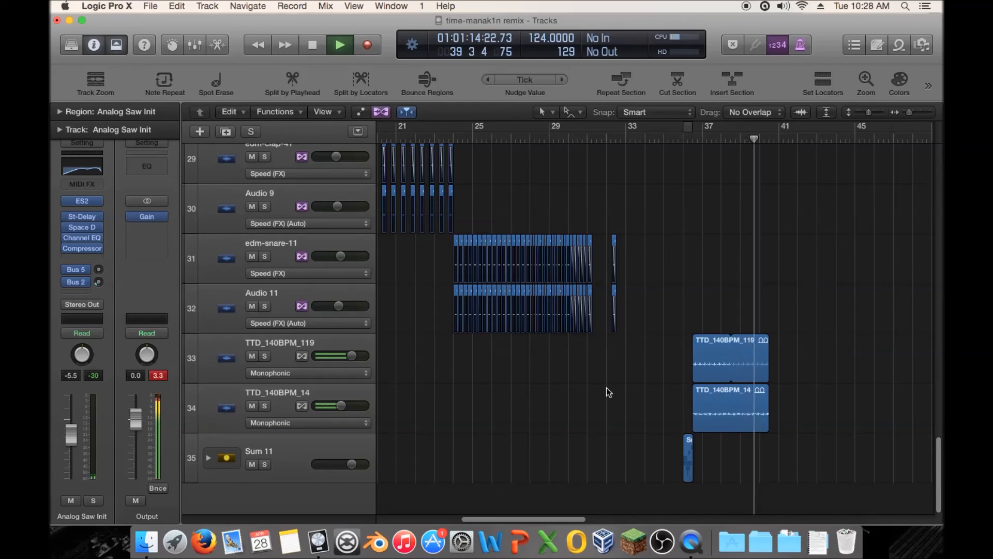
scroll(719, 327, up, 16)
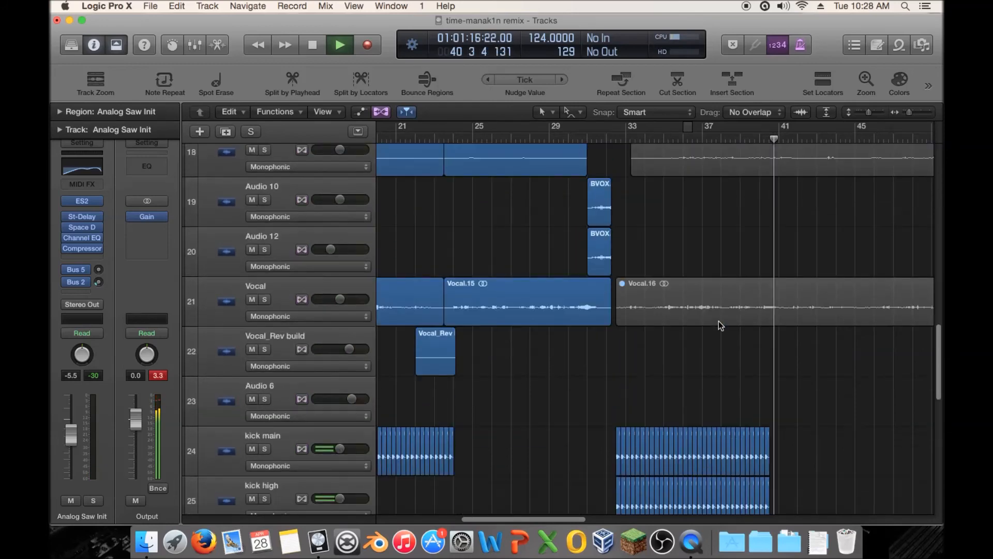
scroll(721, 324, up, 5)
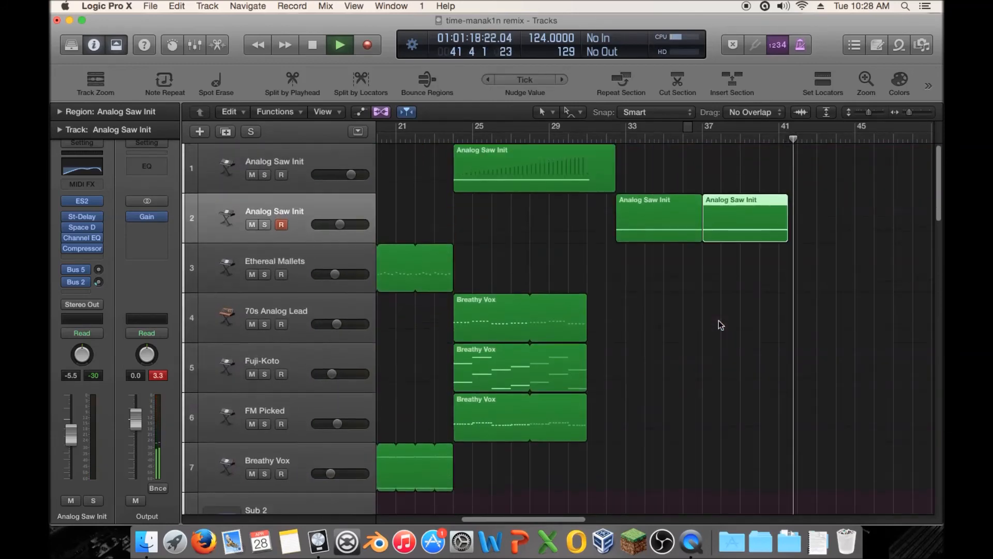
key(space)
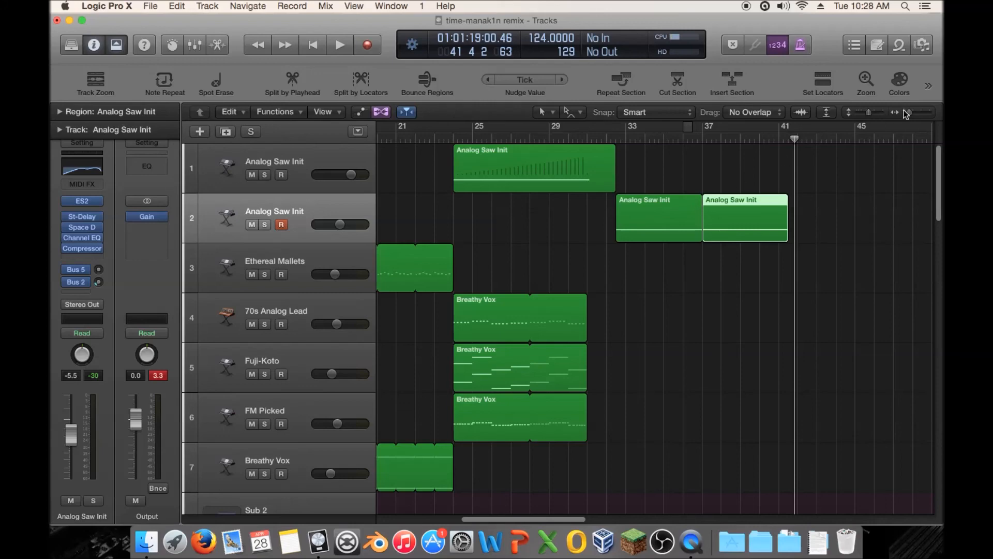
- Audition the percussion fill in the Sum 11 stack, playing from about bar 35
drag(909, 115, 908, 115)
scroll(777, 264, down, 10)
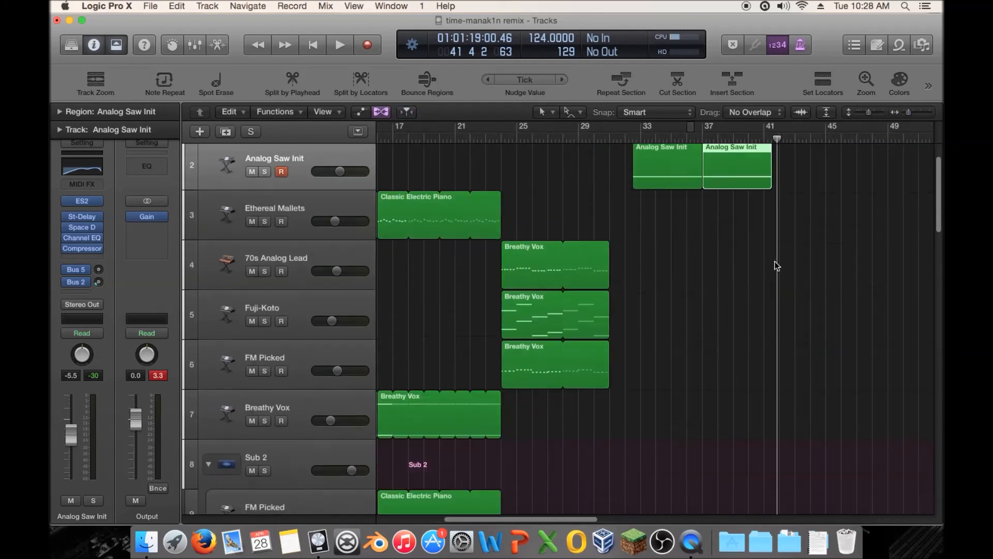
scroll(774, 259, down, 10)
scroll(775, 258, up, 3)
scroll(774, 256, down, 5)
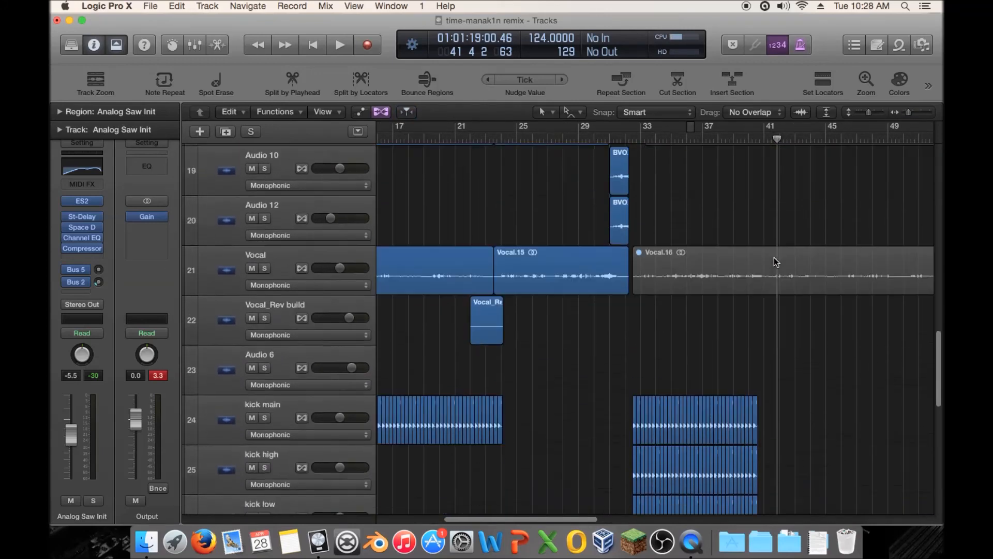
scroll(774, 257, down, 2)
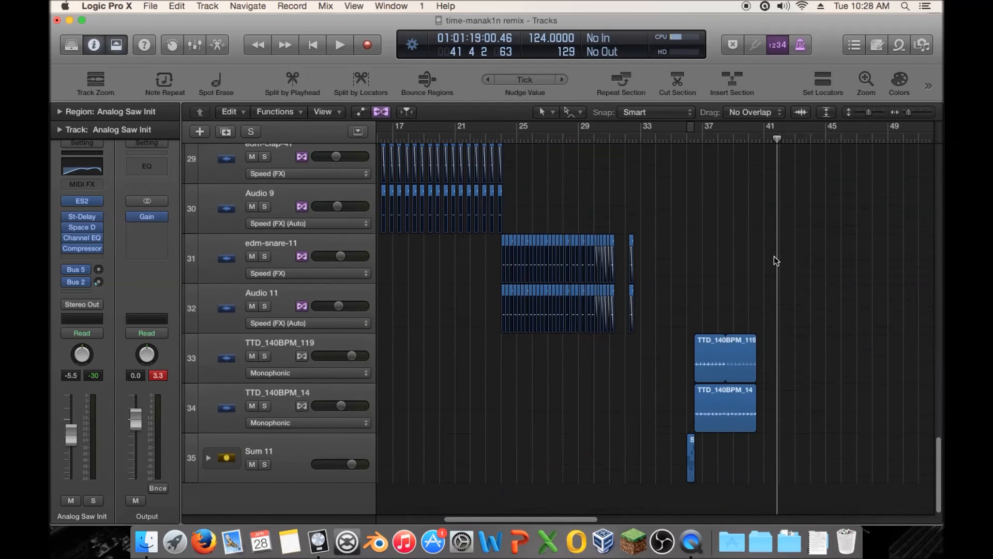
click(676, 138)
key(space)
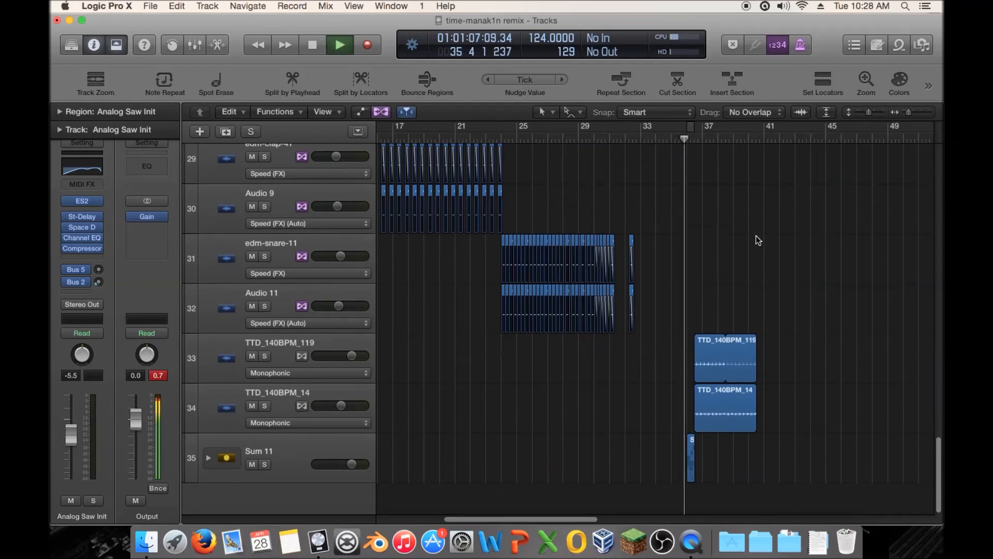
key(space)
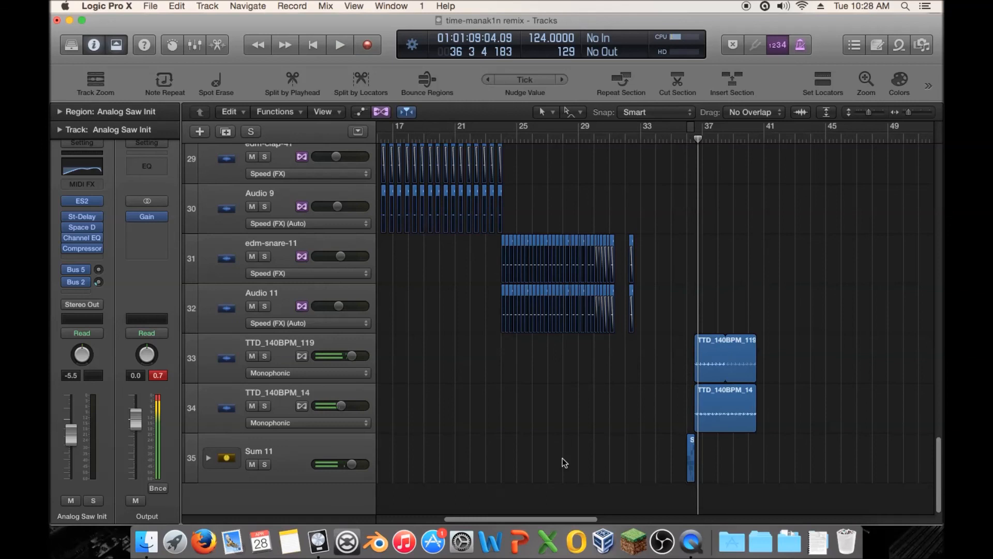
- Expand the Sum 11 stack, solo sub_snare01, and audition it from bar 36
click(209, 459)
scroll(673, 310, down, 3)
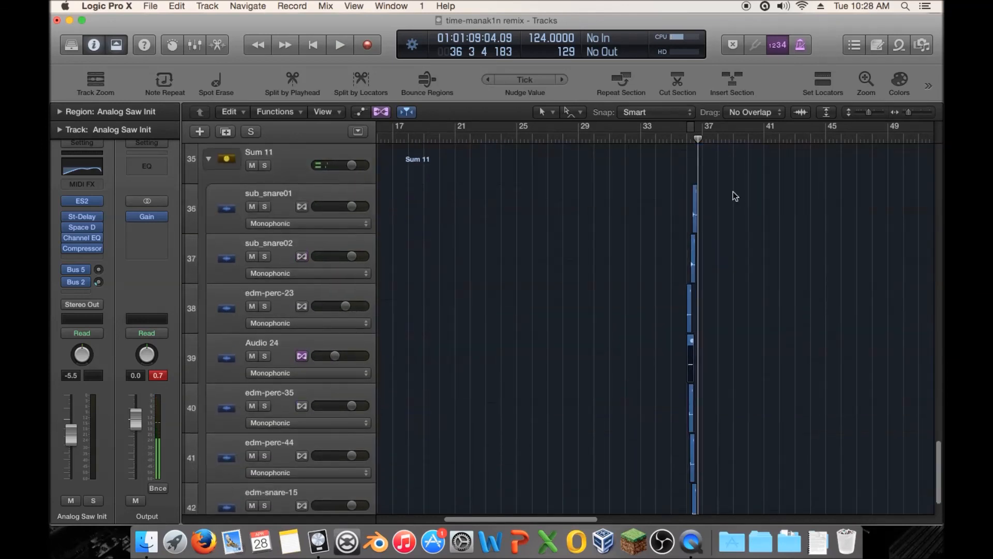
key(s)
click(691, 139)
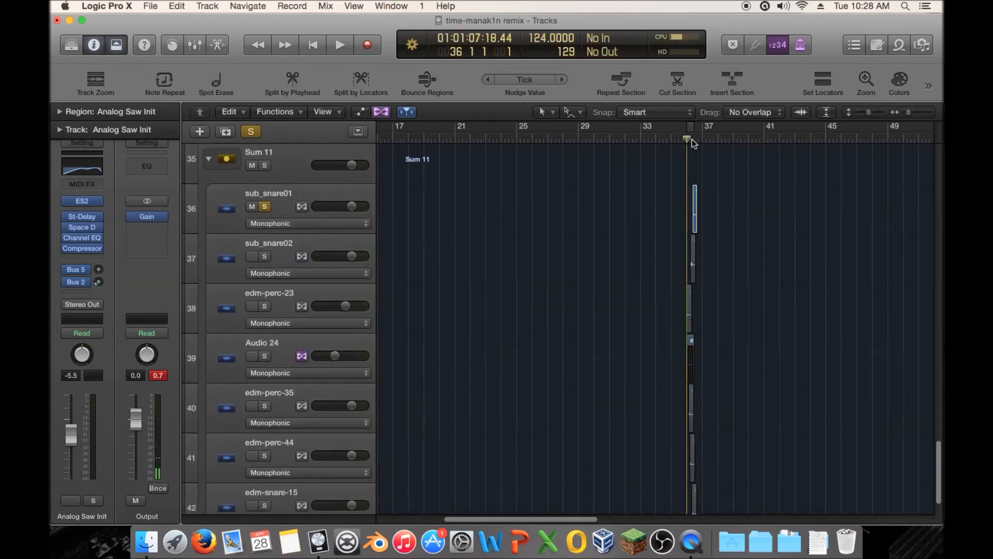
key(space)
key(space)
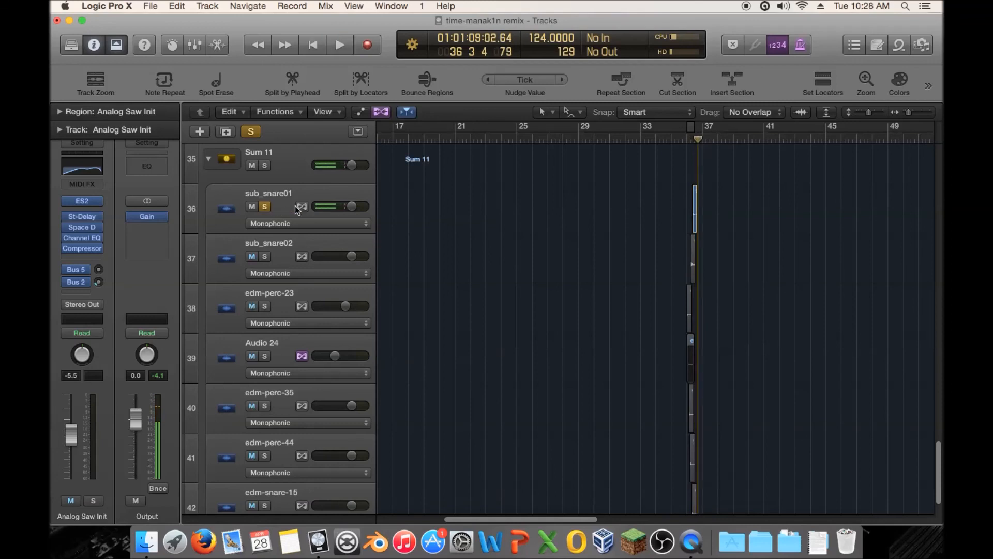
- Enable Flex with Slicing on the sub_snare01 track, stretch its region slightly longer, and replay it soloed
drag(908, 113, 918, 113)
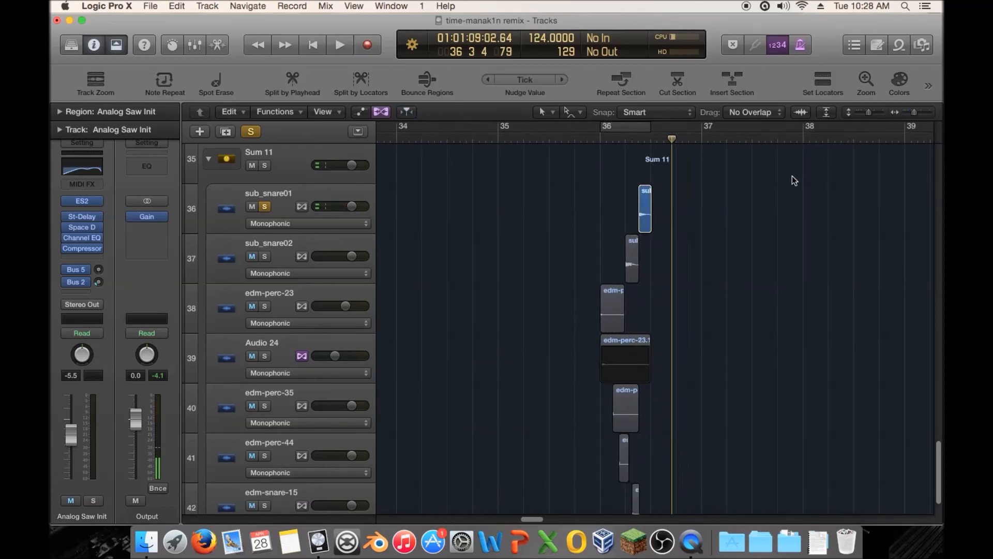
scroll(395, 263, up, 1)
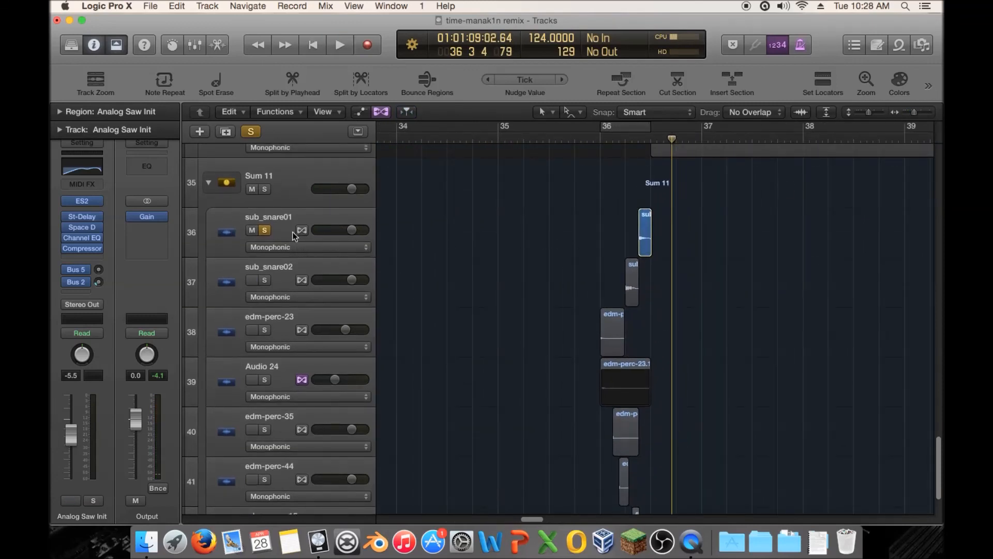
drag(648, 251, 657, 250)
double_click(635, 149)
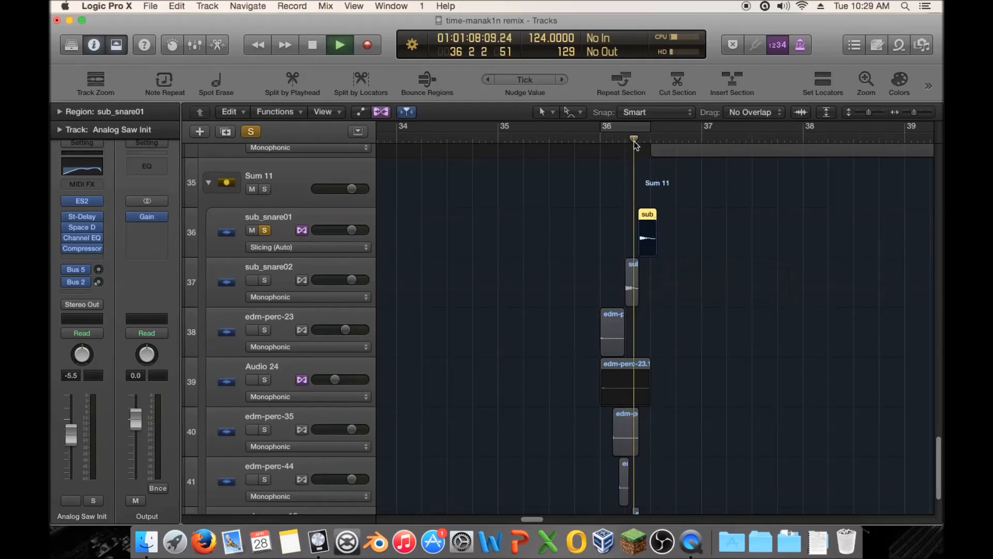
double_click(569, 147)
- Unsolo sub_snare01 and replay the percussion fill with the full mix from just before bar 36
click(261, 232)
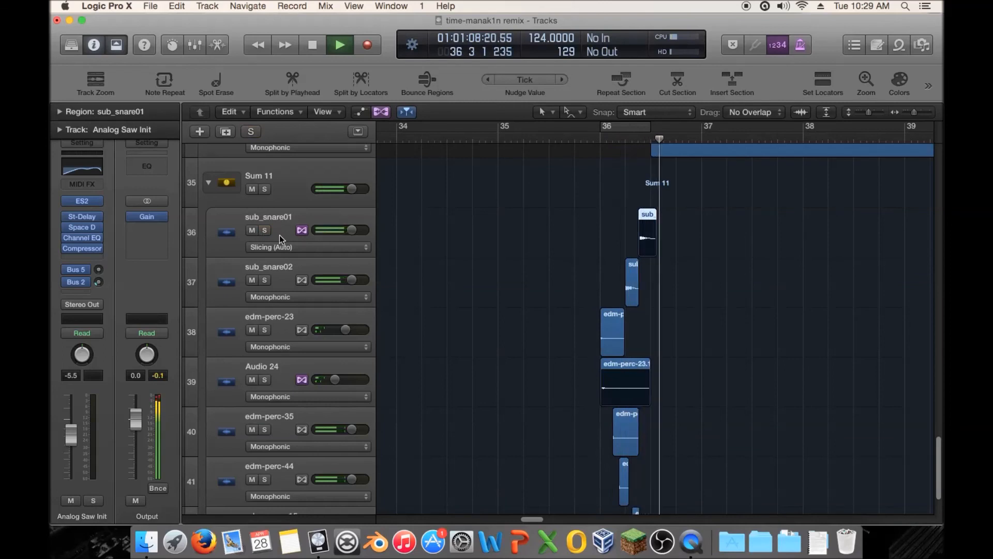
click(577, 138)
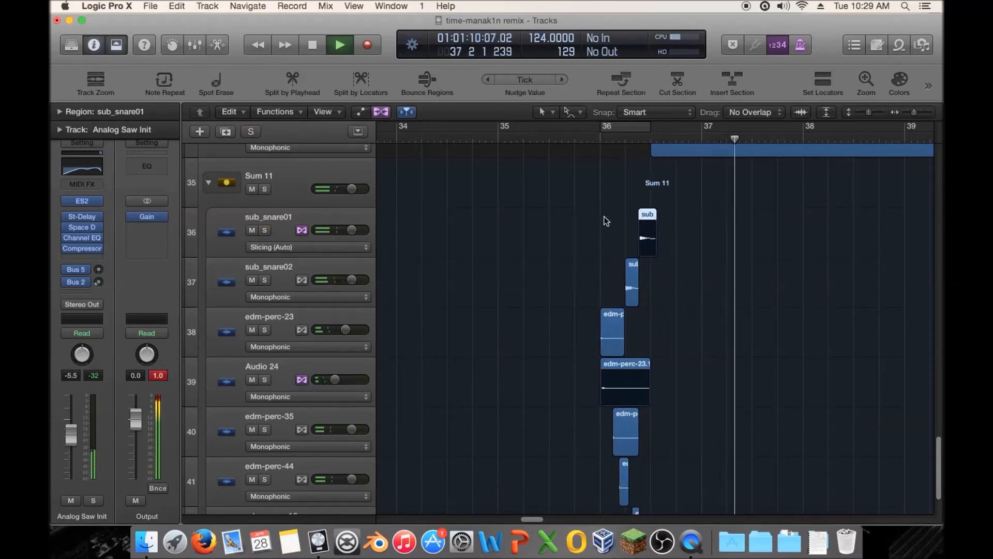
key(space)
- Collapse the Sum 11, Sum 10, Sum 8 and Sub 2 track stacks and move the playhead to bar 31
click(208, 182)
scroll(563, 235, up, 15)
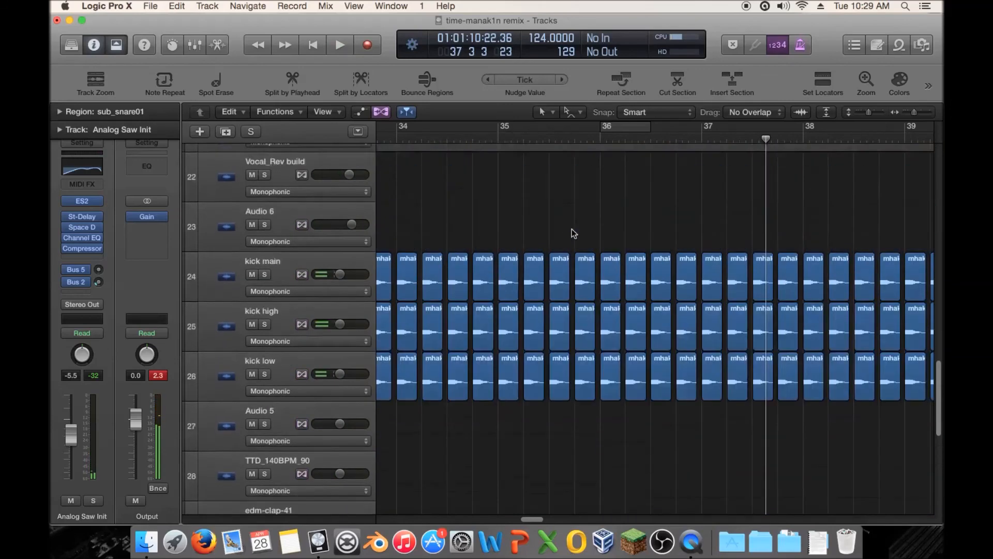
drag(915, 112, 909, 115)
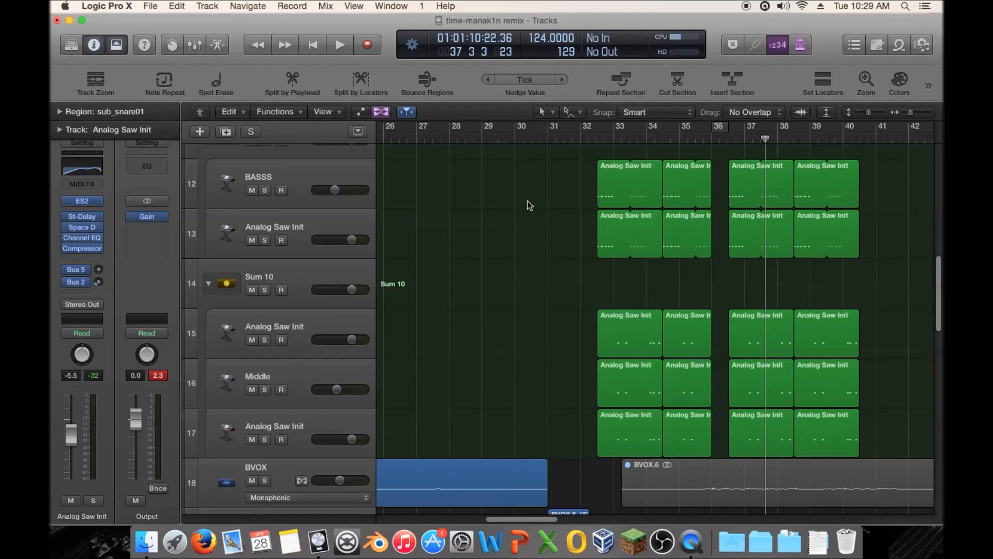
click(207, 282)
scroll(221, 281, up, 5)
click(207, 245)
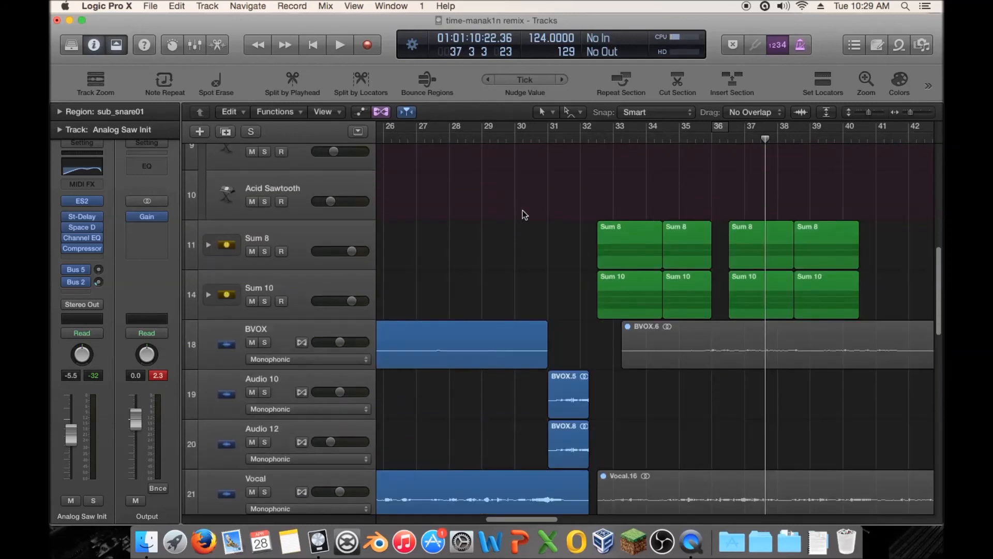
scroll(561, 198, up, 3)
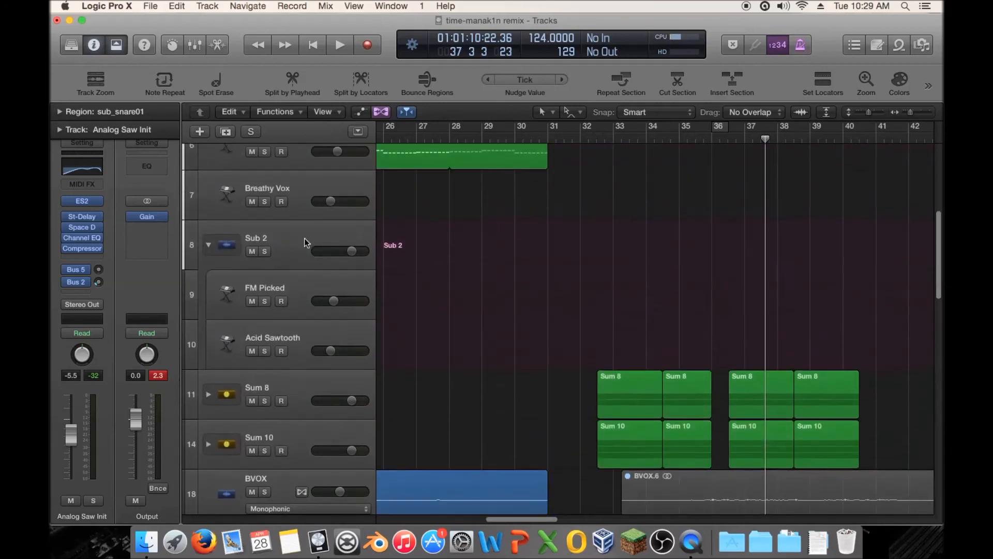
click(208, 244)
drag(539, 139, 548, 139)
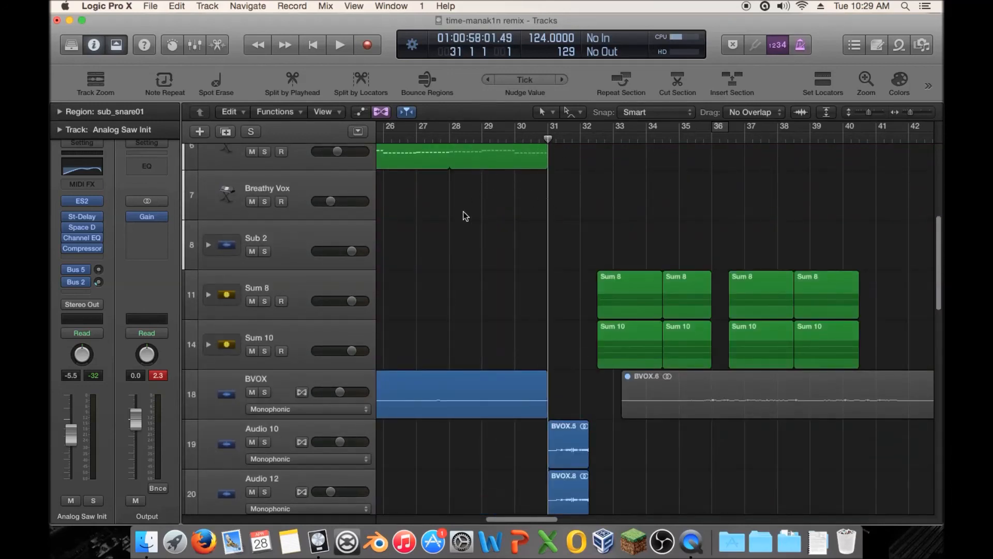